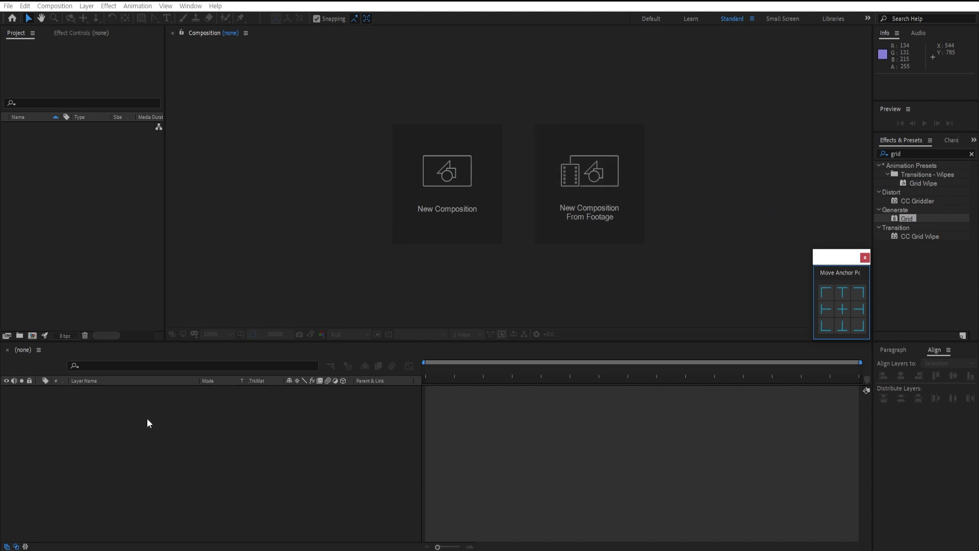
# Create a new 1920 x 1080 composition at 29.97 fps with a length of 300 frames.
pyautogui.click(161, 437)
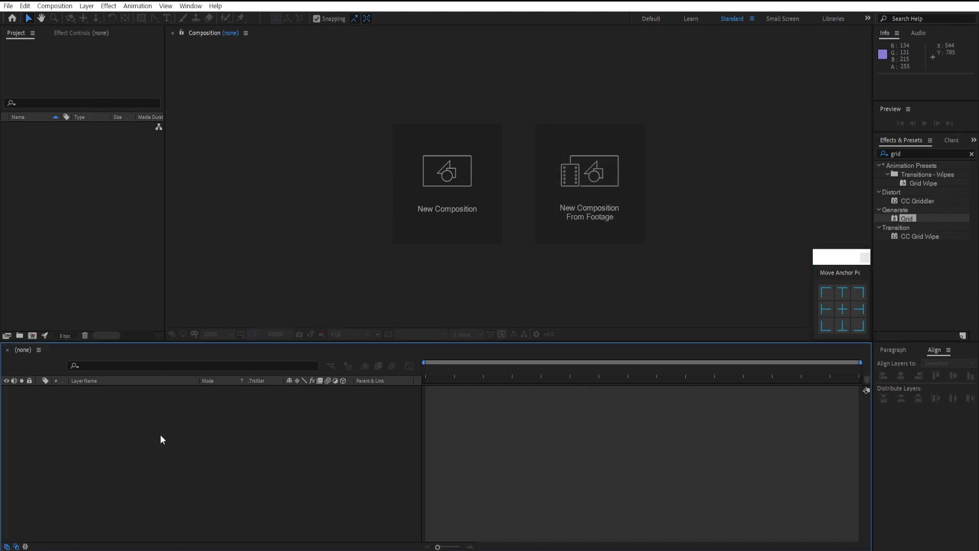
pyautogui.hotkey('ctrl', 'n')
pyautogui.press('Return')
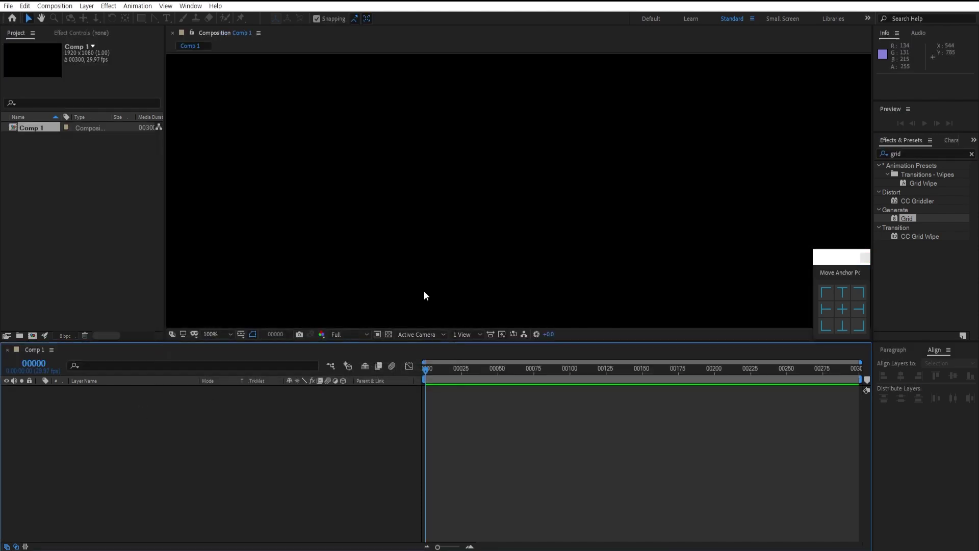
pyautogui.scroll(-3, 414, 188)
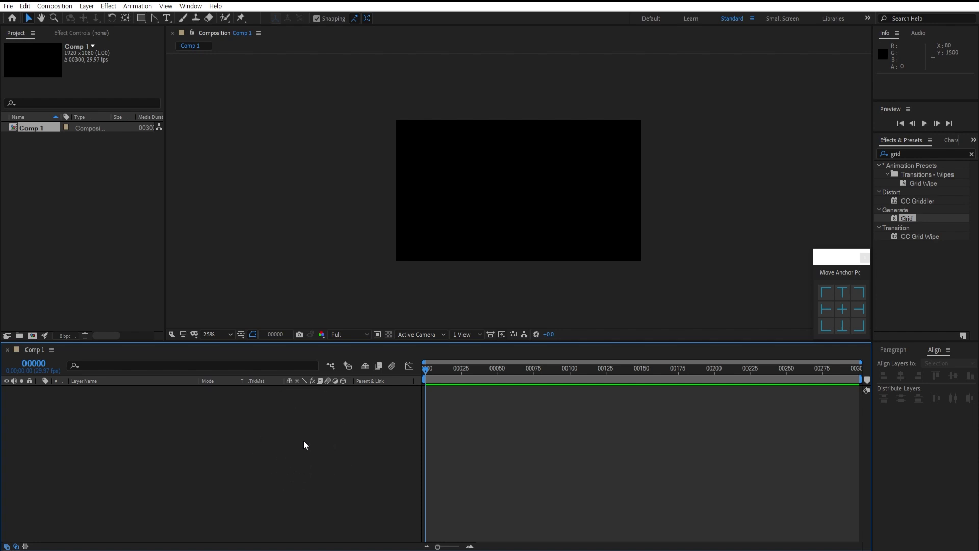
# Draw a small green square slightly off the composition's centre and centre its anchor point on the shape.
pyautogui.click(142, 17)
pyautogui.moveTo(490, 192)
pyautogui.mouseDown()
pyautogui.moveTo(512, 214)
pyautogui.moveTo(502, 204)
pyautogui.mouseUp()
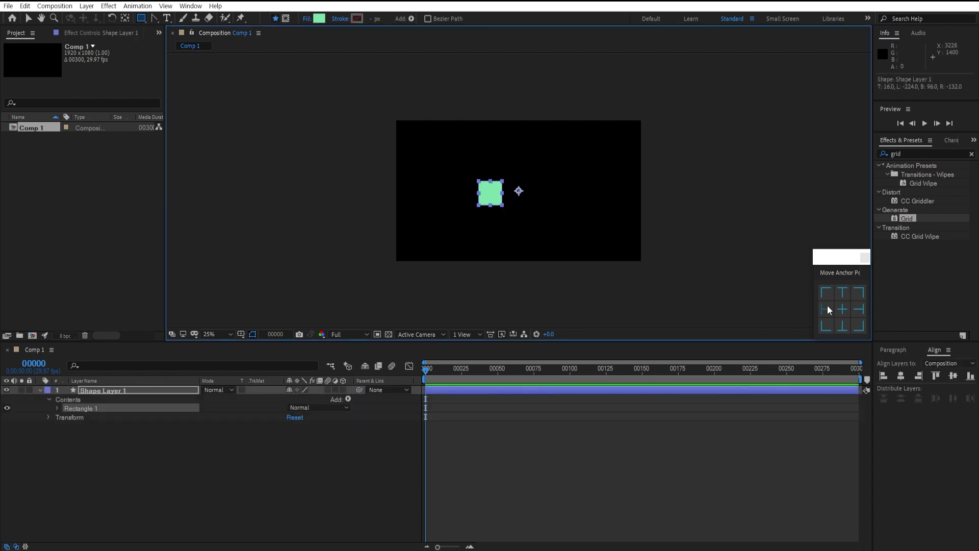
pyautogui.click(842, 309)
# Show the shape layer's Position, move the square to 460, 708 and turn off snapping.
pyautogui.click(120, 390)
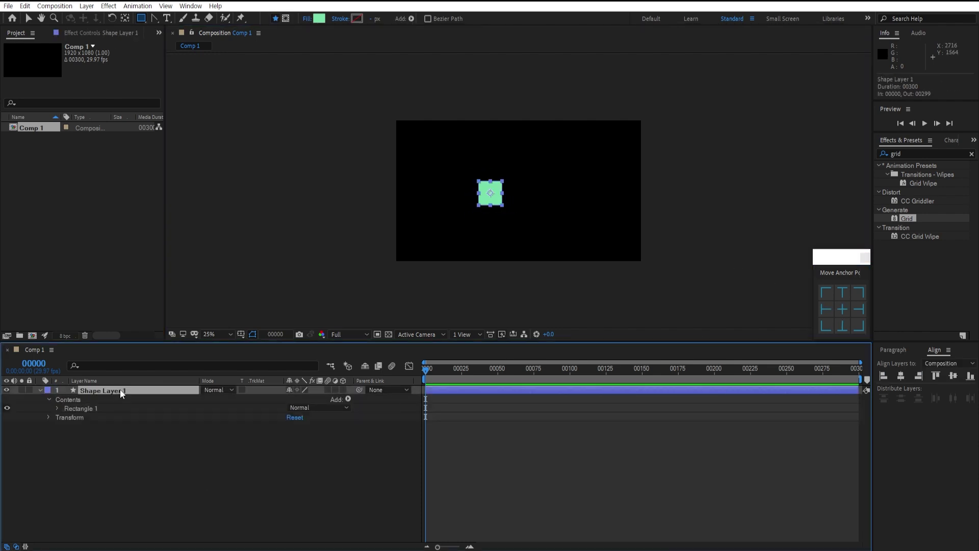
pyautogui.press('p')
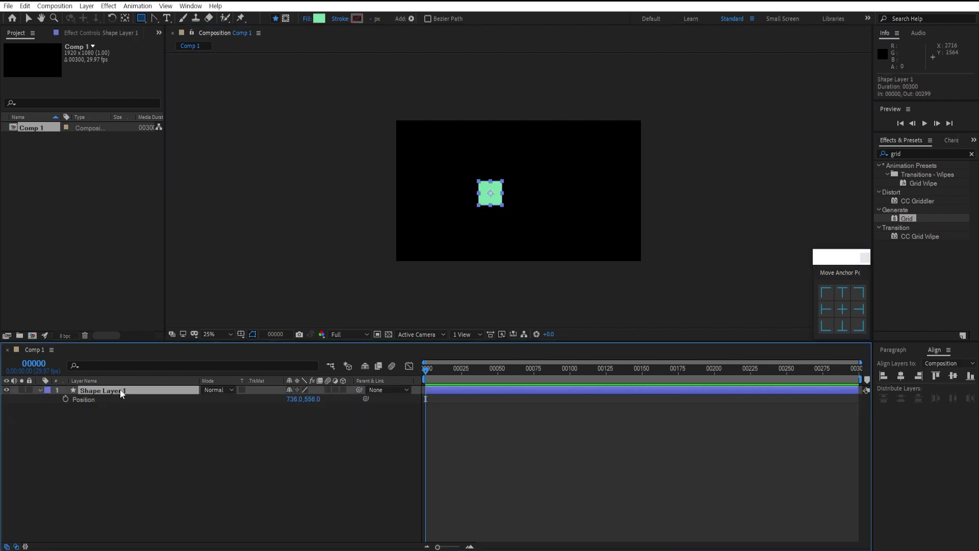
pyautogui.click(28, 18)
pyautogui.moveTo(495, 196); pyautogui.dragTo(459, 220)
pyautogui.click(317, 18)
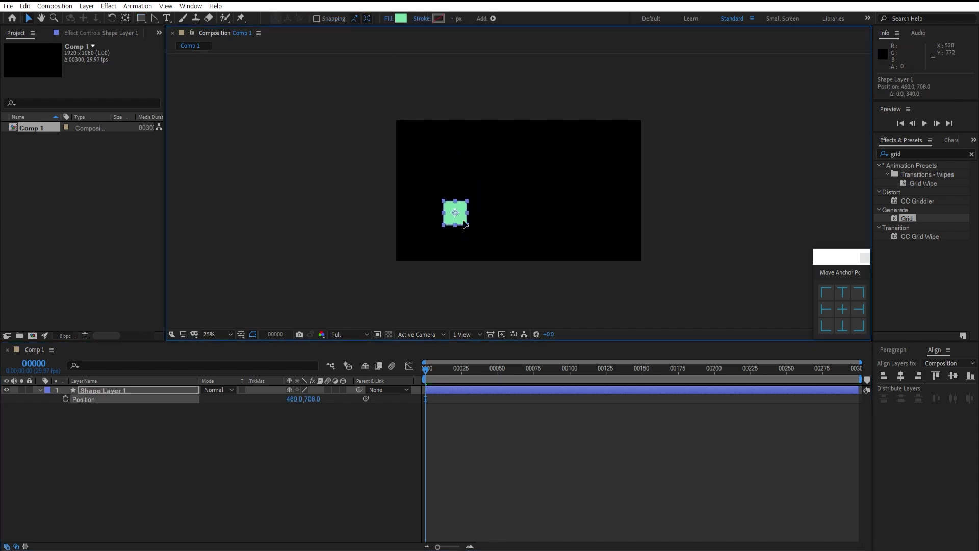
# Keyframe the square's Position at frame 0 and move it horizontally to 1112, 708 at frame 15.
pyautogui.click(66, 399)
pyautogui.moveTo(429, 371); pyautogui.dragTo(447, 369)
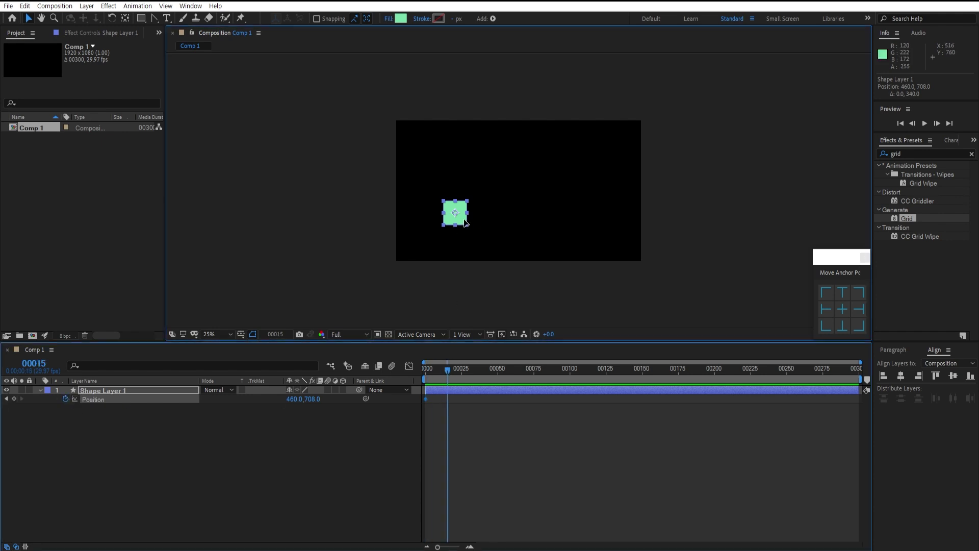
pyautogui.moveTo(465, 222); pyautogui.dragTo(548, 223)
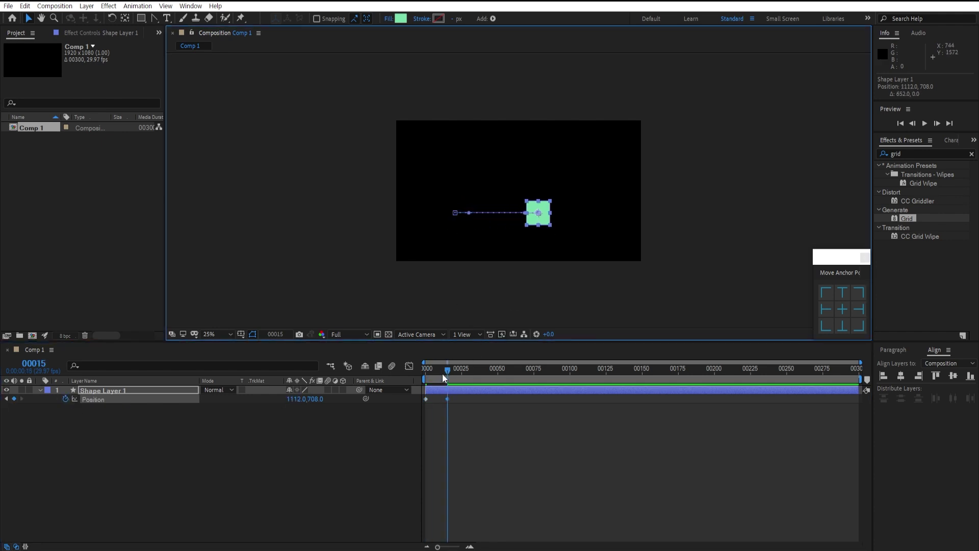
pyautogui.moveTo(442, 373)
pyautogui.mouseDown()
pyautogui.moveTo(414, 372)
pyautogui.moveTo(445, 371)
pyautogui.moveTo(423, 378)
pyautogui.moveTo(446, 373)
pyautogui.moveTo(447, 383)
pyautogui.mouseUp()
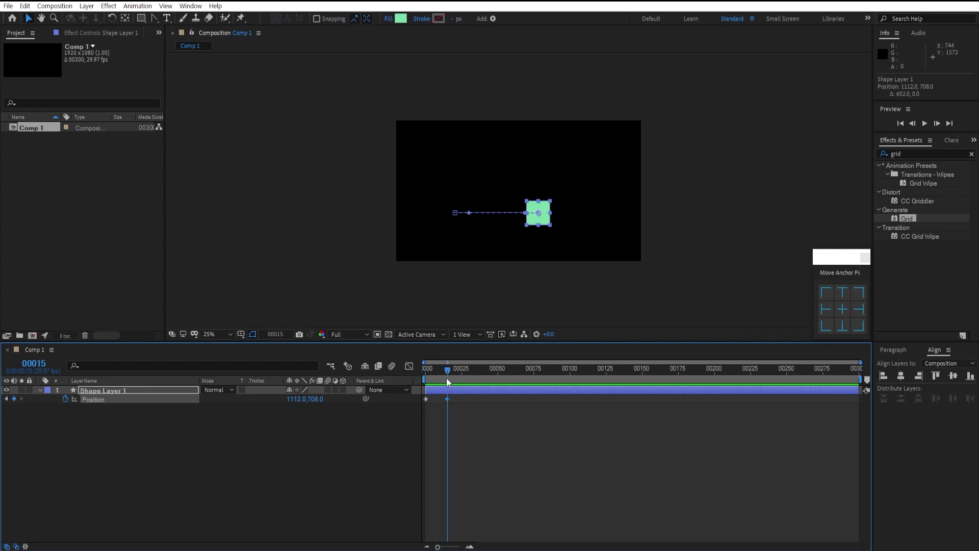
# Copy both Position keyframes and paste them starting at frame 16 to repeat the movement.
pyautogui.click(458, 419)
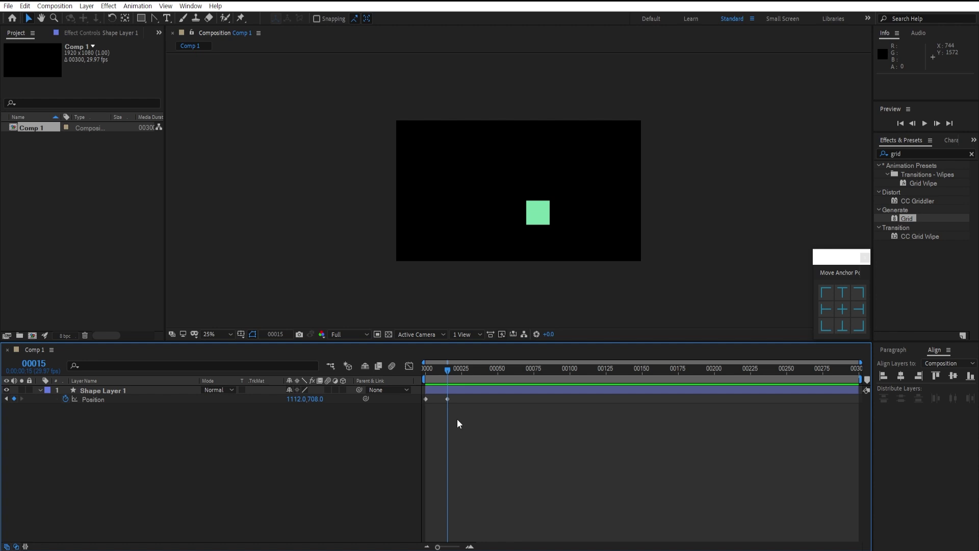
pyautogui.click(415, 399)
pyautogui.hotkey('ctrl', 'c')
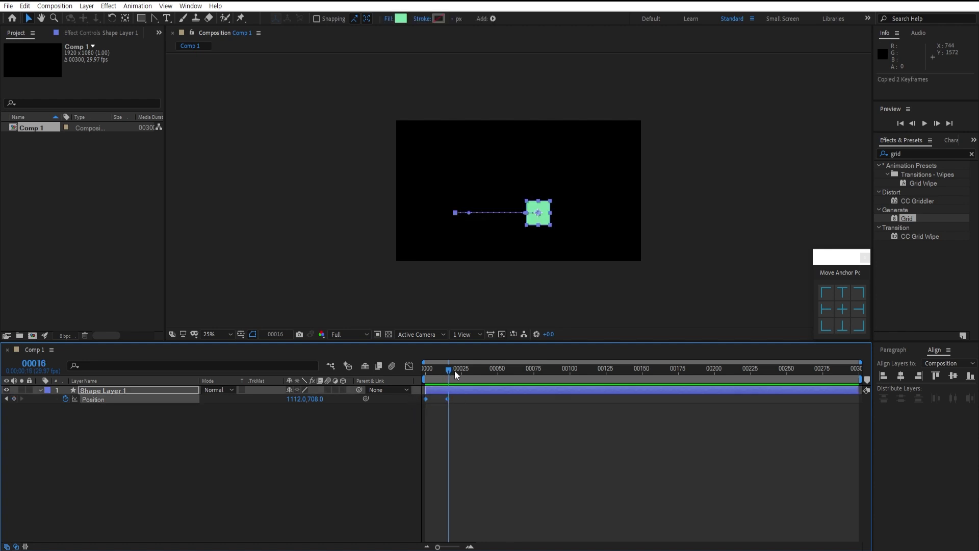
pyautogui.moveTo(455, 371)
pyautogui.mouseDown()
pyautogui.moveTo(470, 376)
pyautogui.moveTo(405, 377)
pyautogui.moveTo(476, 387)
pyautogui.moveTo(451, 393)
pyautogui.moveTo(446, 373)
pyautogui.mouseUp()
pyautogui.hotkey('ctrl', 'v')
pyautogui.hotkey('ctrl', 'z')
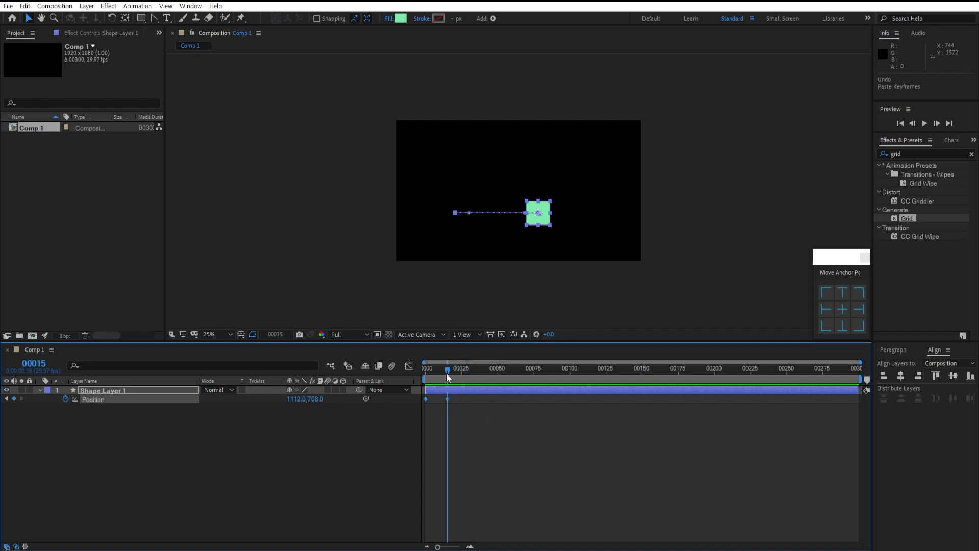
pyautogui.press('pagedown')
pyautogui.hotkey('ctrl', 'v')
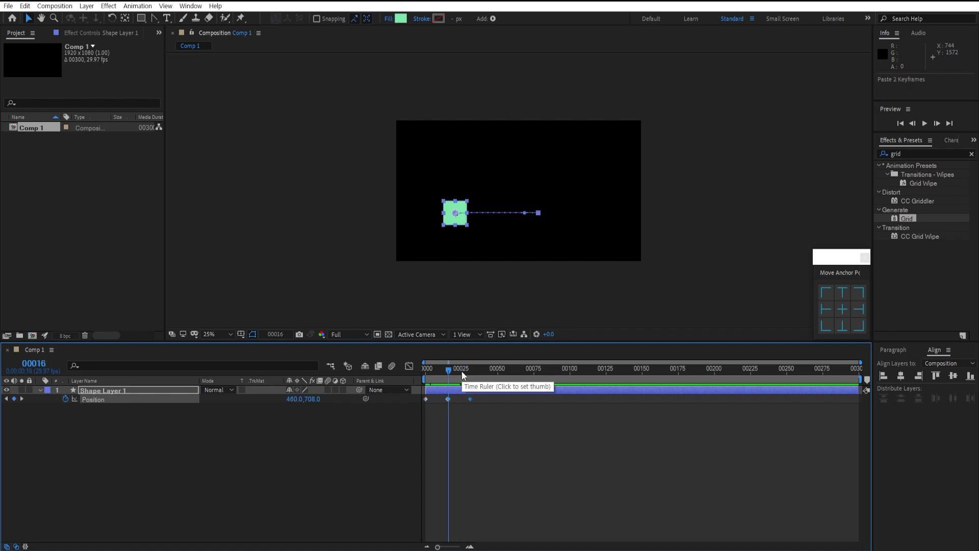
# Scrub through the pasted Position keyframes to check the square's repeated movement.
pyautogui.moveTo(454, 377)
pyautogui.mouseDown()
pyautogui.moveTo(411, 376)
pyautogui.moveTo(442, 369)
pyautogui.moveTo(472, 378)
pyautogui.mouseUp()
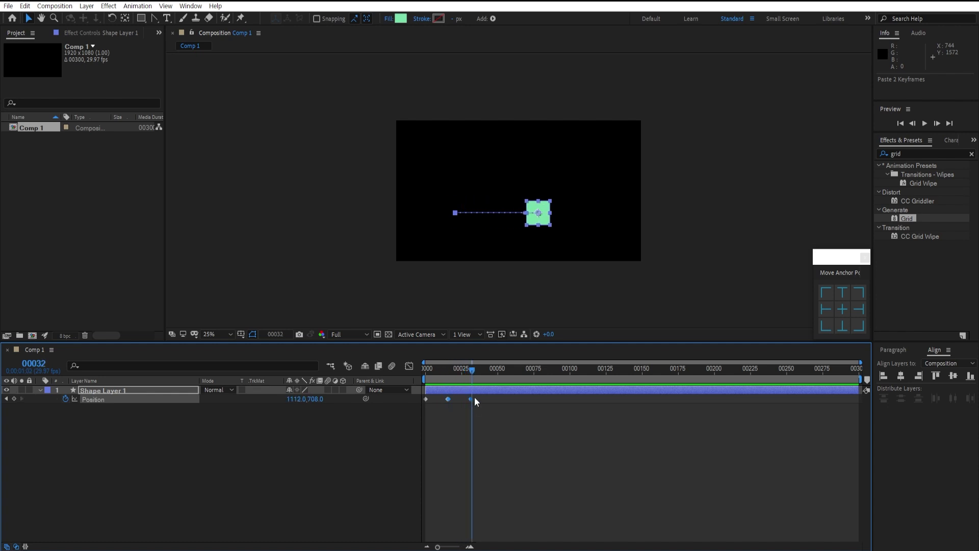
pyautogui.moveTo(471, 398)
pyautogui.mouseDown()
pyautogui.moveTo(500, 400)
pyautogui.moveTo(466, 371)
pyautogui.moveTo(428, 375)
pyautogui.moveTo(496, 390)
pyautogui.moveTo(470, 387)
pyautogui.mouseUp()
pyautogui.moveTo(516, 432)
pyautogui.mouseDown()
pyautogui.moveTo(475, 397)
pyautogui.moveTo(416, 373)
pyautogui.moveTo(488, 392)
pyautogui.moveTo(456, 372)
pyautogui.moveTo(447, 404)
pyautogui.mouseUp()
pyautogui.moveTo(457, 369); pyautogui.dragTo(464, 396)
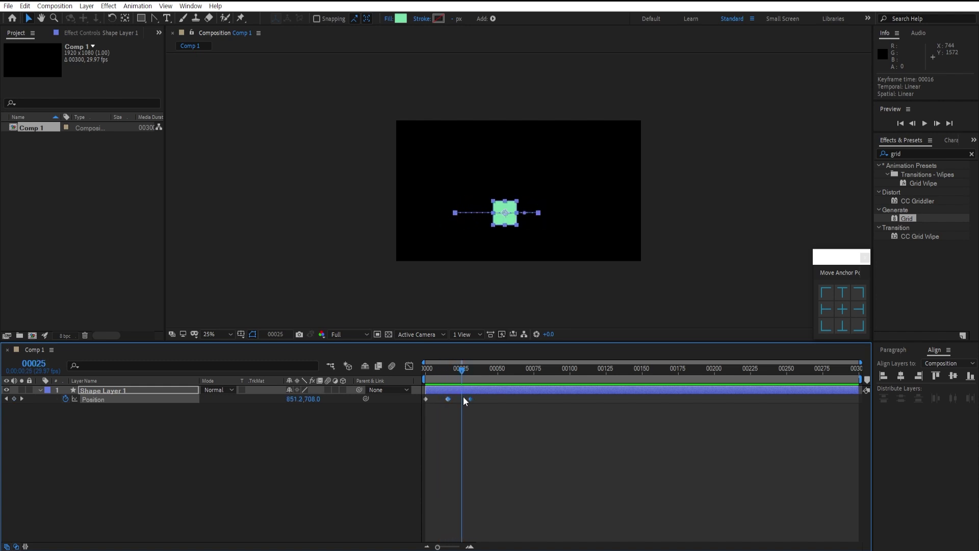
pyautogui.keyDown('alt'); pyautogui.click(66, 400); pyautogui.keyUp('alt')
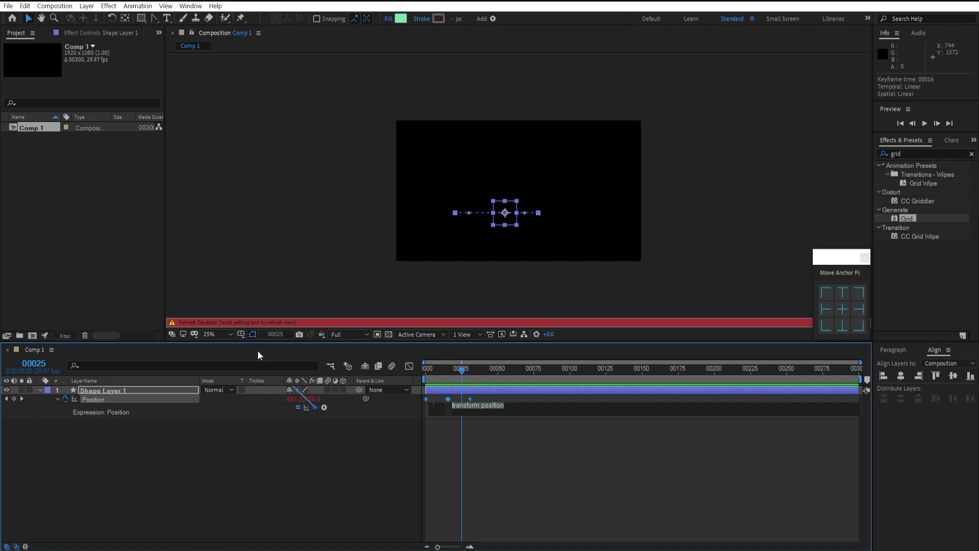
pyautogui.moveTo(315, 407)
pyautogui.mouseDown()
pyautogui.moveTo(265, 396)
pyautogui.moveTo(314, 409)
pyautogui.mouseUp()
pyautogui.click(109, 442)
pyautogui.click(492, 409)
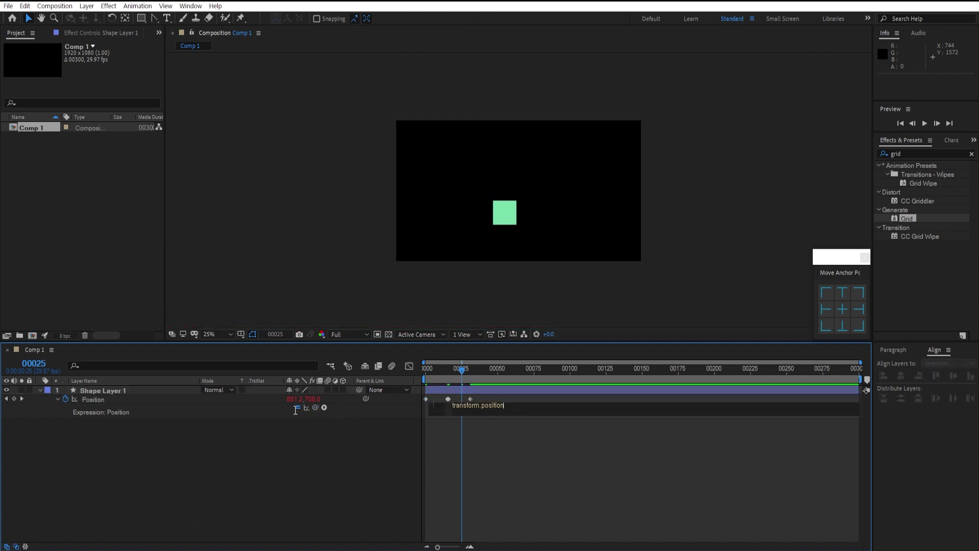
pyautogui.press('BackSpace')
pyautogui.click(498, 427)
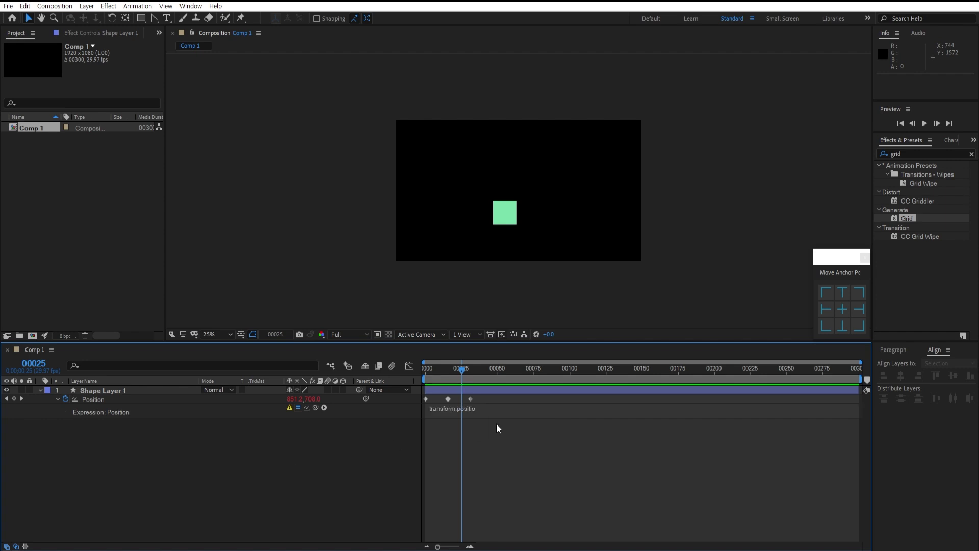
pyautogui.click(452, 409)
pyautogui.press('BackSpace')
pyautogui.click(348, 456)
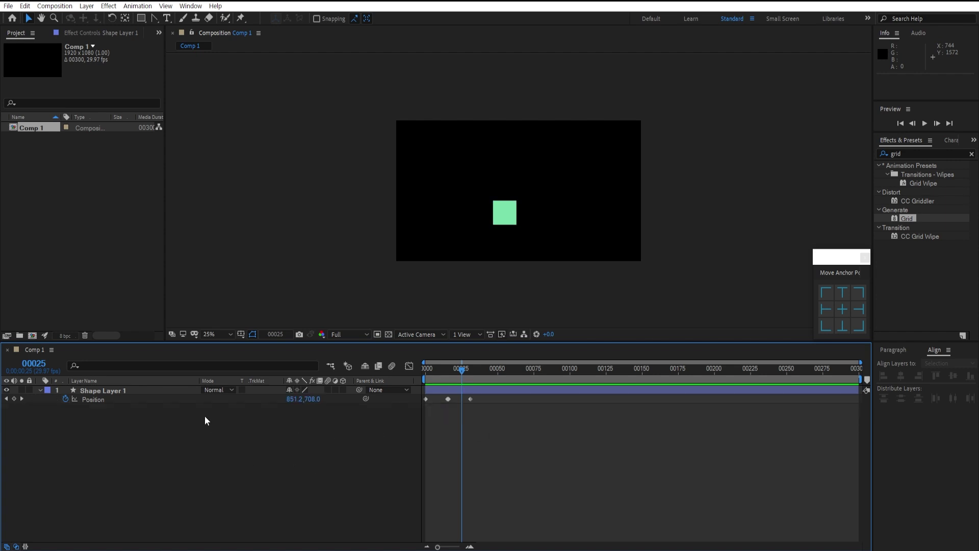
# Undo the pasted keyframes and remove the remaining Position keyframes from the shape layer at frame 0.
pyautogui.press('Home')
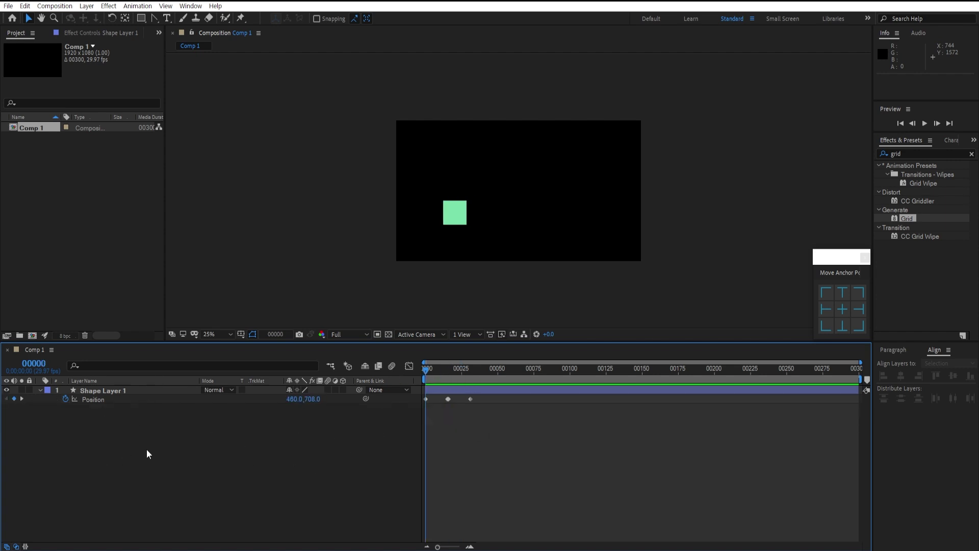
pyautogui.click(104, 394)
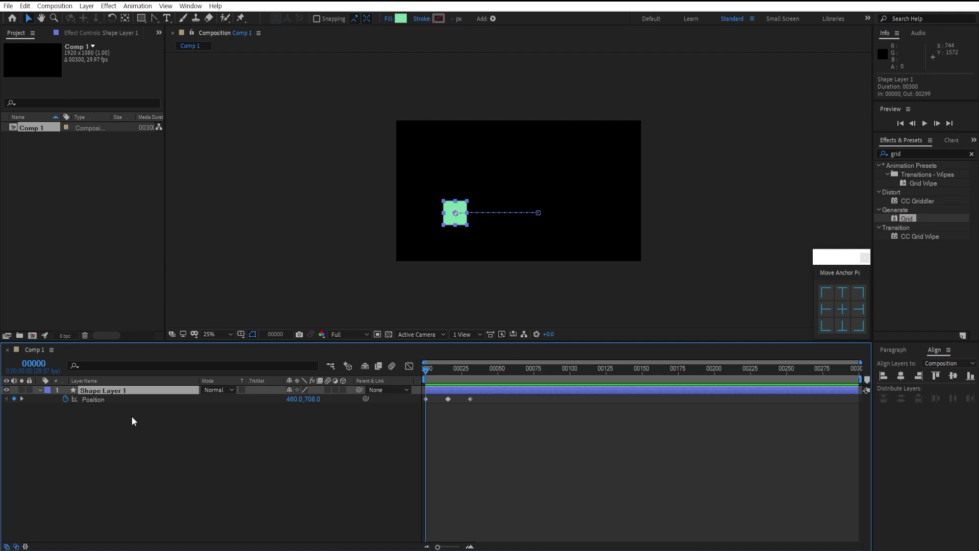
pyautogui.click(470, 399)
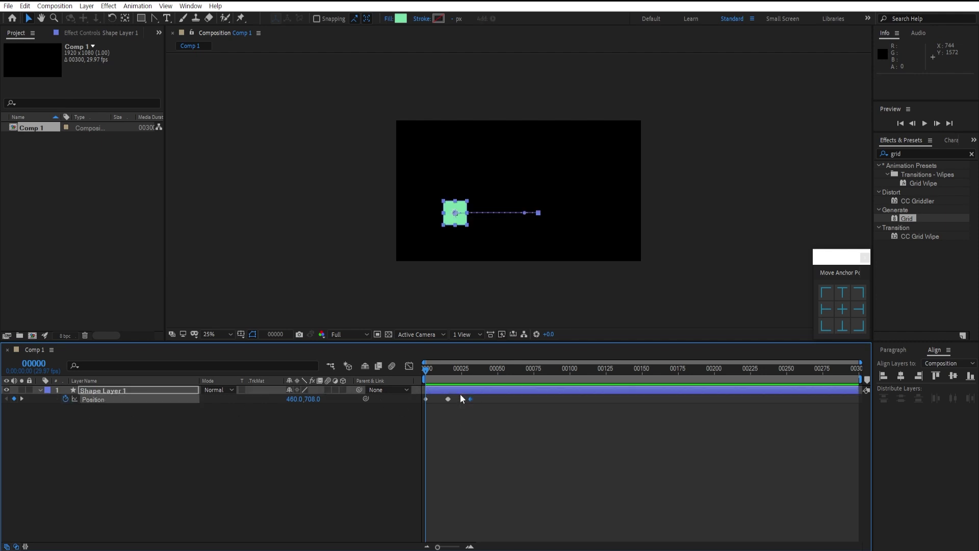
pyautogui.hotkey('ctrl', 'z')
pyautogui.hotkey('ctrl', 'z')
pyautogui.hotkey('ctrl', 'z')
pyautogui.hotkey('ctrl', 'z')
pyautogui.hotkey('ctrl', 'z')
pyautogui.hotkey('ctrl', 'z')
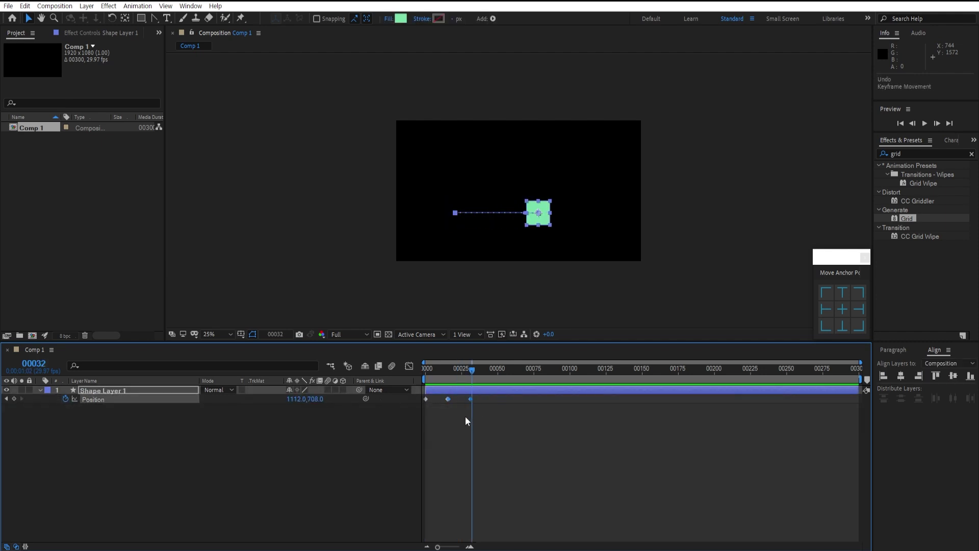
pyautogui.moveTo(447, 377); pyautogui.dragTo(378, 456)
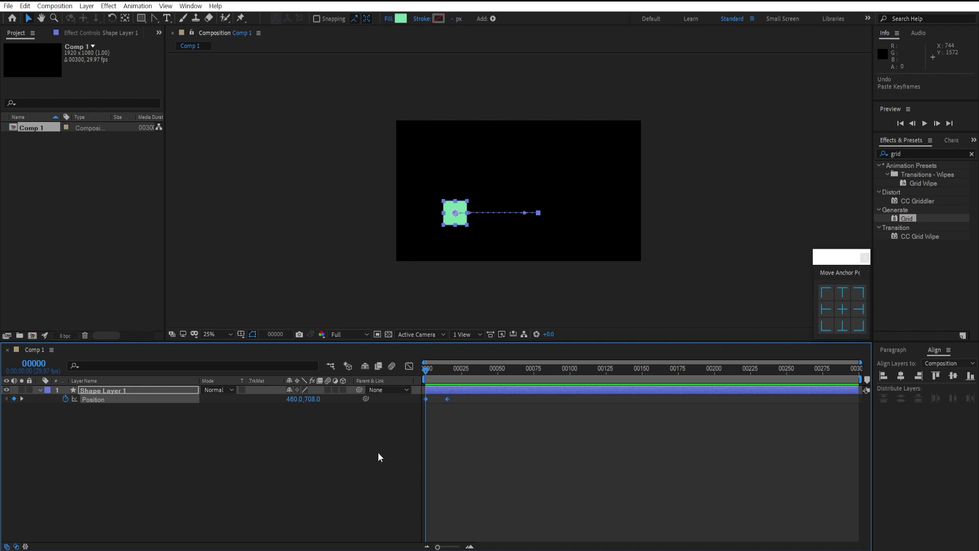
pyautogui.click(65, 398)
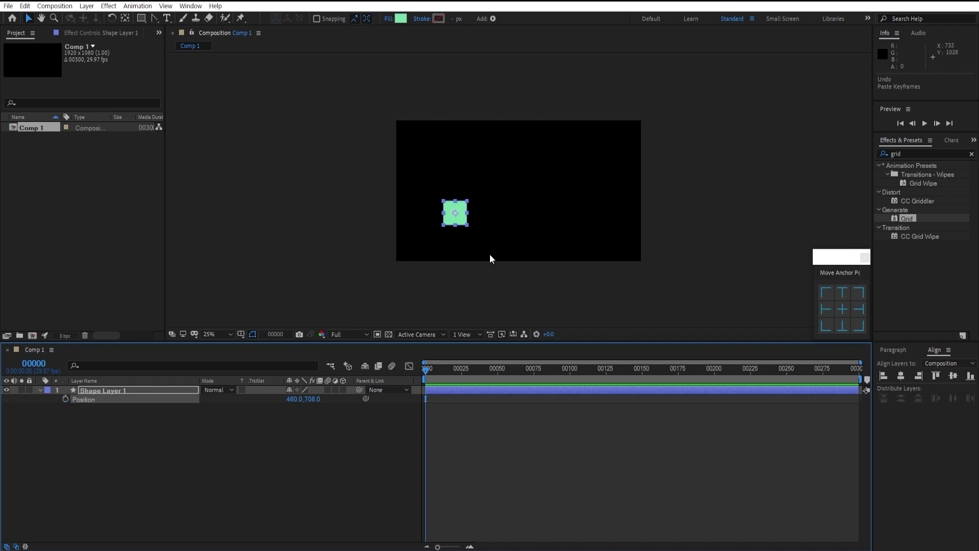
# Add a composition-sized medium blue solid and place it beneath the shape layer as a background.
pyautogui.press('.')
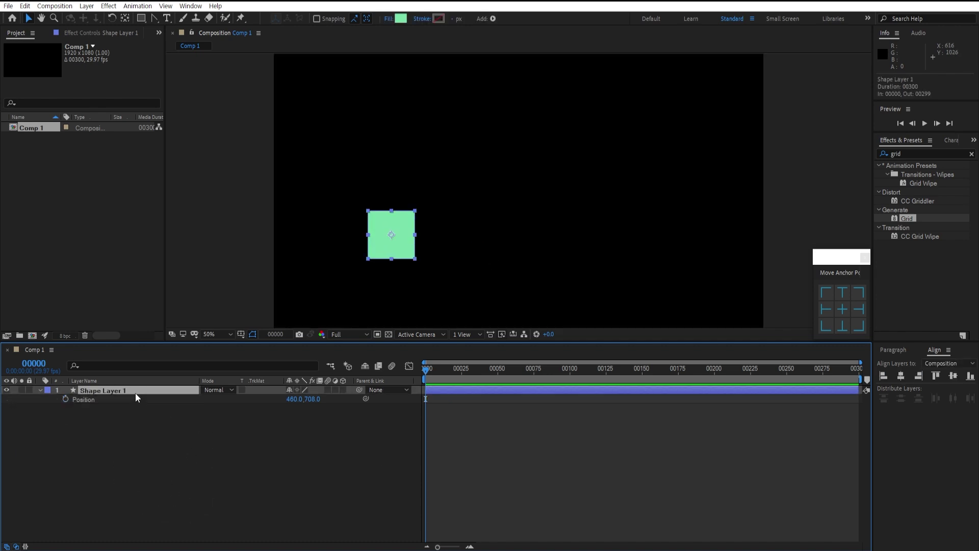
pyautogui.click(131, 455)
pyautogui.hotkey('ctrl', 'y')
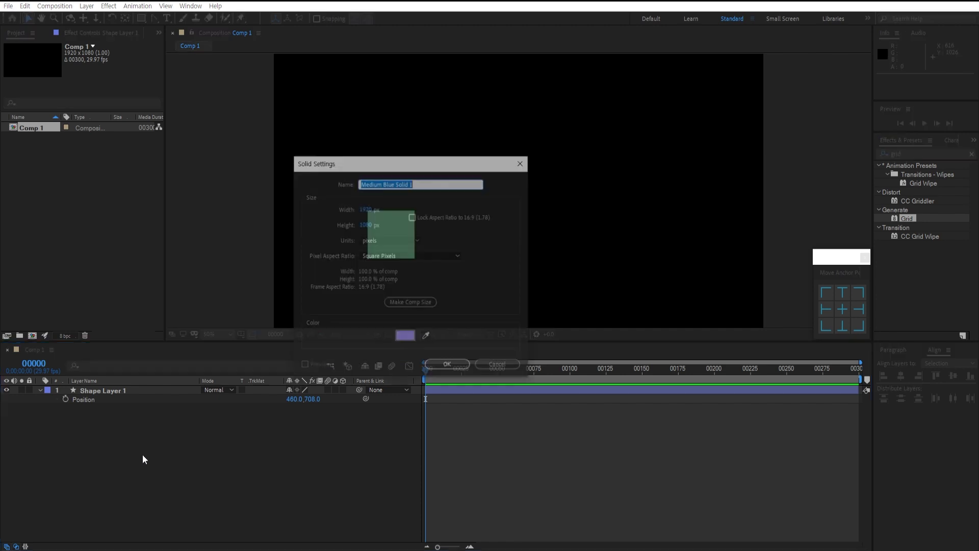
pyautogui.click(447, 363)
pyautogui.moveTo(101, 390); pyautogui.dragTo(126, 465)
pyautogui.click(98, 390)
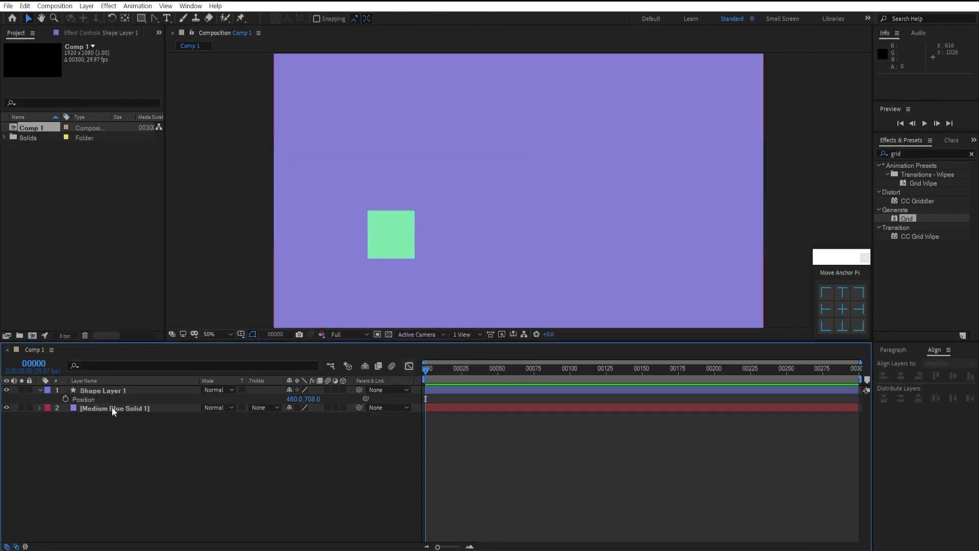
# Duplicate the solid and apply the Grid effect to the upper copy.
pyautogui.click(109, 409)
pyautogui.hotkey('ctrl', 'd')
pyautogui.click(118, 438)
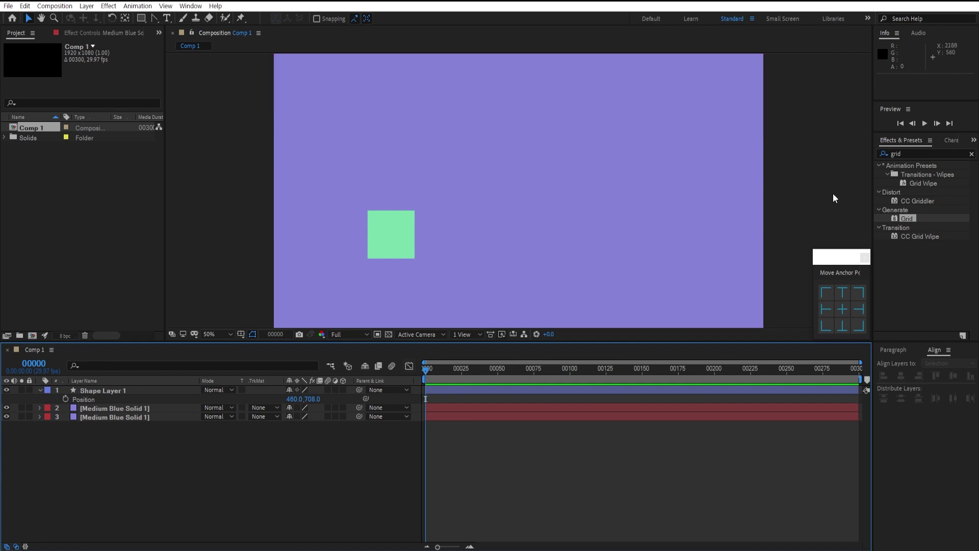
pyautogui.click(907, 219)
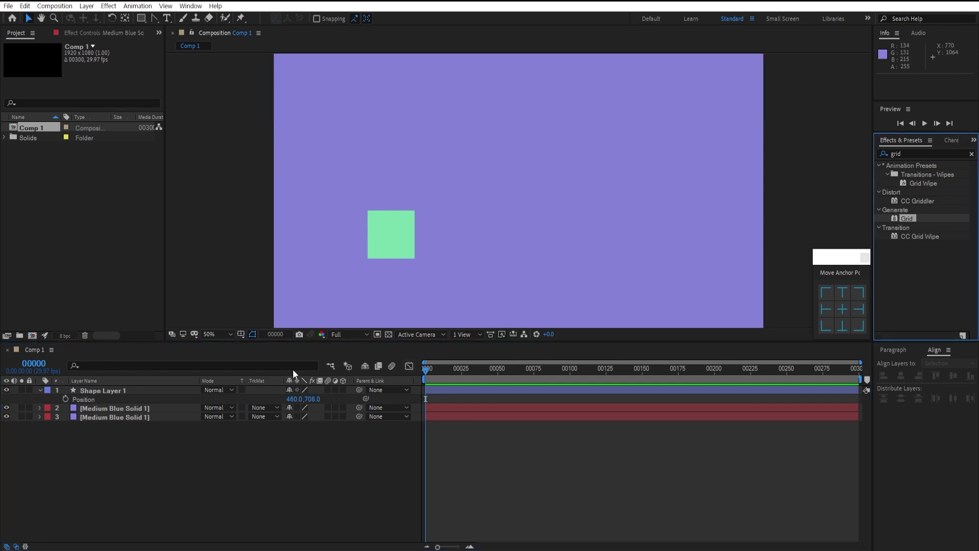
pyautogui.click(170, 408)
pyautogui.doubleClick(907, 218)
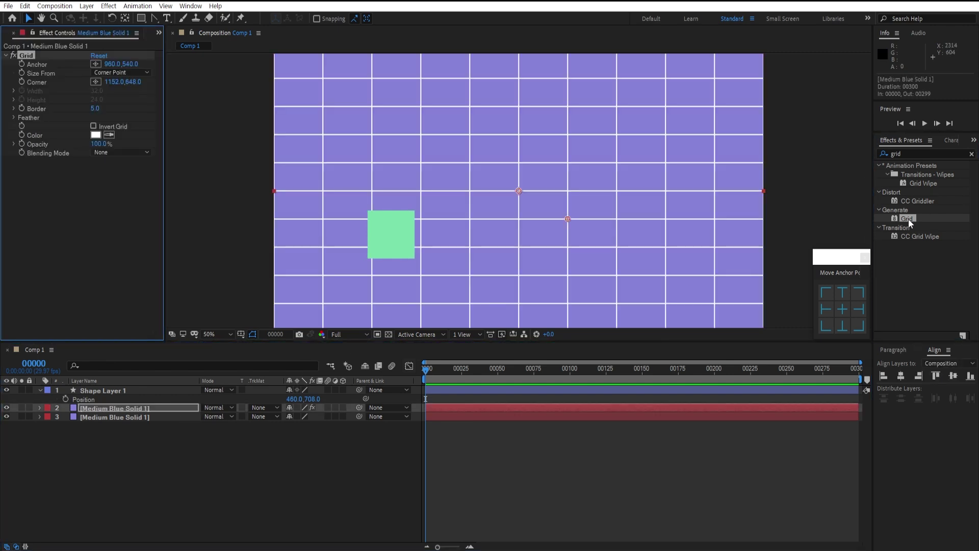
pyautogui.click(179, 469)
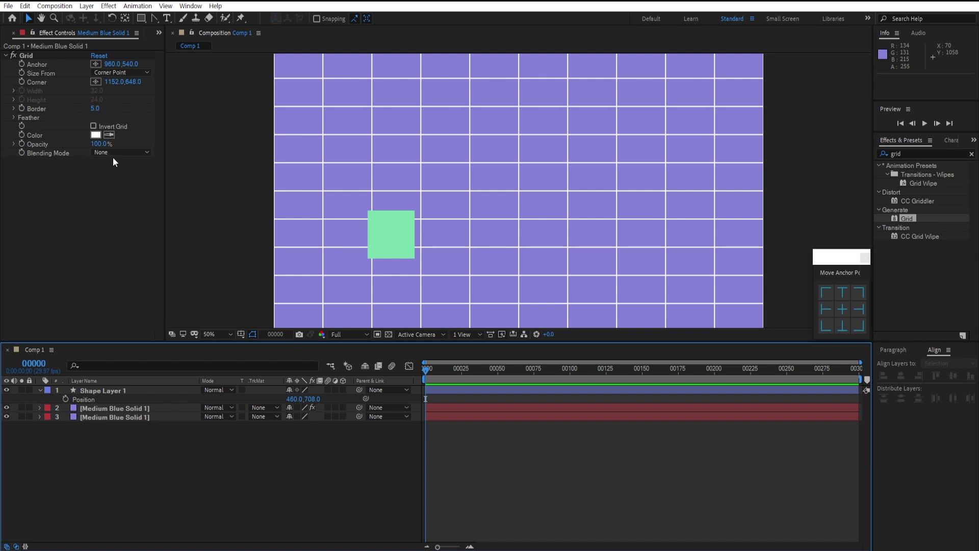
# Change the Grid effect's line color on the upper solid to pink.
pyautogui.click(96, 137)
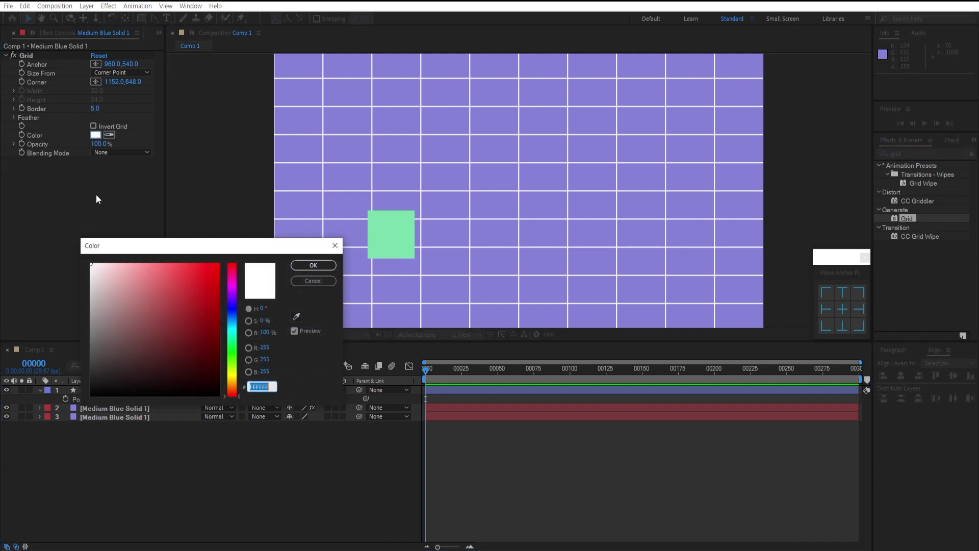
pyautogui.moveTo(191, 250); pyautogui.dragTo(0, 254)
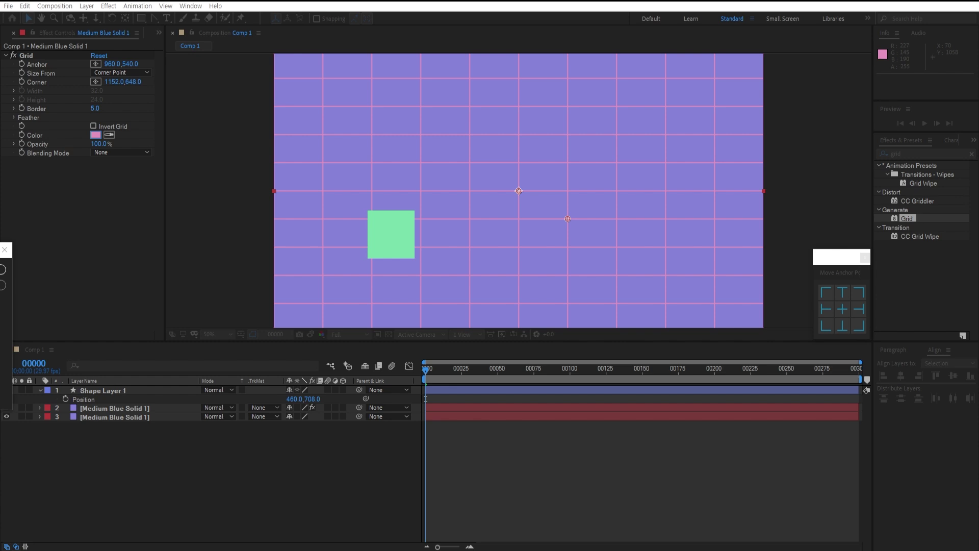
pyautogui.press('Return')
pyautogui.click(228, 464)
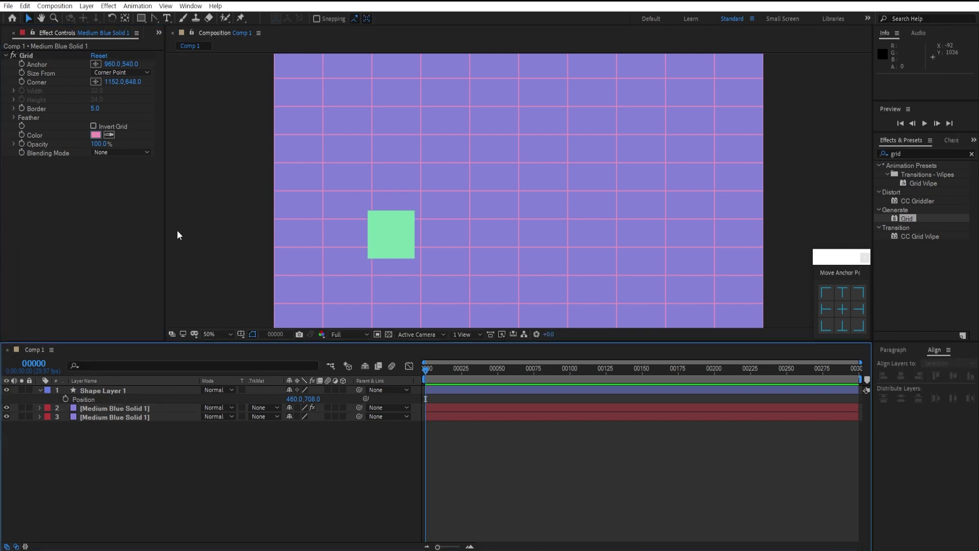
# Size the grid from the Width Slider option and set its width to 180.
pyautogui.click(115, 74)
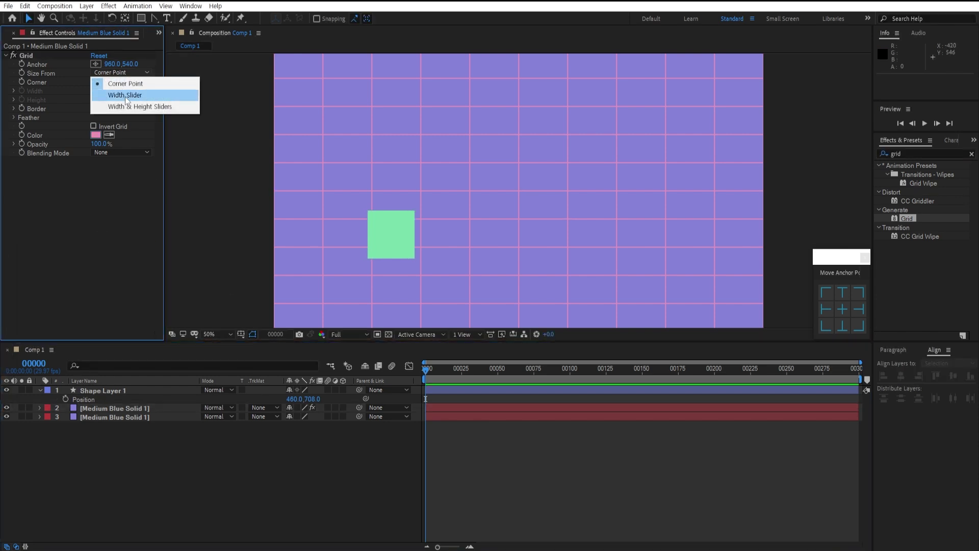
pyautogui.click(125, 96)
pyautogui.moveTo(97, 91); pyautogui.dragTo(130, 90)
pyautogui.click(98, 90)
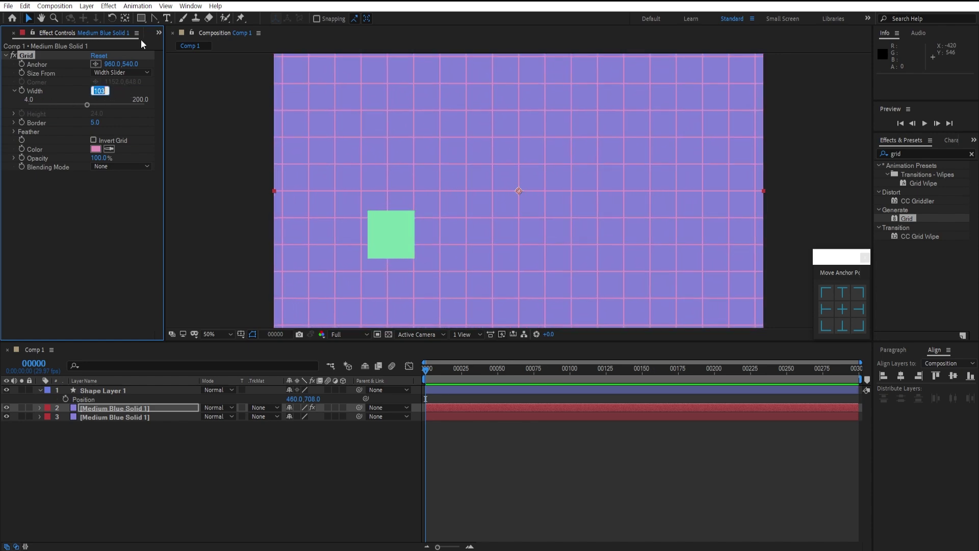
pyautogui.write('0180')
pyautogui.press('Return')
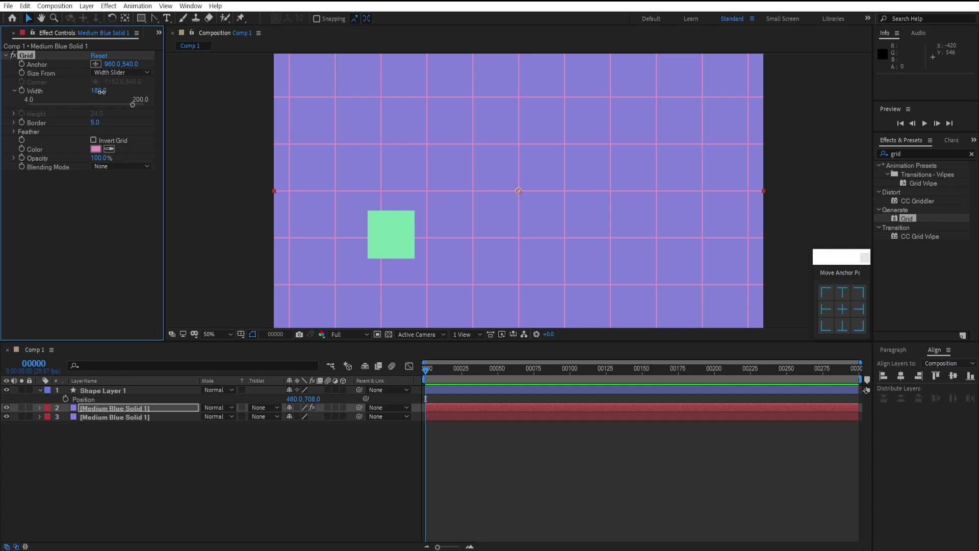
pyautogui.moveTo(99, 91); pyautogui.dragTo(96, 95)
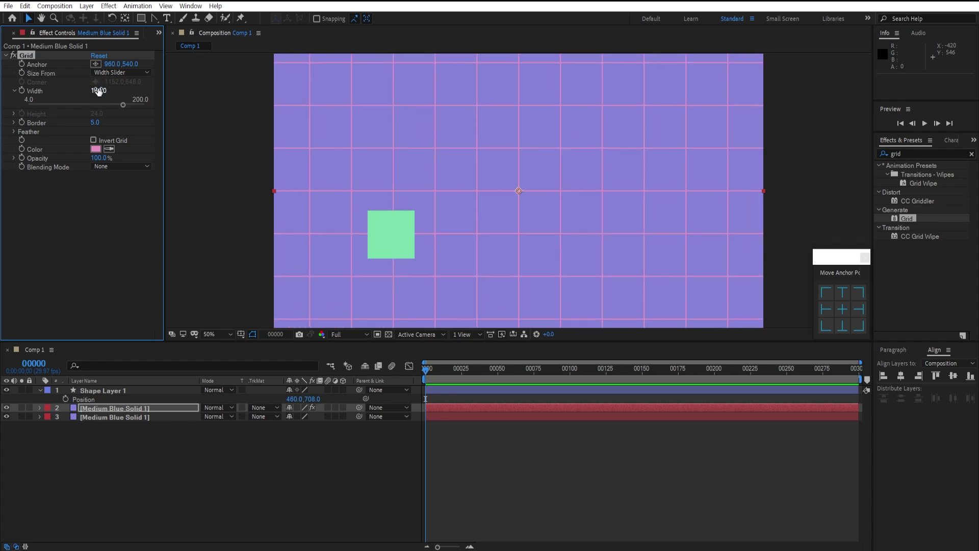
pyautogui.click(99, 90)
pyautogui.write('180')
pyautogui.press('Return')
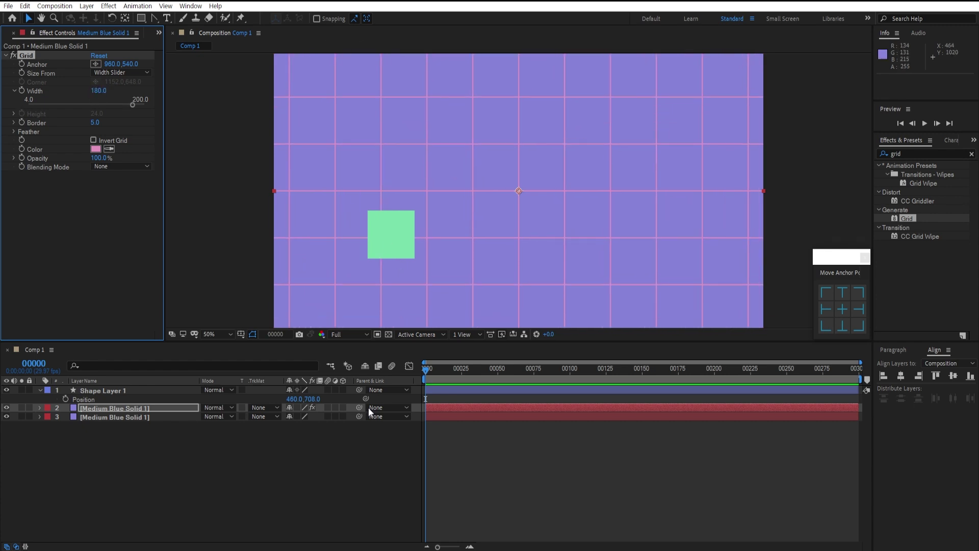
# Lock both Medium Blue Solid layers so the background and grid cannot be selected.
pyautogui.click(179, 433)
pyautogui.click(125, 391)
pyautogui.click(211, 503)
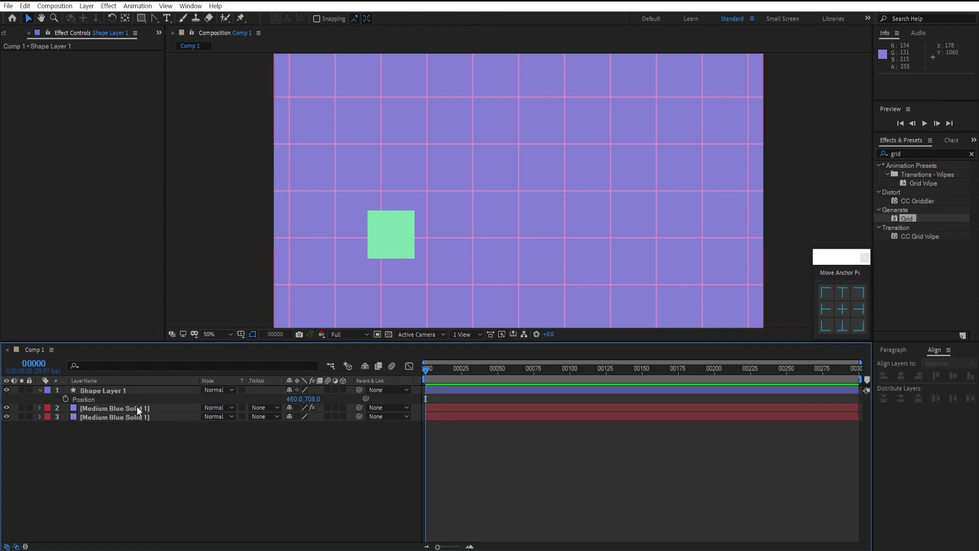
pyautogui.click(113, 390)
pyautogui.click(116, 408)
pyautogui.click(118, 418)
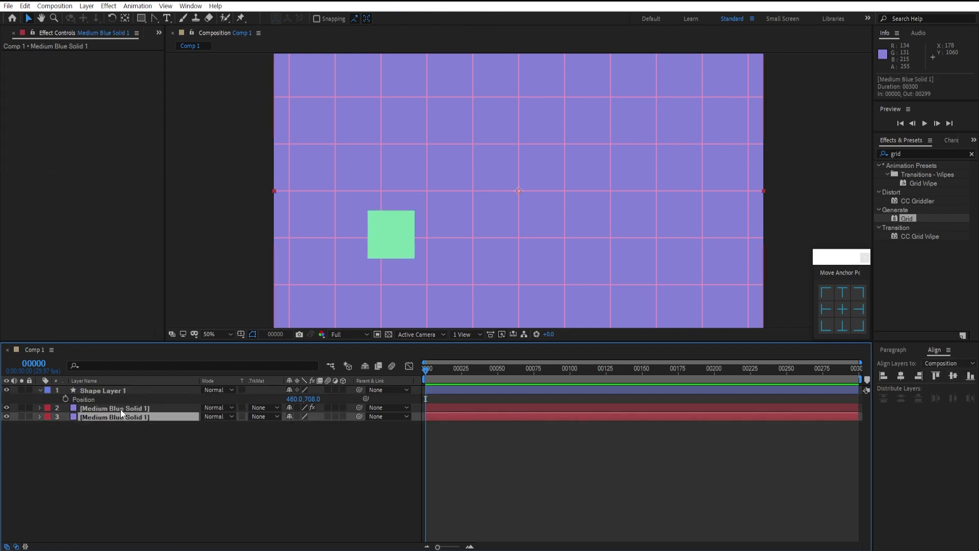
pyautogui.click(120, 409)
pyautogui.click(120, 419)
pyautogui.click(121, 408)
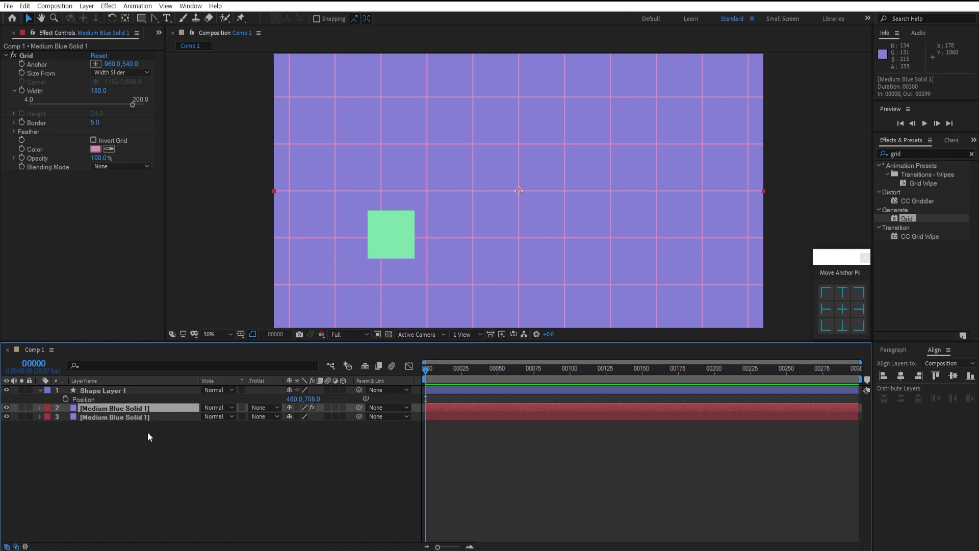
pyautogui.click(29, 417)
pyautogui.click(29, 408)
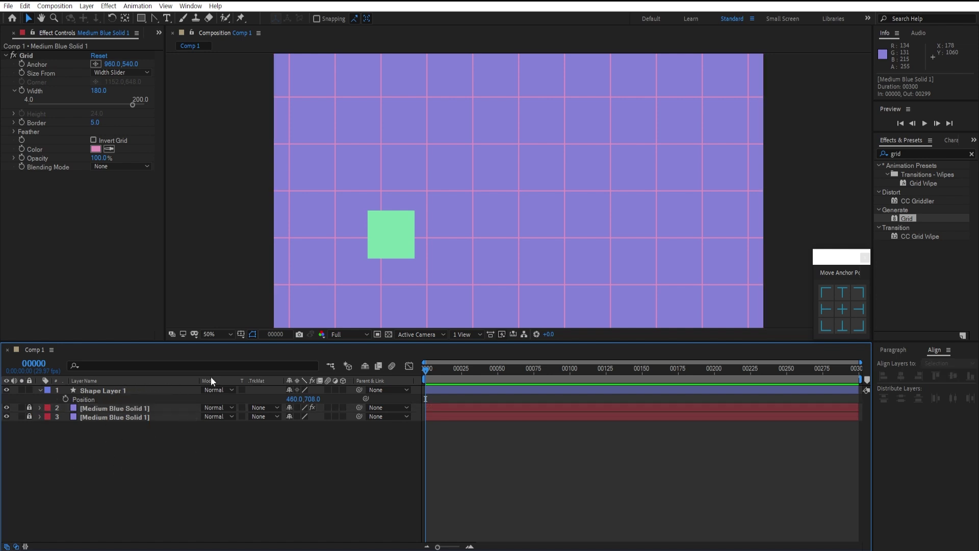
# Move the green square onto the grid intersection near the composition's lower-left corner, at position 240, 720.
pyautogui.moveTo(385, 250); pyautogui.dragTo(329, 253)
pyautogui.scroll(4, 275, 285)
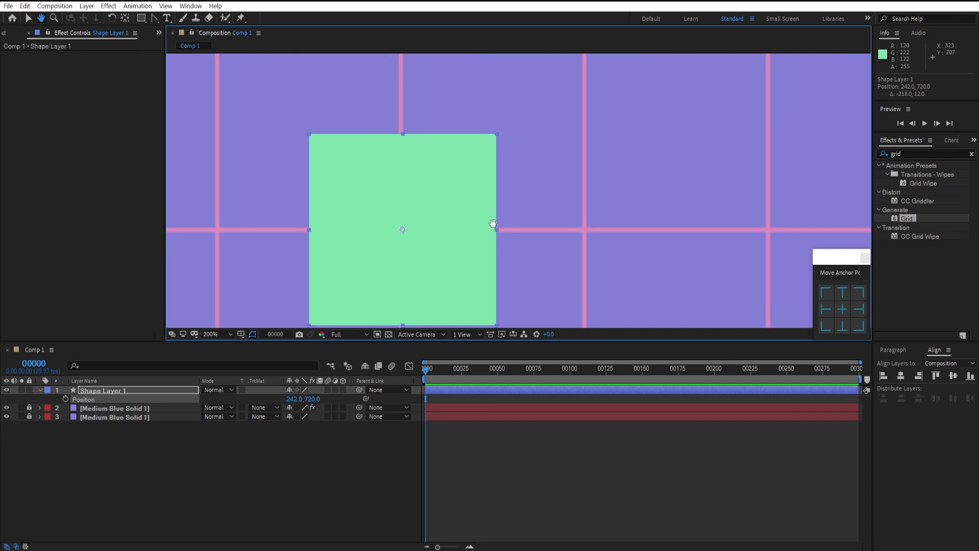
pyautogui.moveTo(461, 252); pyautogui.dragTo(461, 249)
pyautogui.scroll(-2, 461, 249)
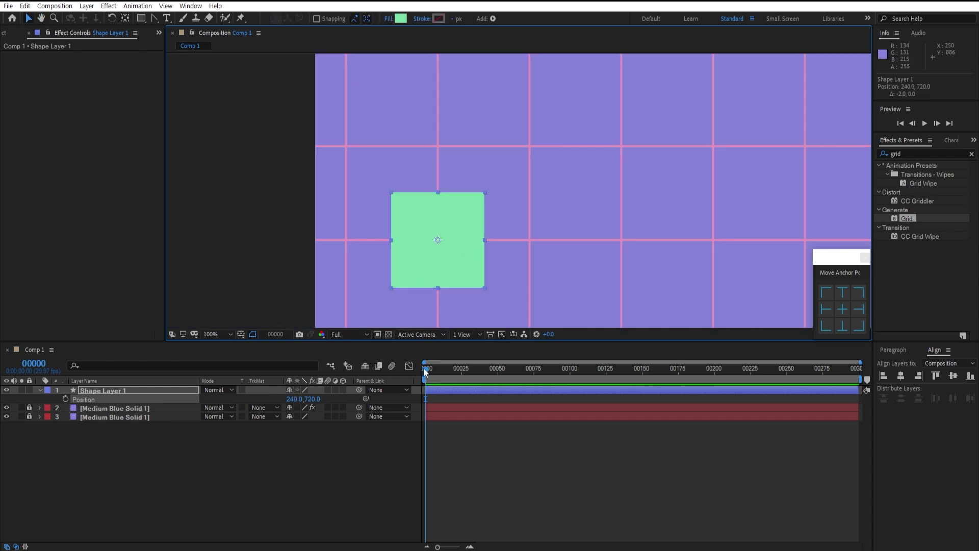
# Keyframe the square's Position at frame 0, and move it straight up to about 240, 357 at frame 10.
pyautogui.press('p')
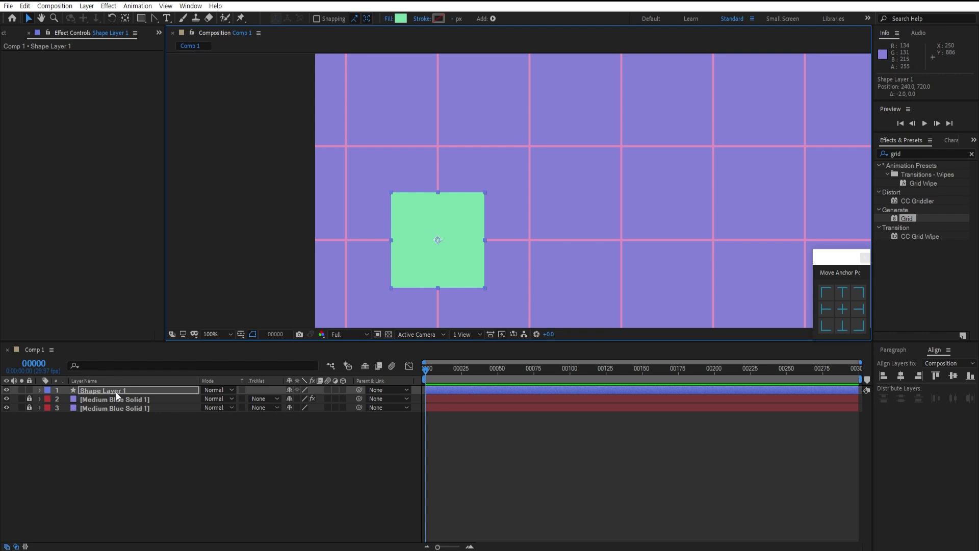
pyautogui.press('p')
pyautogui.click(441, 368)
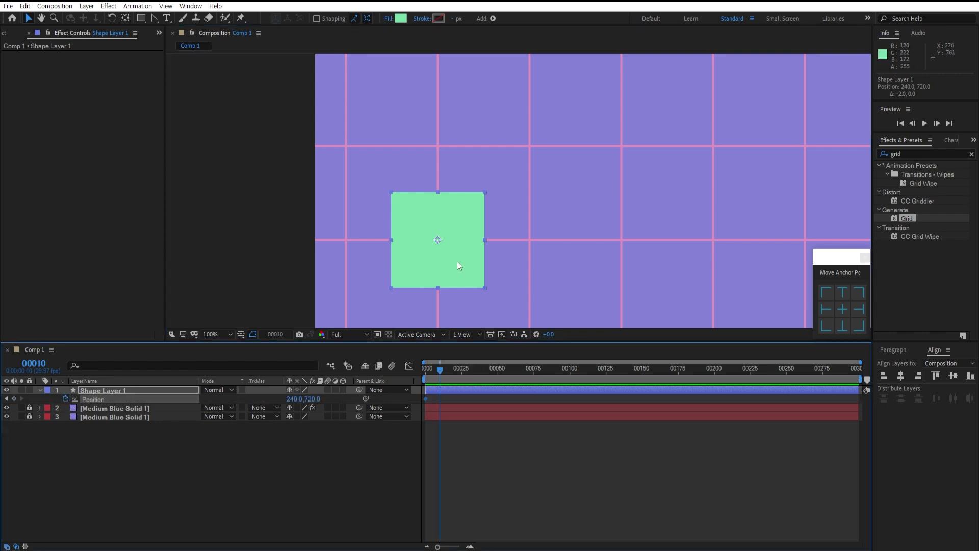
pyautogui.moveTo(457, 262); pyautogui.dragTo(461, 168)
pyautogui.scroll(-1, 505, 200)
pyautogui.moveTo(506, 208); pyautogui.dragTo(472, 275)
pyautogui.moveTo(461, 234); pyautogui.dragTo(461, 187)
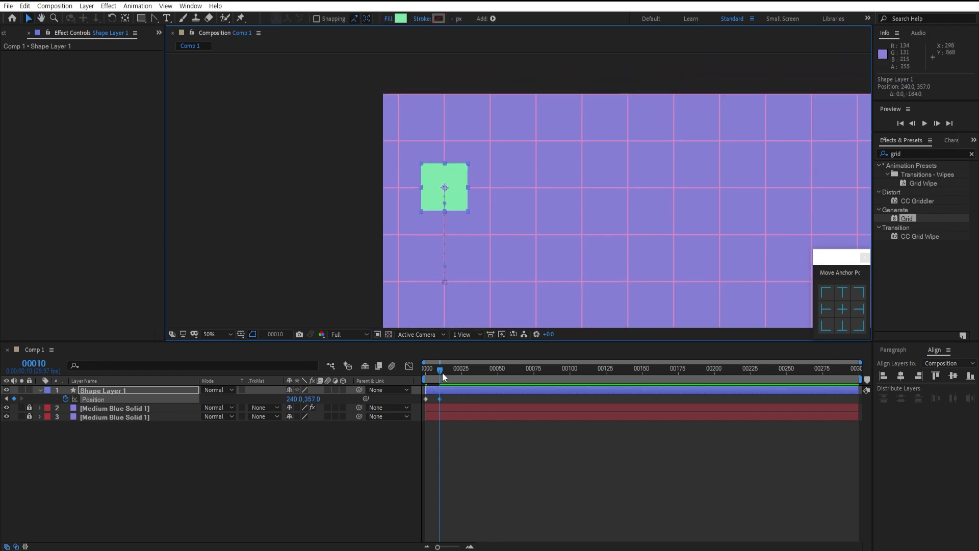
# Move the square back down to about 240, 719 at frame 20 and return to frame 0.
pyautogui.moveTo(442, 372)
pyautogui.mouseDown()
pyautogui.moveTo(418, 372)
pyautogui.moveTo(443, 373)
pyautogui.mouseUp()
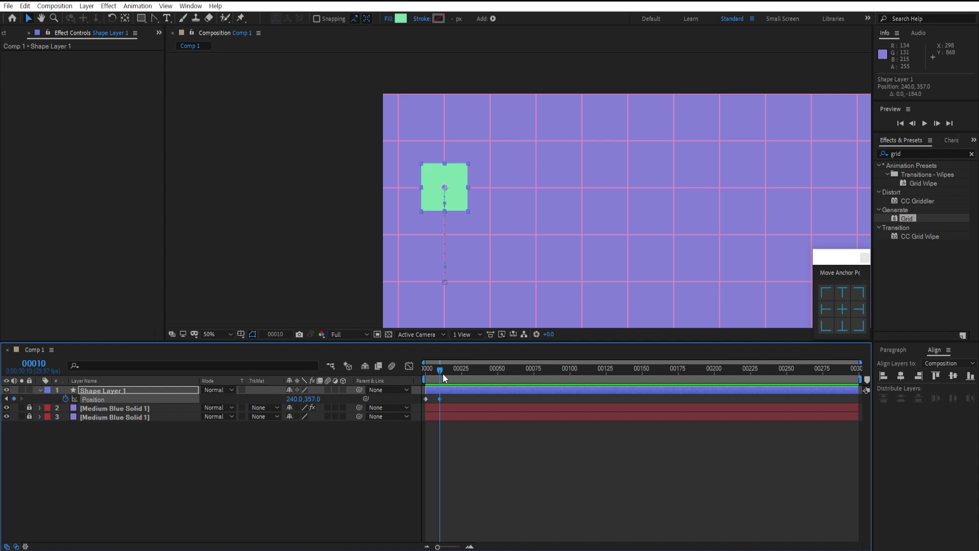
pyautogui.hotkey('shift', 'pagedown')
pyautogui.moveTo(416, 259); pyautogui.dragTo(381, 225)
pyautogui.moveTo(430, 133); pyautogui.dragTo(429, 210)
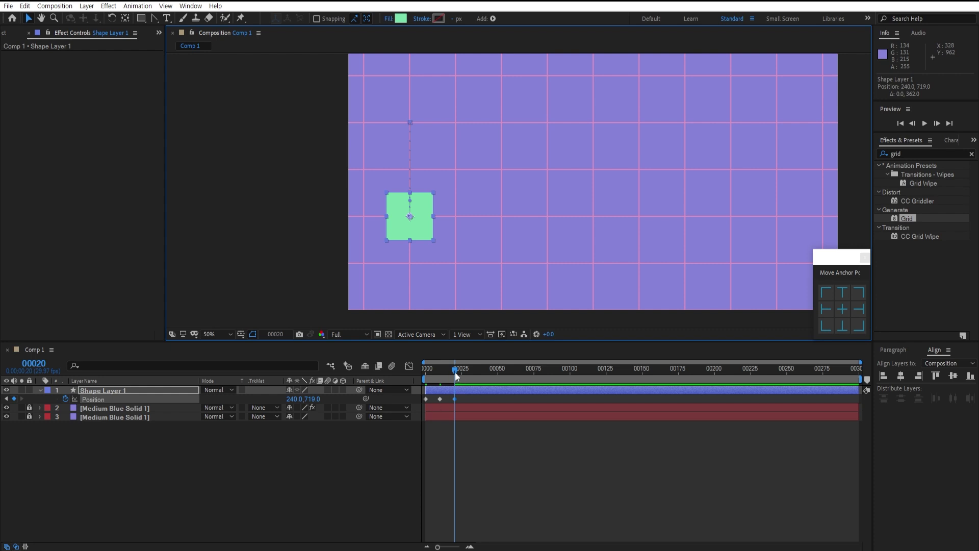
pyautogui.moveTo(454, 372); pyautogui.dragTo(414, 381)
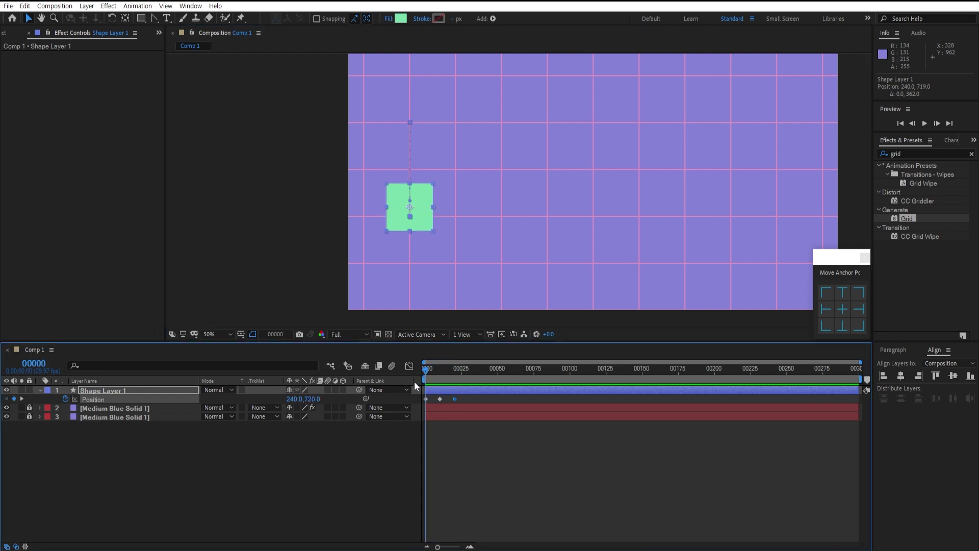
# Duplicate the square's layer and shift all the copy's Position keyframes 360 px right, placing it at 600, 720.
pyautogui.click(170, 501)
pyautogui.click(132, 390)
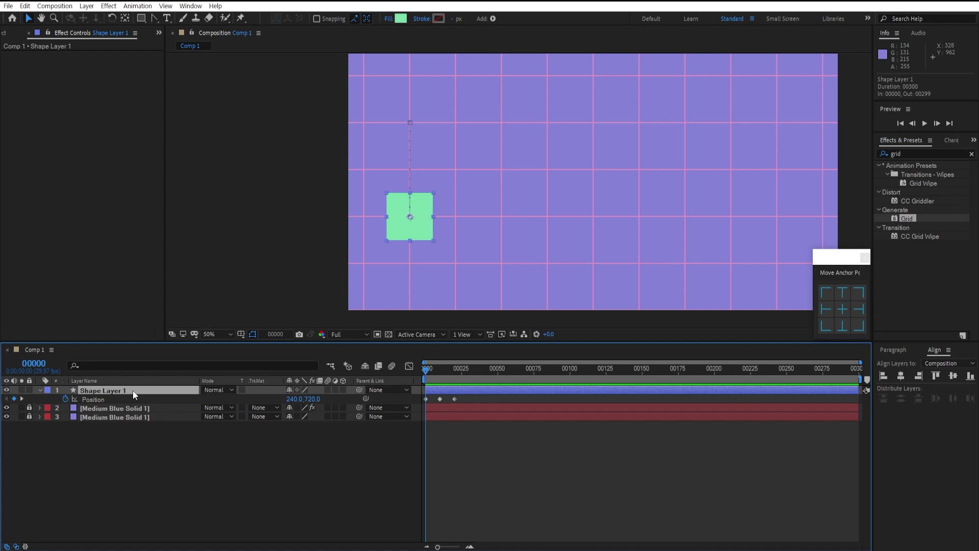
pyautogui.hotkey('ctrl', 'd')
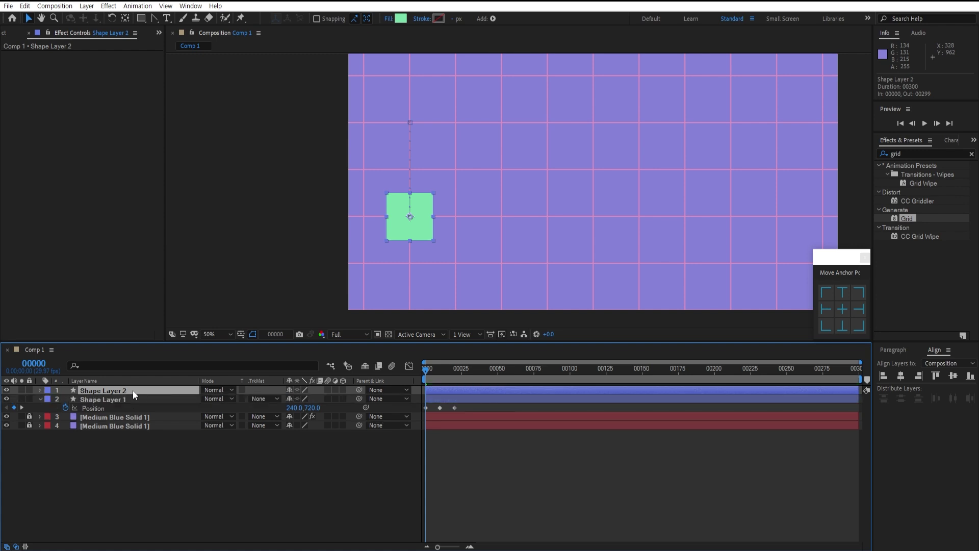
pyautogui.press('u')
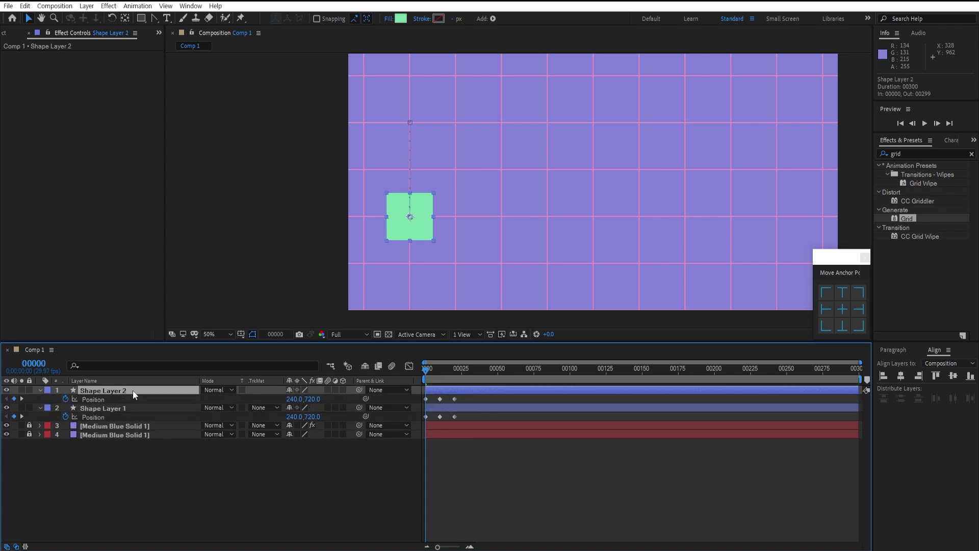
pyautogui.click(94, 398)
pyautogui.moveTo(421, 233); pyautogui.dragTo(511, 241)
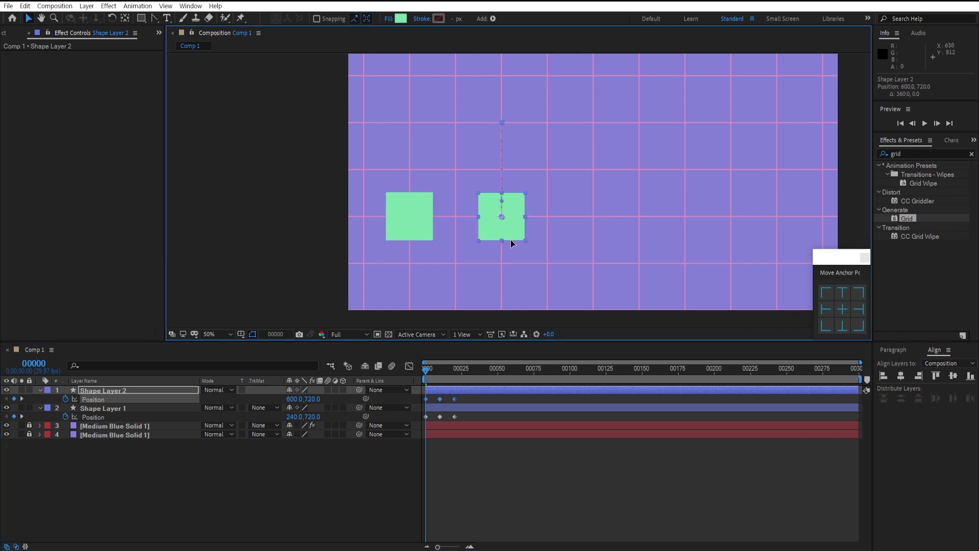
# Remove all Position keyframes from Shape Layer 2, keeping it at frame 0's position.
pyautogui.press('space')
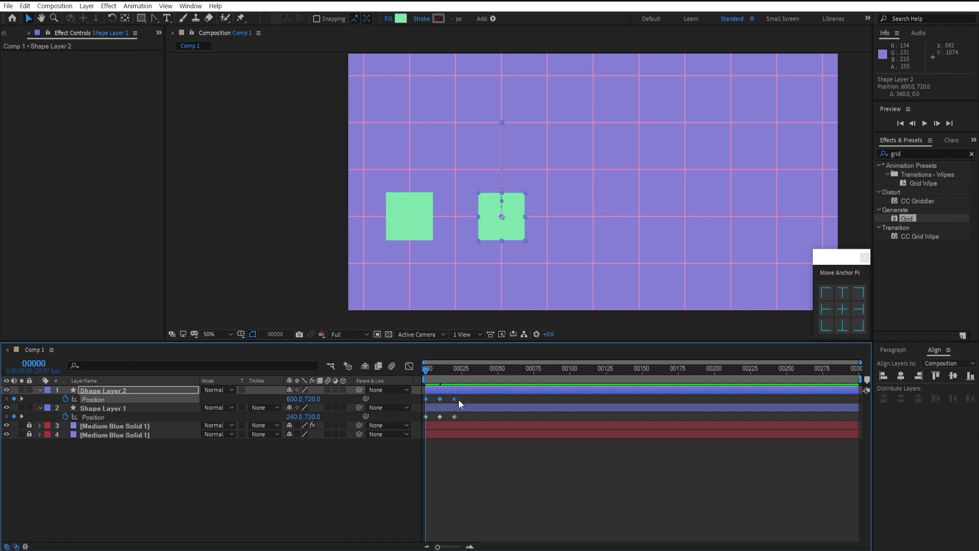
pyautogui.moveTo(468, 400); pyautogui.dragTo(441, 402)
pyautogui.moveTo(418, 403); pyautogui.dragTo(418, 403)
pyautogui.click(65, 398)
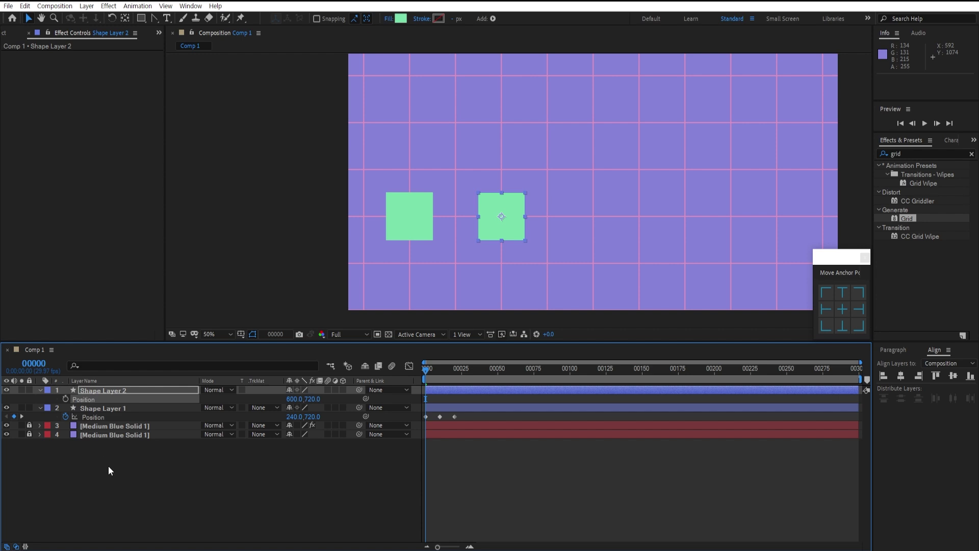
# Try parenting Shape Layer 2 to Shape Layer 1, scrub through the linked movement, and reset the parent to None.
pyautogui.click(112, 408)
pyautogui.click(118, 388)
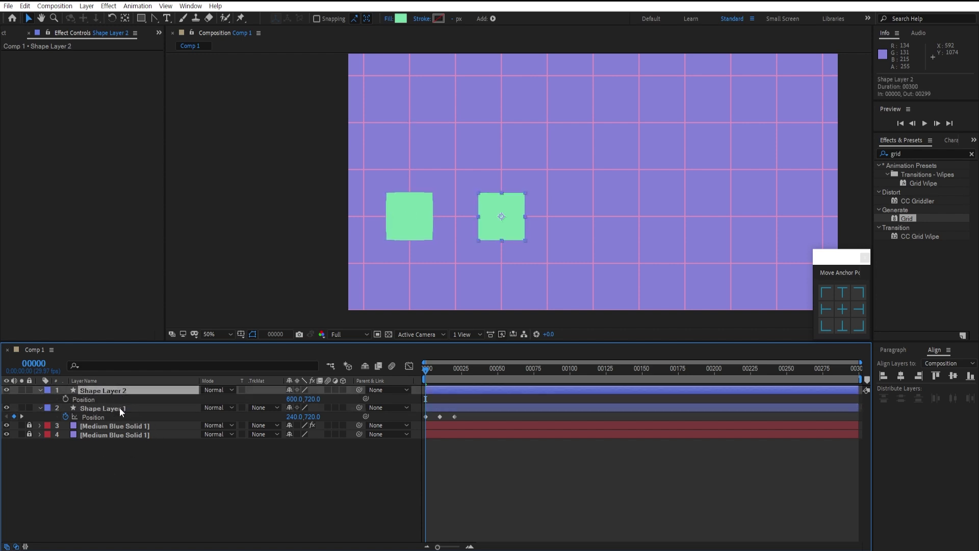
pyautogui.click(119, 408)
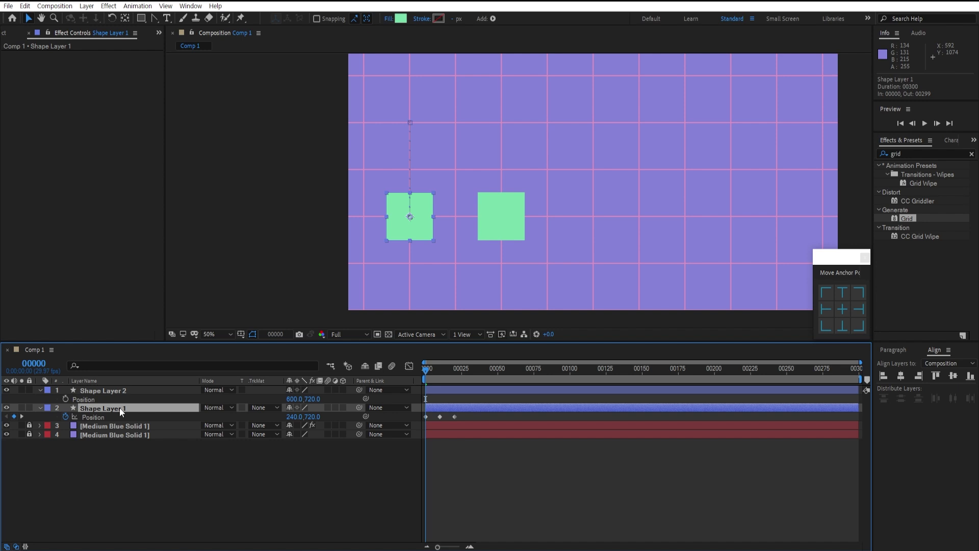
pyautogui.click(139, 391)
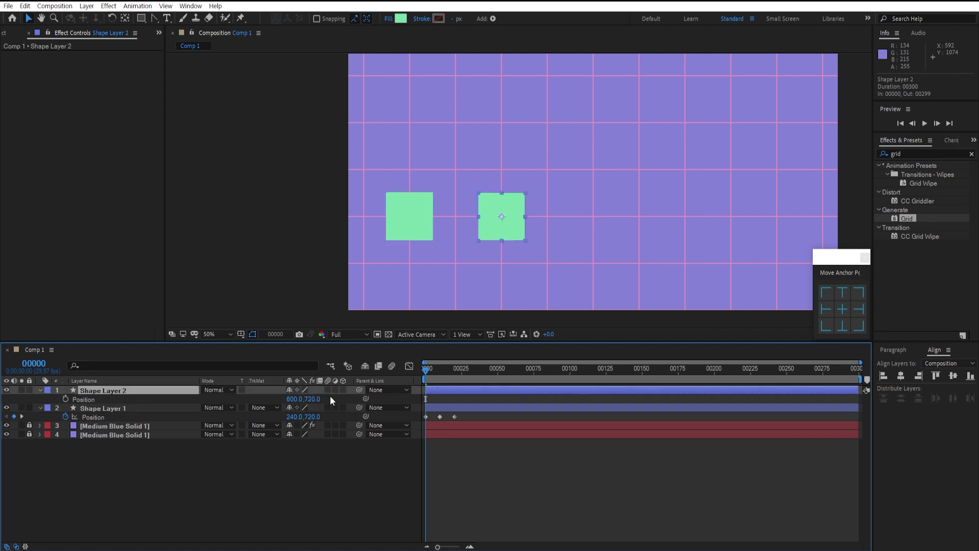
pyautogui.moveTo(360, 390); pyautogui.dragTo(172, 410)
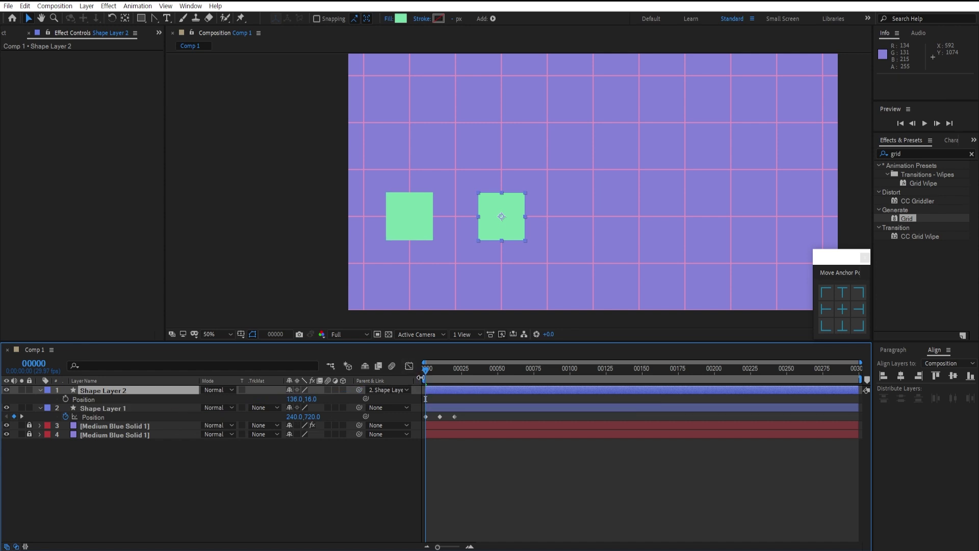
pyautogui.click(433, 372)
pyautogui.moveTo(433, 372); pyautogui.dragTo(422, 393)
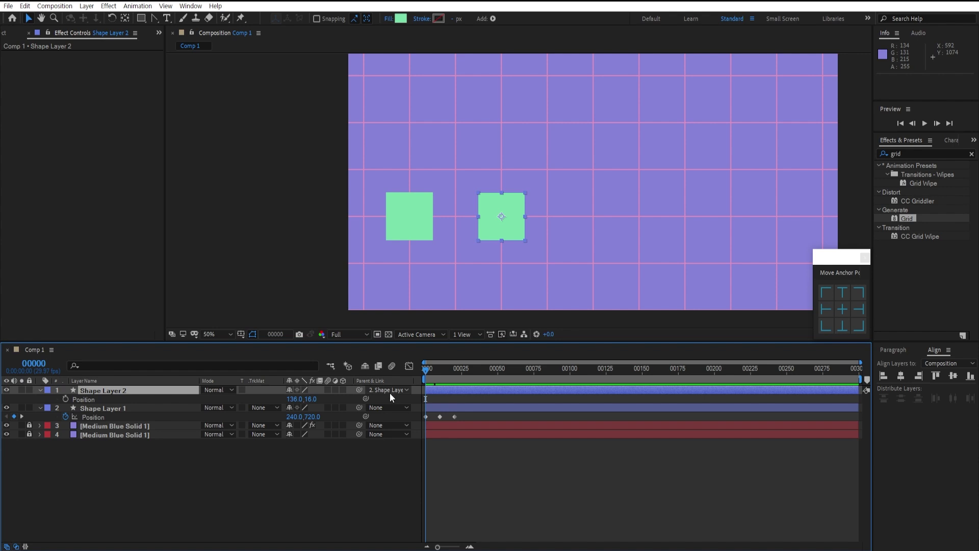
pyautogui.click(390, 391)
pyautogui.click(396, 403)
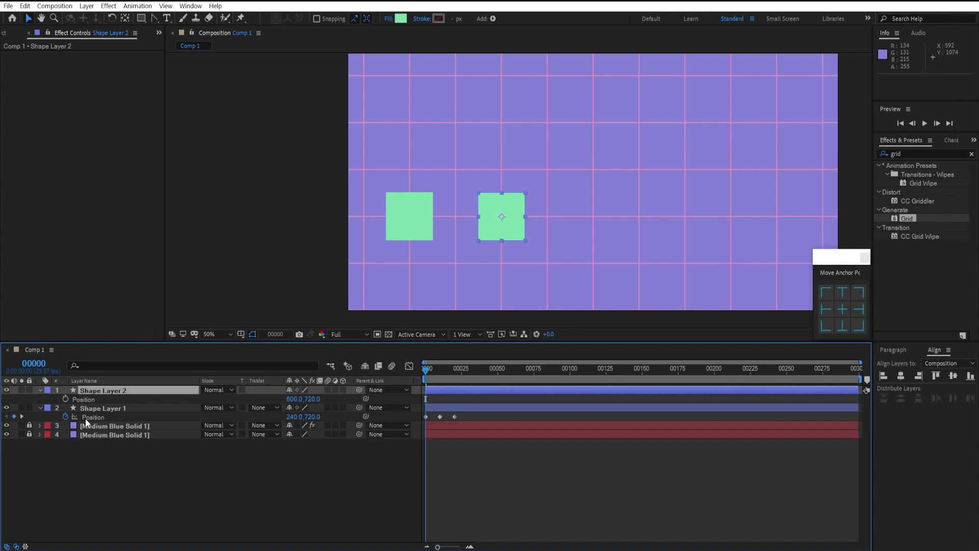
# Add an expression to Shape Layer 2's Position, keeping the default transform.position text.
pyautogui.click(87, 399)
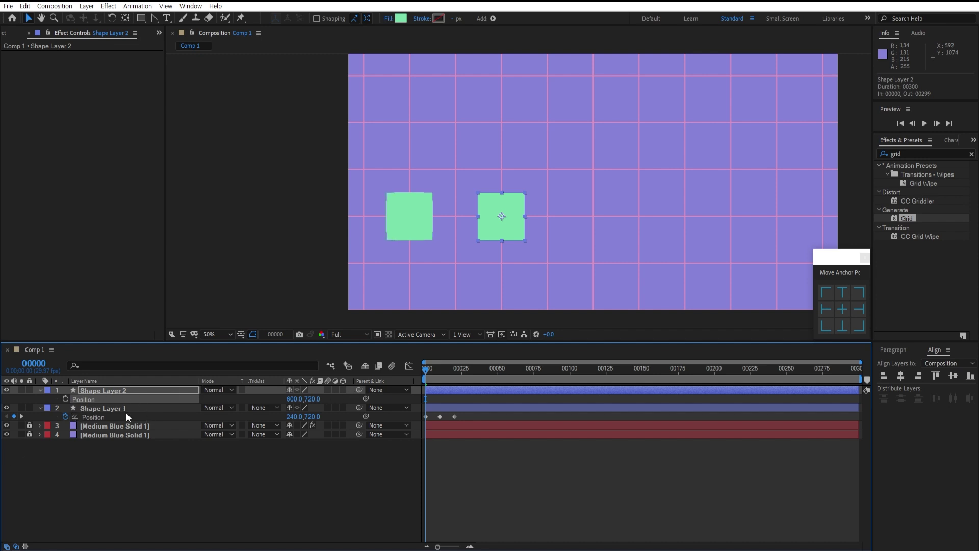
pyautogui.keyDown('alt'); pyautogui.click(66, 400); pyautogui.keyUp('alt')
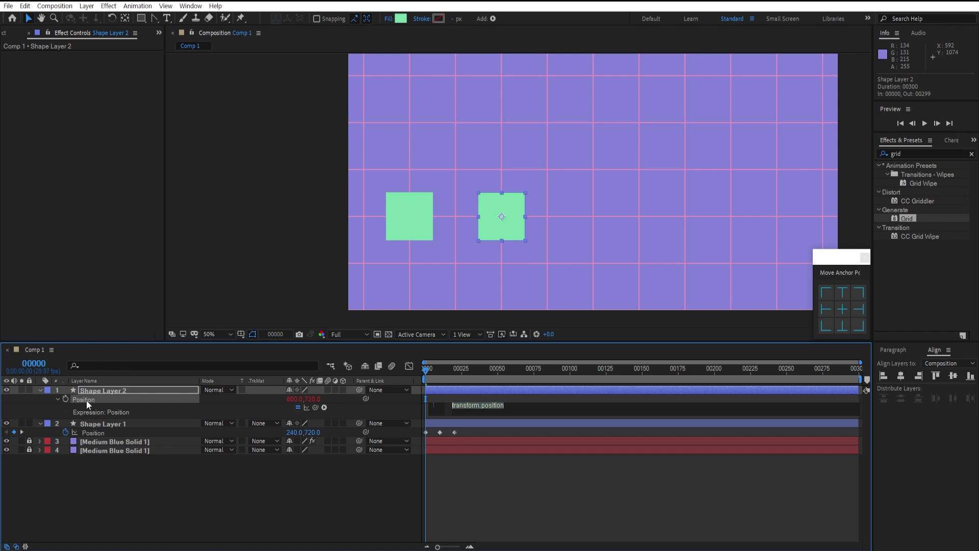
pyautogui.click(87, 400)
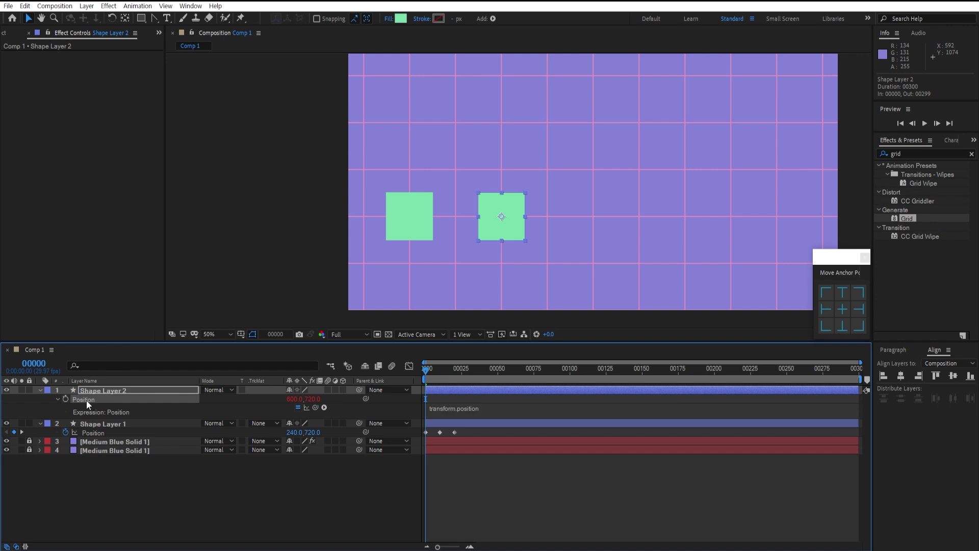
# Link Shape Layer 2's Position expression to Shape Layer 1's Position property and scrub through the copied movement.
pyautogui.click(480, 409)
pyautogui.moveTo(315, 406); pyautogui.dragTo(106, 430)
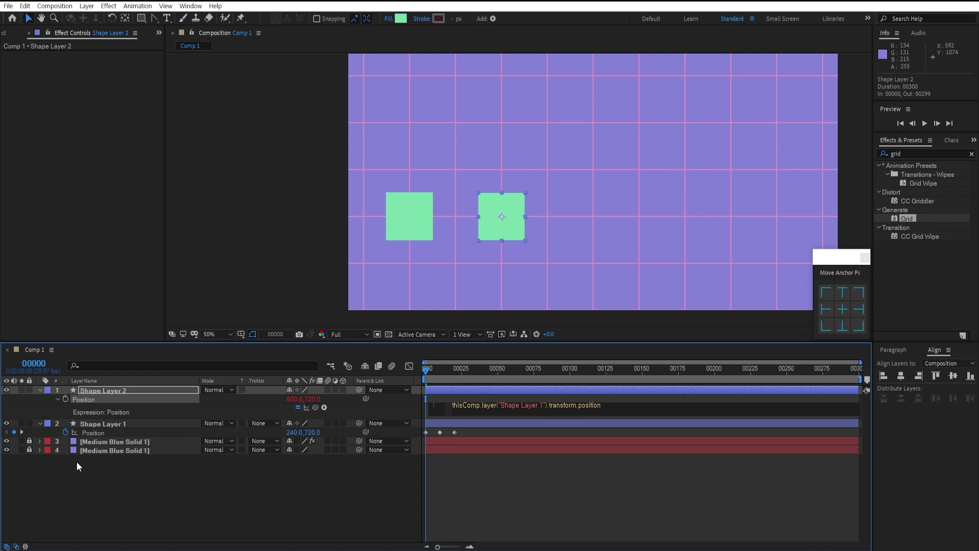
pyautogui.click(320, 502)
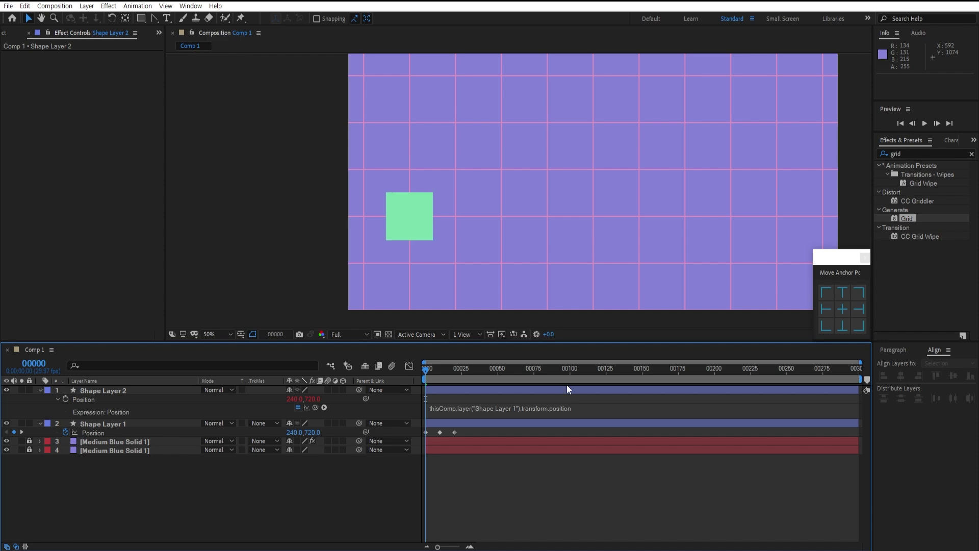
pyautogui.click(100, 433)
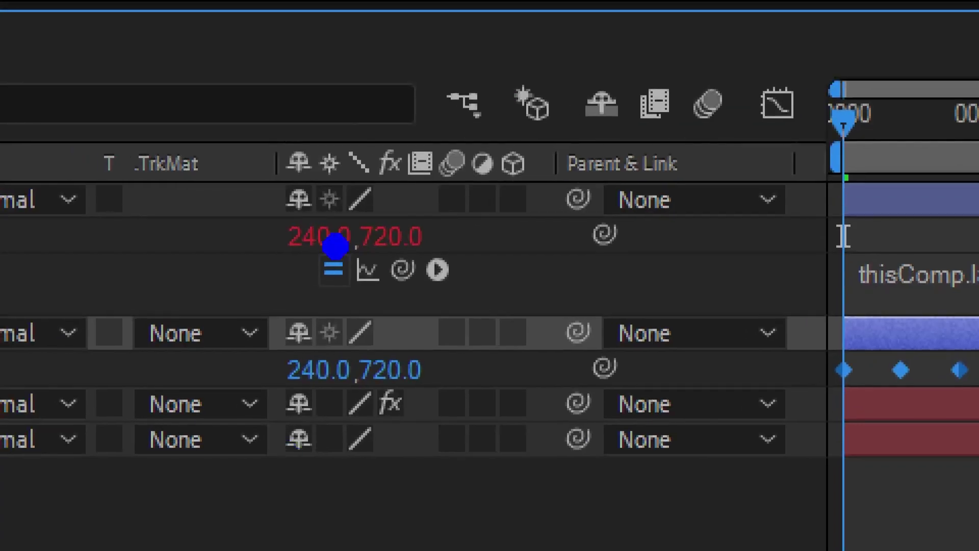
pyautogui.moveTo(403, 239); pyautogui.dragTo(404, 359)
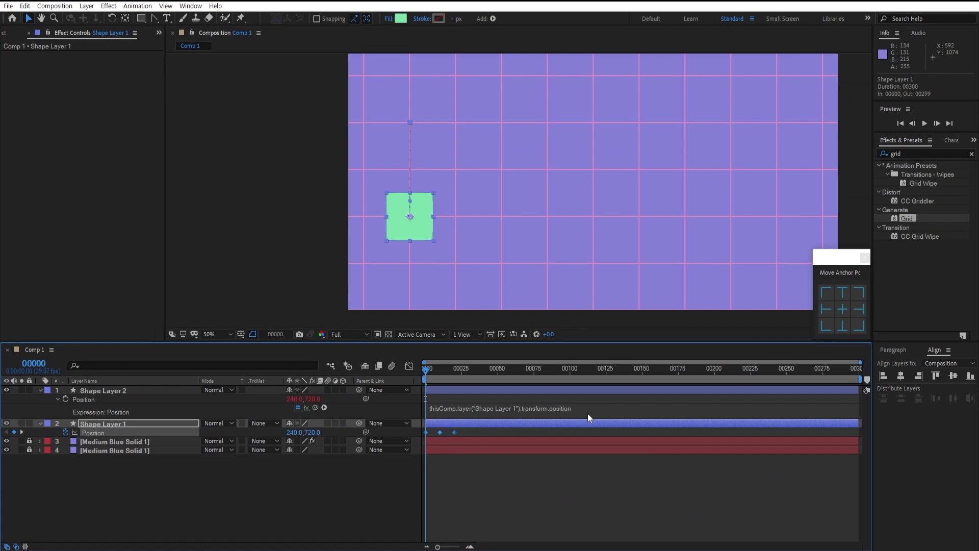
pyautogui.moveTo(428, 376)
pyautogui.mouseDown()
pyautogui.moveTo(448, 374)
pyautogui.moveTo(418, 380)
pyautogui.mouseUp()
pyautogui.click(559, 394)
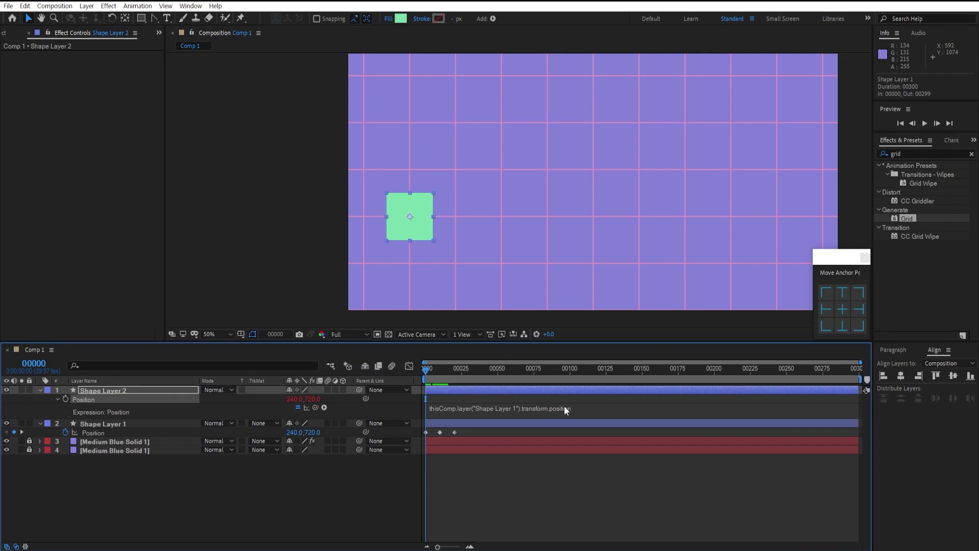
# Append +300 to the end of Shape Layer 2's Position expression and apply it.
pyautogui.click(592, 410)
pyautogui.click(625, 408)
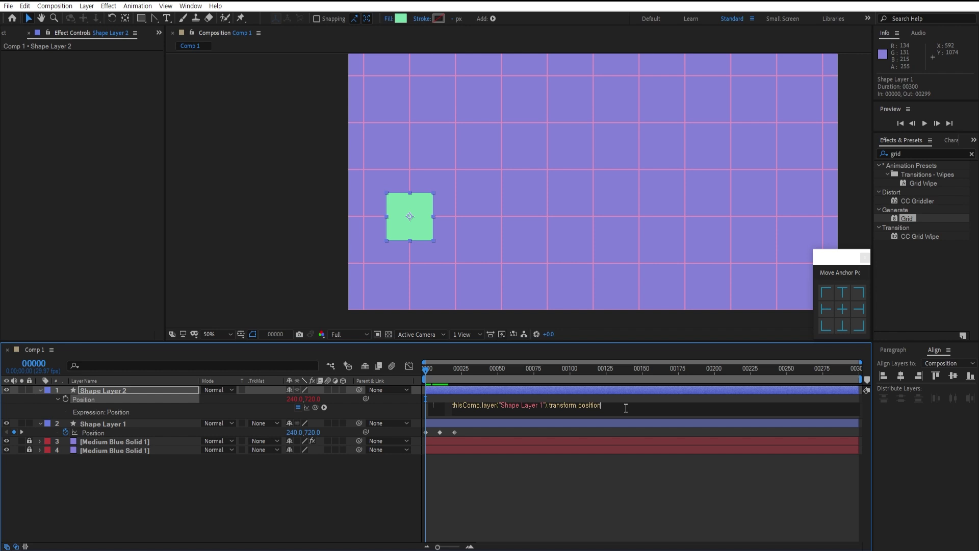
pyautogui.write('-')
pyautogui.press('BackSpace')
pyautogui.write('-')
pyautogui.write('300')
pyautogui.press('KP_Enter')
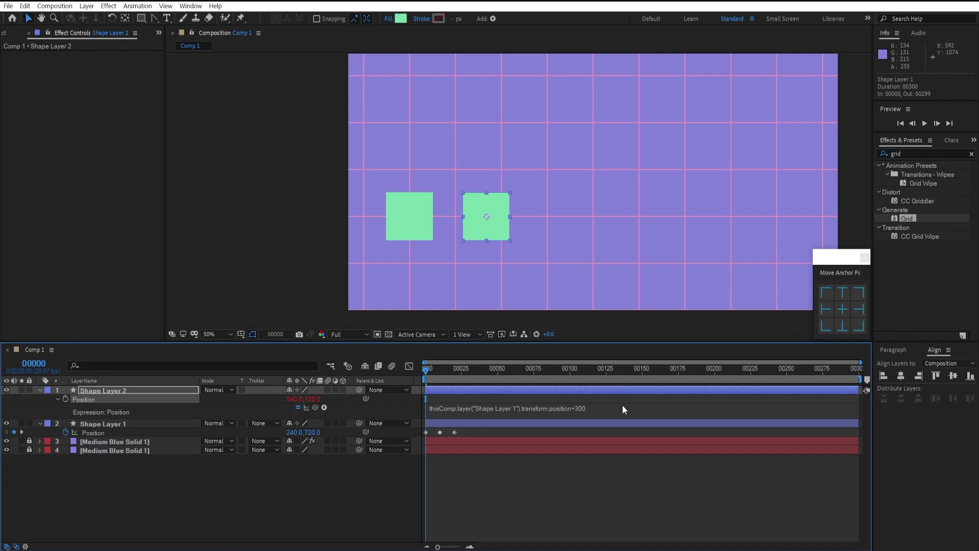
# Remove the +300 offset from Shape Layer 2's Position expression.
pyautogui.click(610, 408)
pyautogui.doubleClick(603, 407)
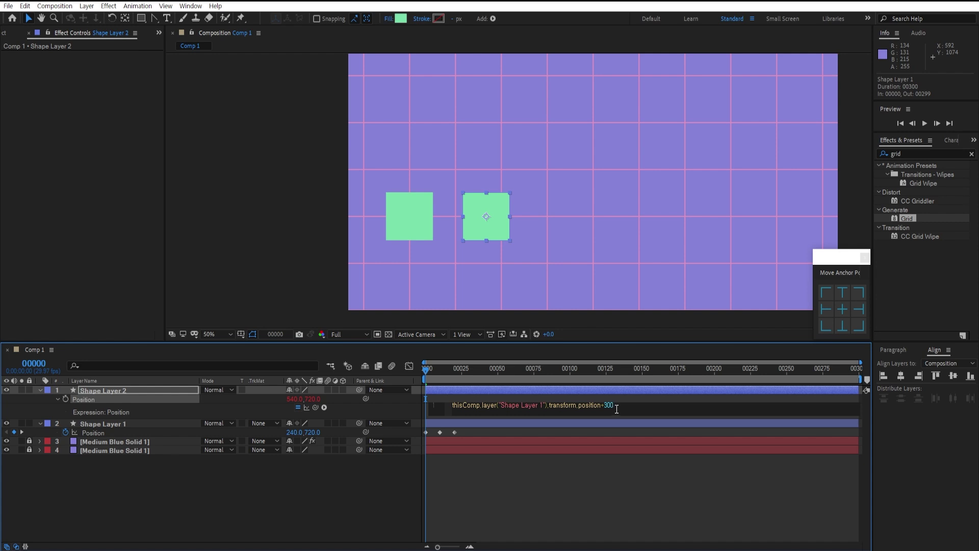
pyautogui.keyDown('shift'); pyautogui.click(603, 407); pyautogui.keyUp('shift')
pyautogui.press('BackSpace')
pyautogui.click(308, 490)
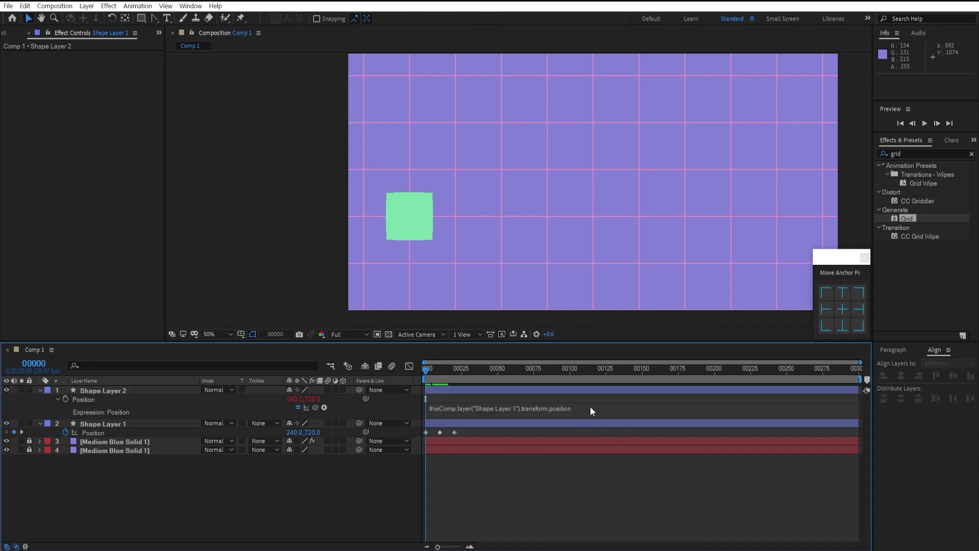
# Try dividing the linked position by 2 in Shape Layer 2's expression, and remove the /2 again.
pyautogui.click(590, 408)
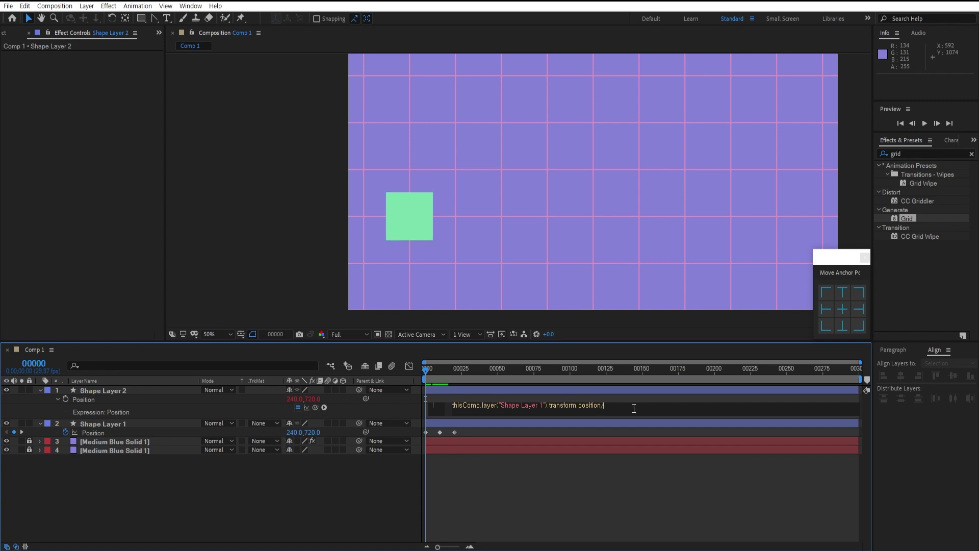
pyautogui.write('/2')
pyautogui.press('KP_Enter')
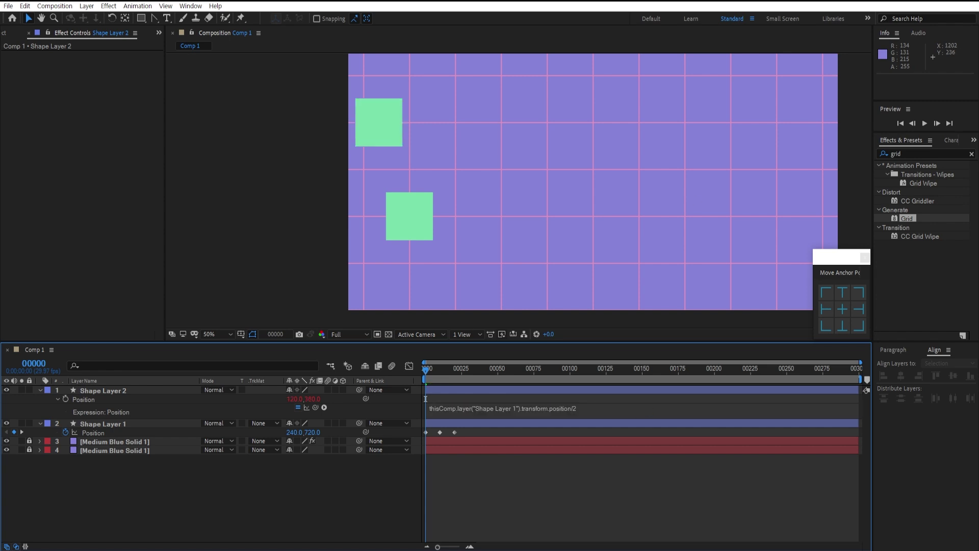
pyautogui.click(589, 408)
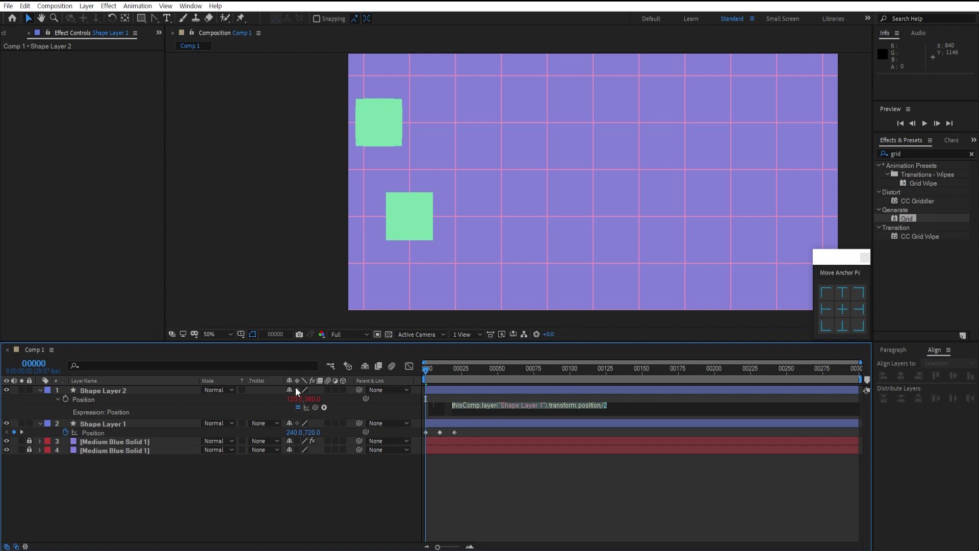
pyautogui.moveTo(635, 405); pyautogui.dragTo(603, 403)
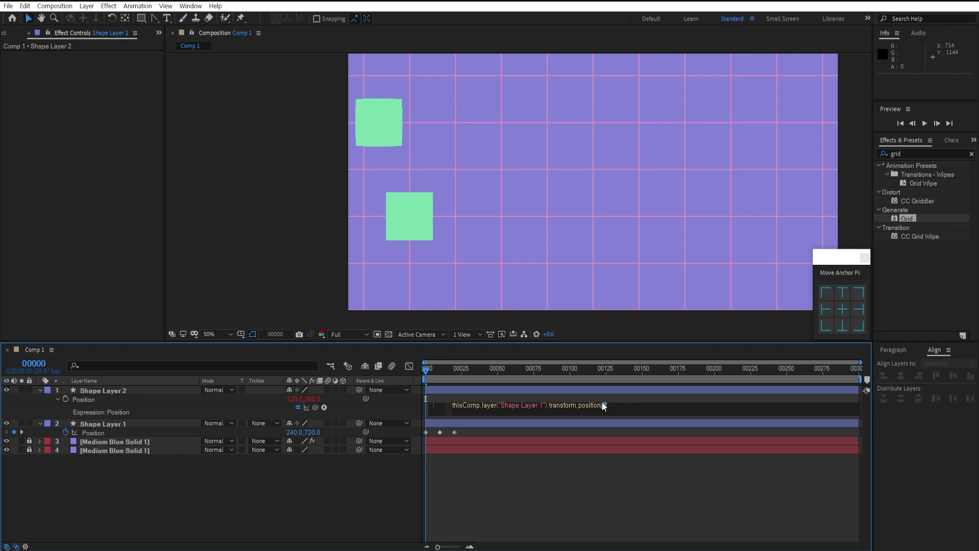
pyautogui.press('BackSpace')
pyautogui.click(259, 487)
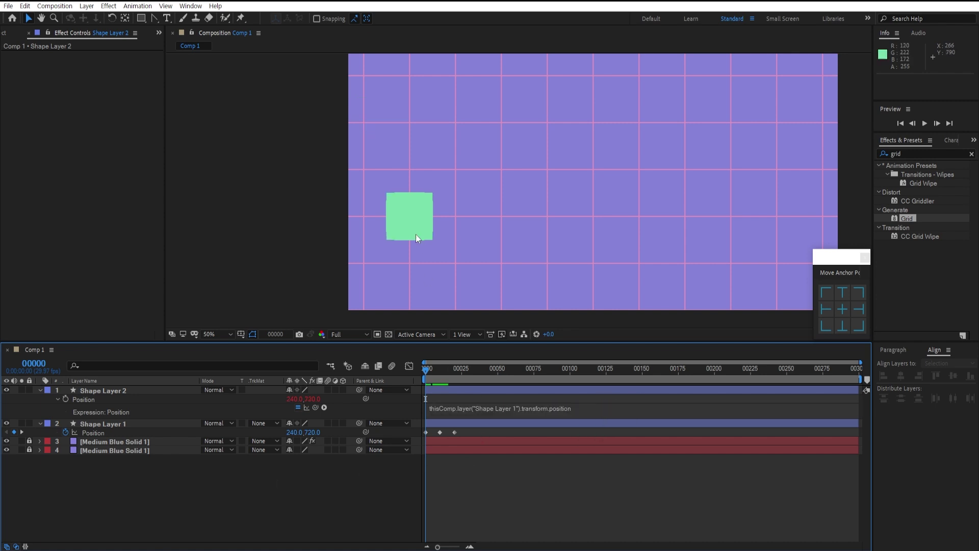
# Try moving Shape Layer 2's square sideways in the composition, and prepend value+ to its Position expression.
pyautogui.click(120, 390)
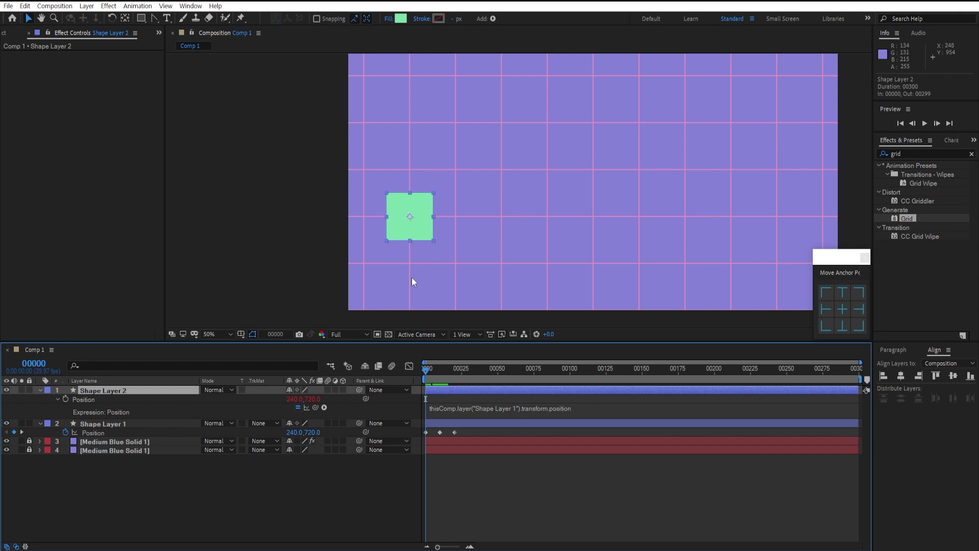
pyautogui.moveTo(406, 224); pyautogui.dragTo(555, 224)
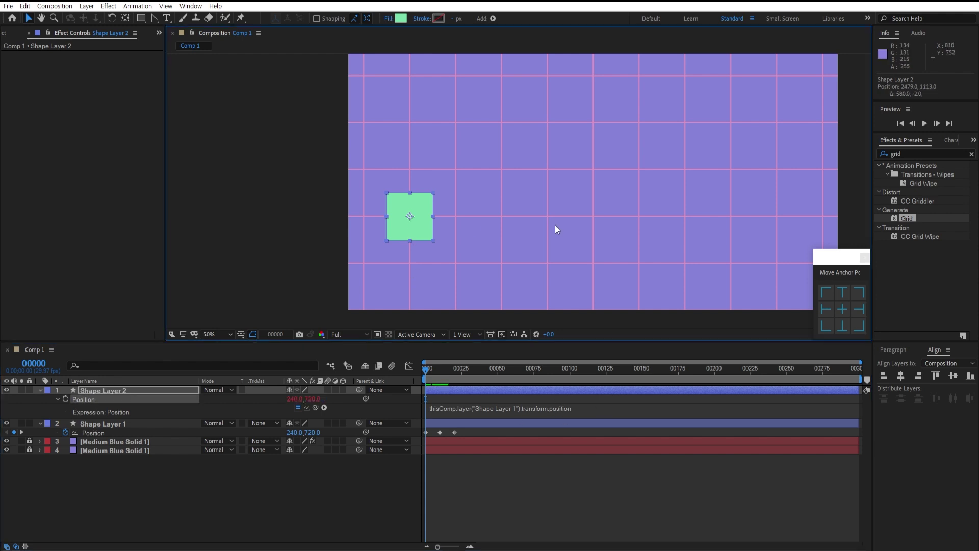
pyautogui.click(436, 410)
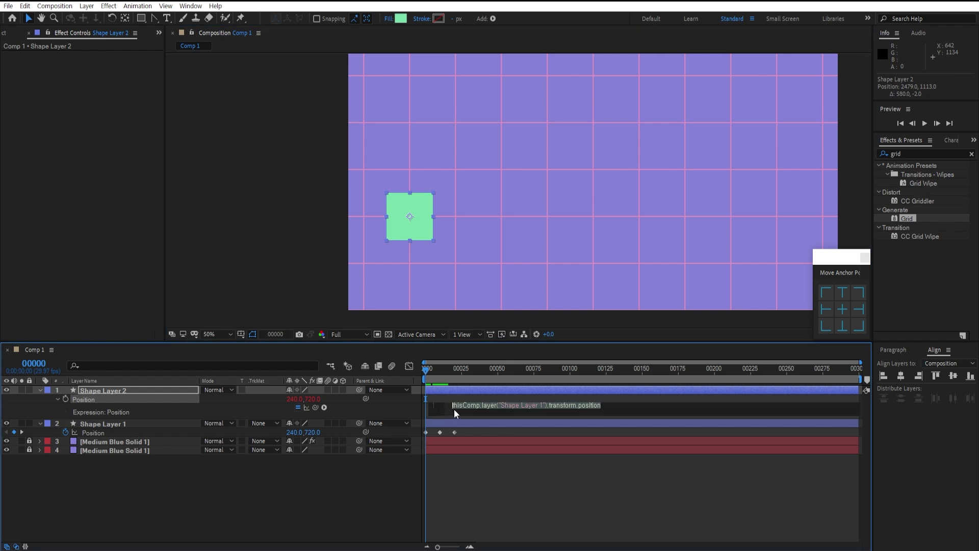
pyautogui.click(454, 406)
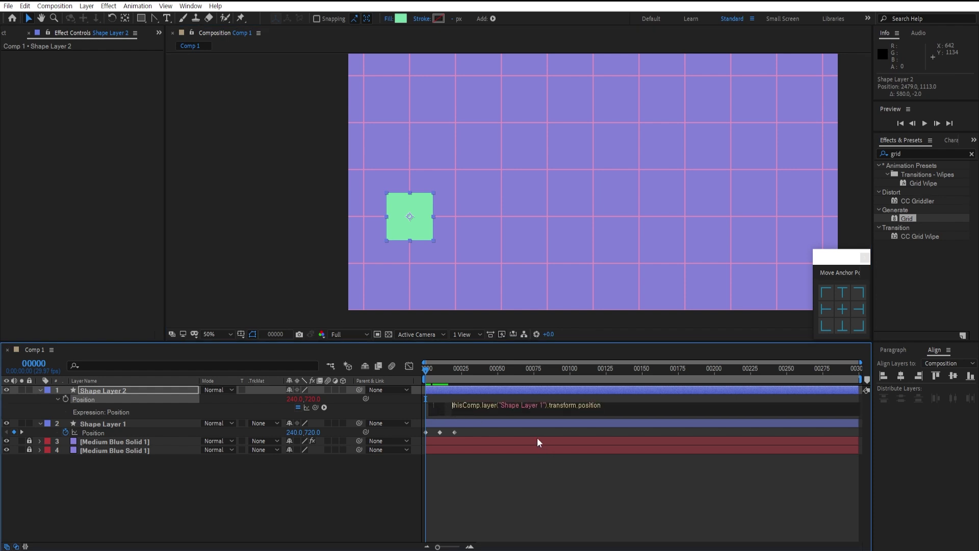
pyautogui.write('val+')
pyautogui.press('Return')
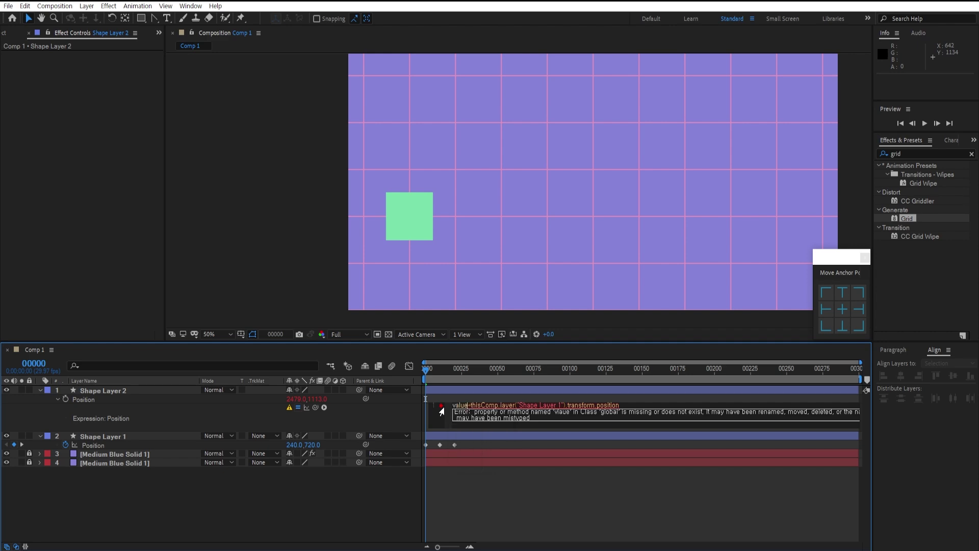
pyautogui.write('+')
pyautogui.click(391, 479)
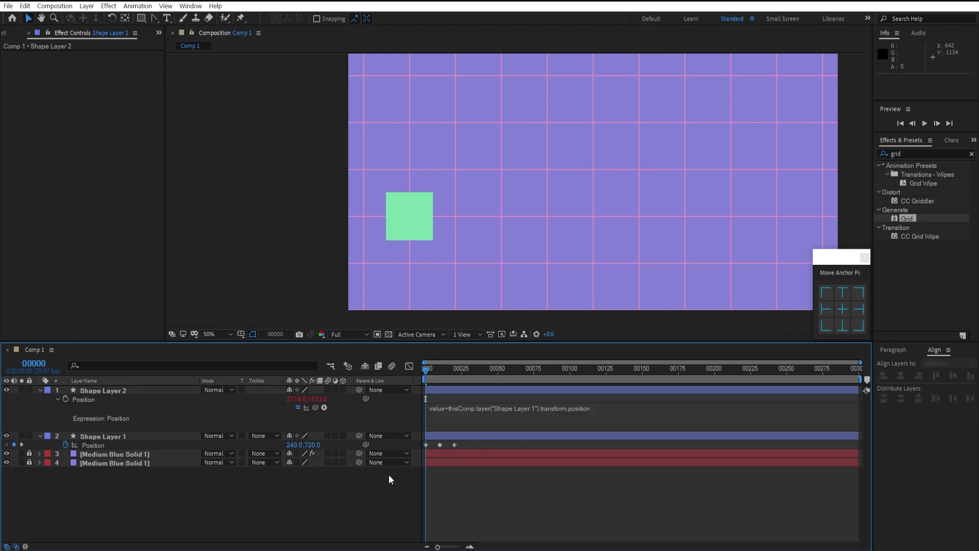
pyautogui.click(446, 415)
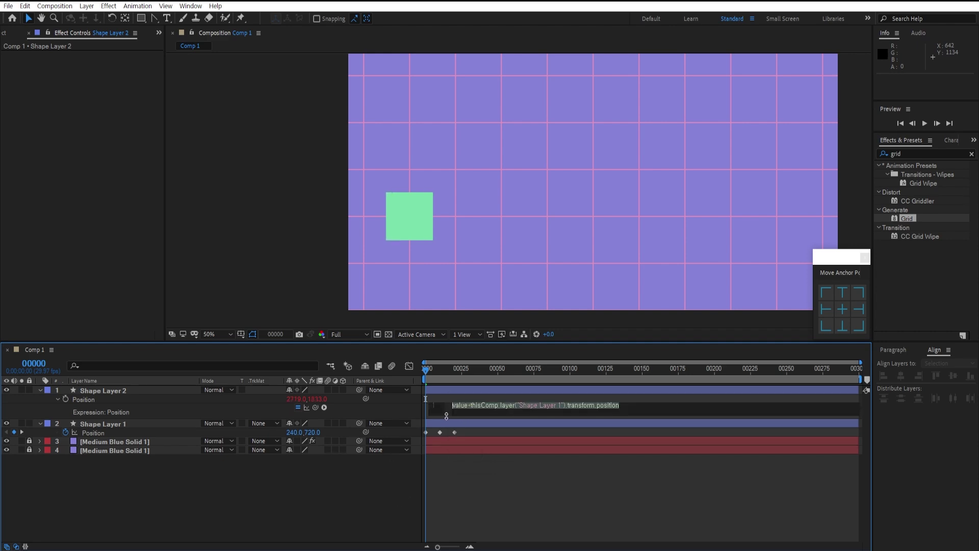
pyautogui.click(371, 483)
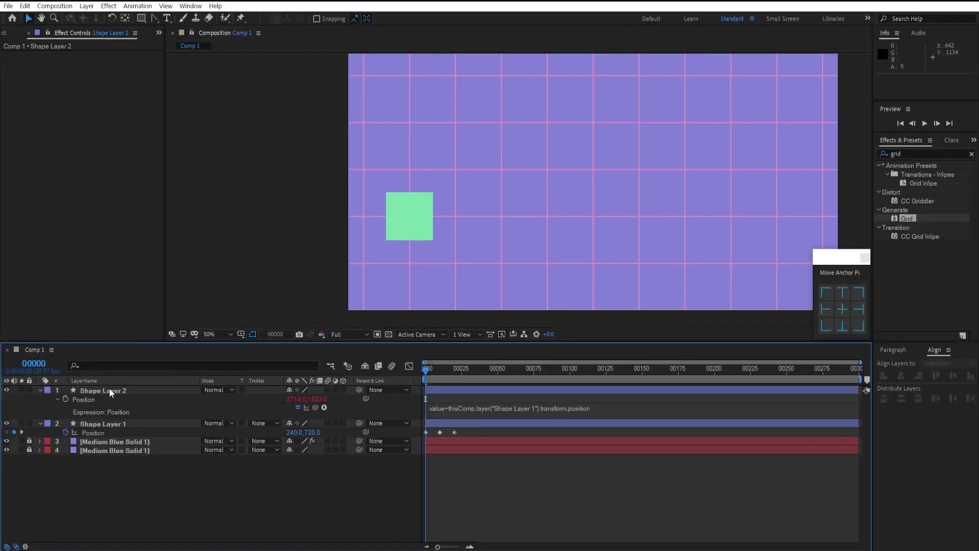
# Move Shape Layer 2's off-frame square onto the grid beside the original, at about 600, 721.5, and scrub through the linked motion.
pyautogui.click(109, 391)
pyautogui.press(',')
pyautogui.press(',')
pyautogui.press(',')
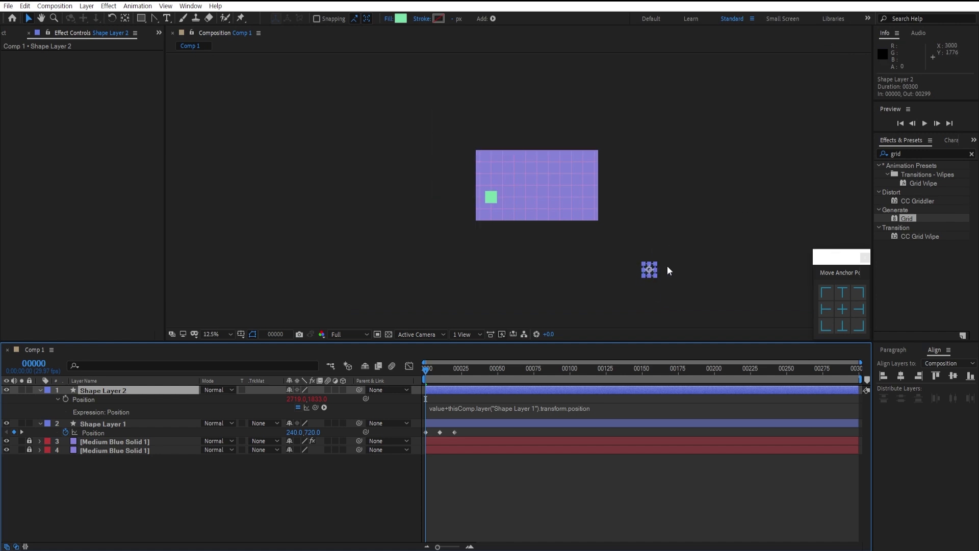
pyautogui.moveTo(650, 270); pyautogui.dragTo(501, 212)
pyautogui.press('.')
pyautogui.press('.')
pyautogui.press('.')
pyautogui.press('.')
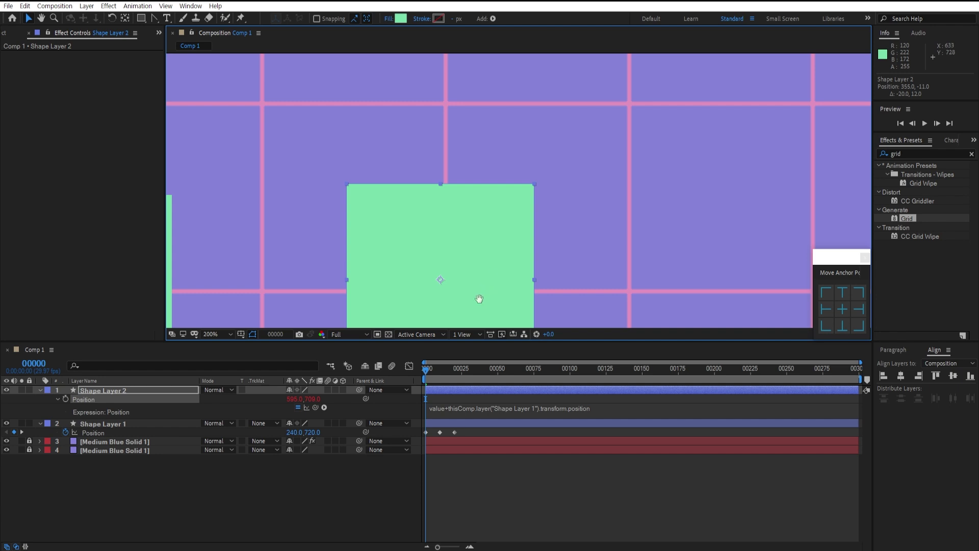
pyautogui.moveTo(479, 298); pyautogui.dragTo(496, 268)
pyautogui.press(',')
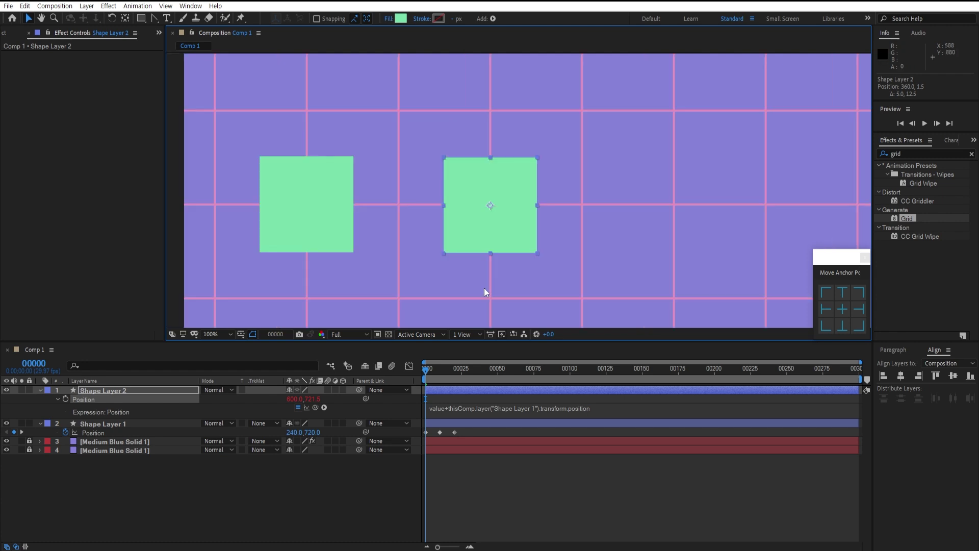
pyautogui.moveTo(428, 375)
pyautogui.mouseDown()
pyautogui.moveTo(474, 364)
pyautogui.moveTo(411, 366)
pyautogui.moveTo(444, 371)
pyautogui.moveTo(417, 376)
pyautogui.mouseUp()
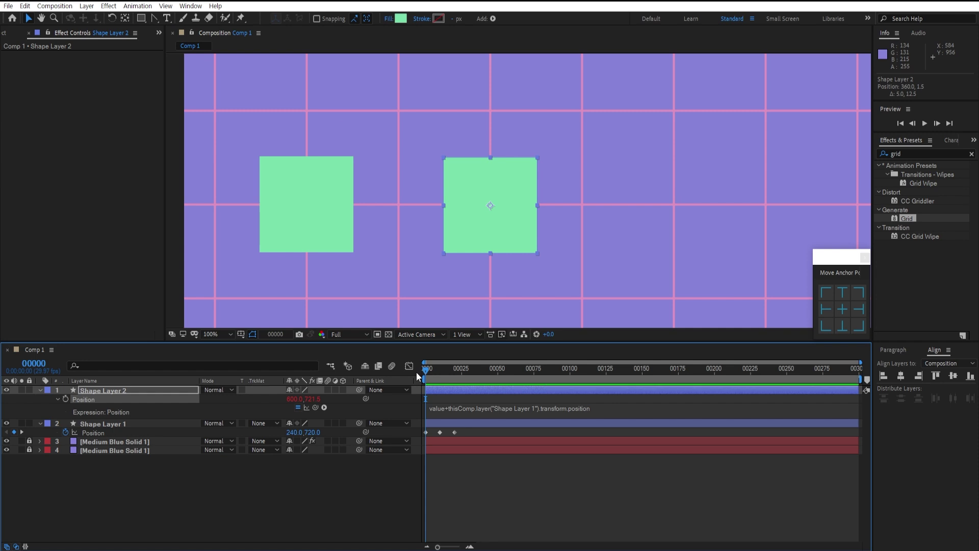
# Remove value+ from the start of Shape Layer 2's Position expression, leaving only the link to Shape Layer 1.
pyautogui.click(446, 411)
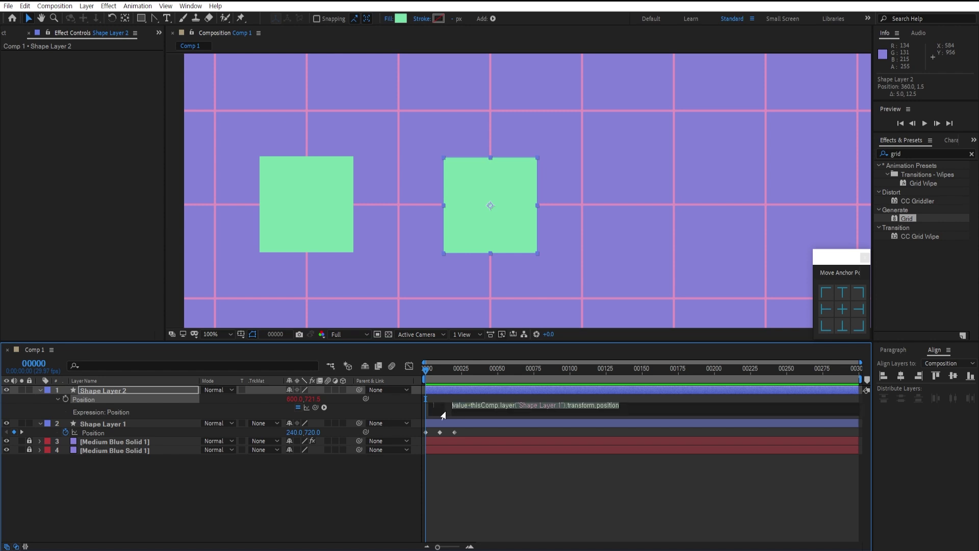
pyautogui.click(465, 407)
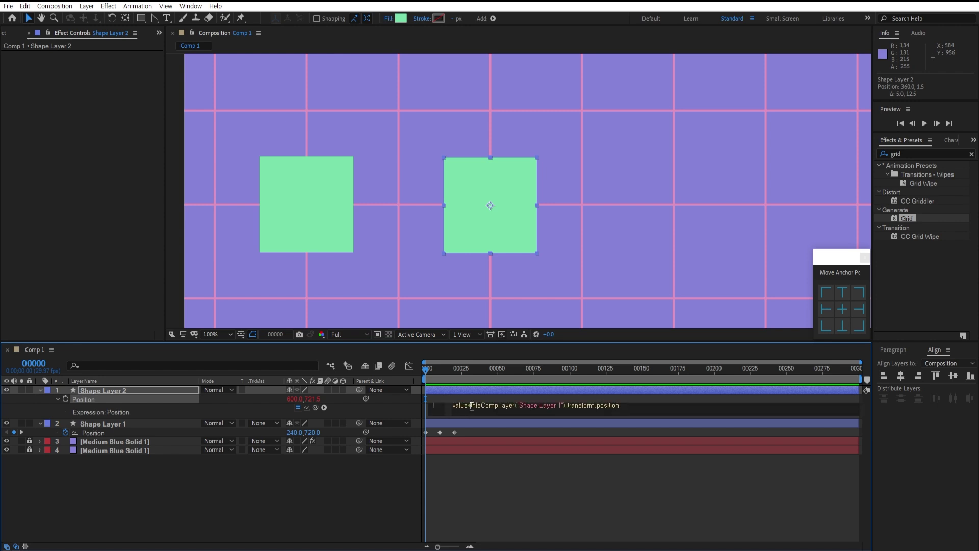
pyautogui.moveTo(471, 406); pyautogui.dragTo(427, 404)
pyautogui.click(662, 411)
pyautogui.press('BackSpace')
pyautogui.press('BackSpace')
pyautogui.press('BackSpace')
pyautogui.press('BackSpace')
pyautogui.press('BackSpace')
pyautogui.press('BackSpace')
pyautogui.press('BackSpace')
pyautogui.write('v')
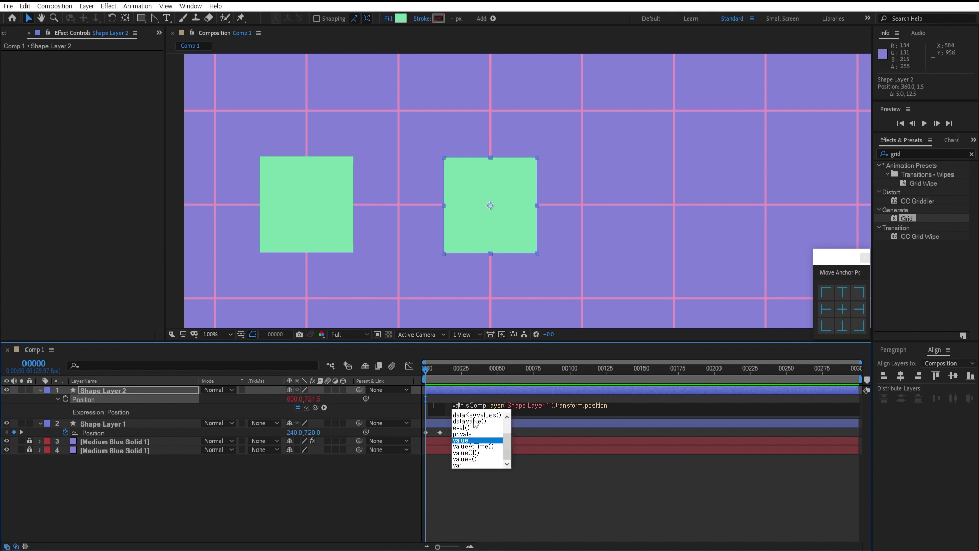
pyautogui.press('BackSpace')
pyautogui.click(383, 478)
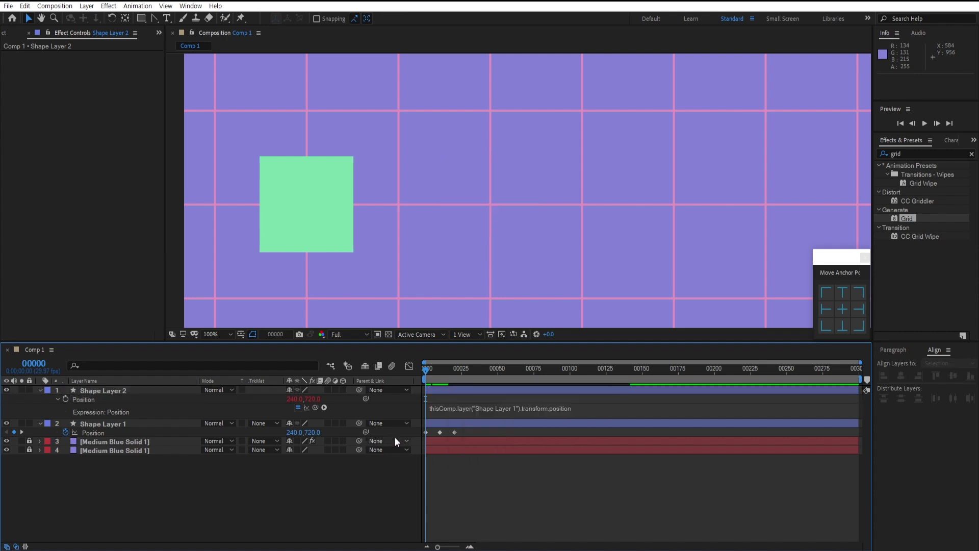
# Delete the whole Position expression from Shape Layer 2.
pyautogui.click(133, 393)
pyautogui.click(137, 423)
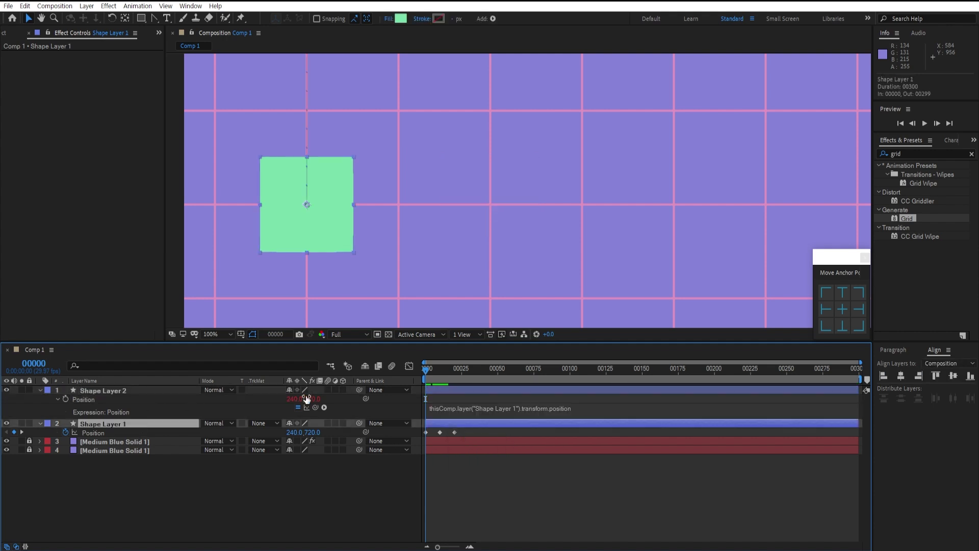
pyautogui.moveTo(359, 390)
pyautogui.mouseDown()
pyautogui.moveTo(154, 418)
pyautogui.moveTo(358, 390)
pyautogui.mouseUp()
pyautogui.click(576, 413)
pyautogui.press('BackSpace')
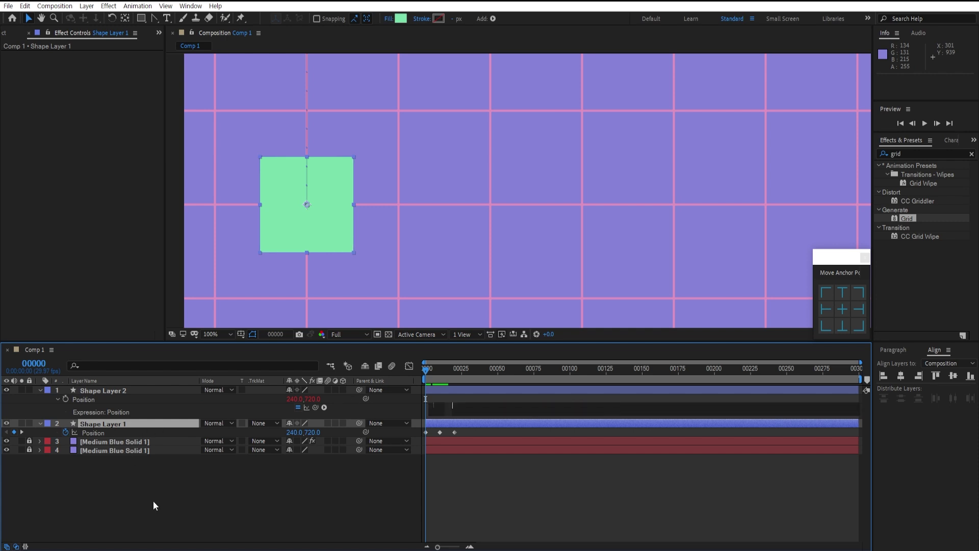
pyautogui.click(153, 500)
pyautogui.click(87, 380)
# Place Shape Layer 2's square on the grid to the right of the original and parent it to Shape Layer 1.
pyautogui.click(114, 389)
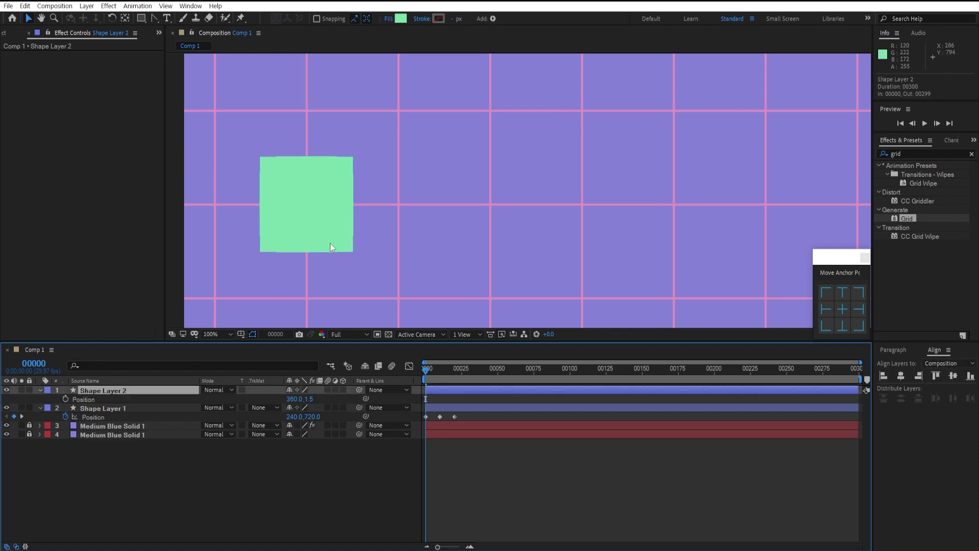
pyautogui.moveTo(330, 243); pyautogui.dragTo(446, 240)
pyautogui.hotkey('ctrl', 'z')
pyautogui.click(123, 390)
pyautogui.scroll(-2, 358, 259)
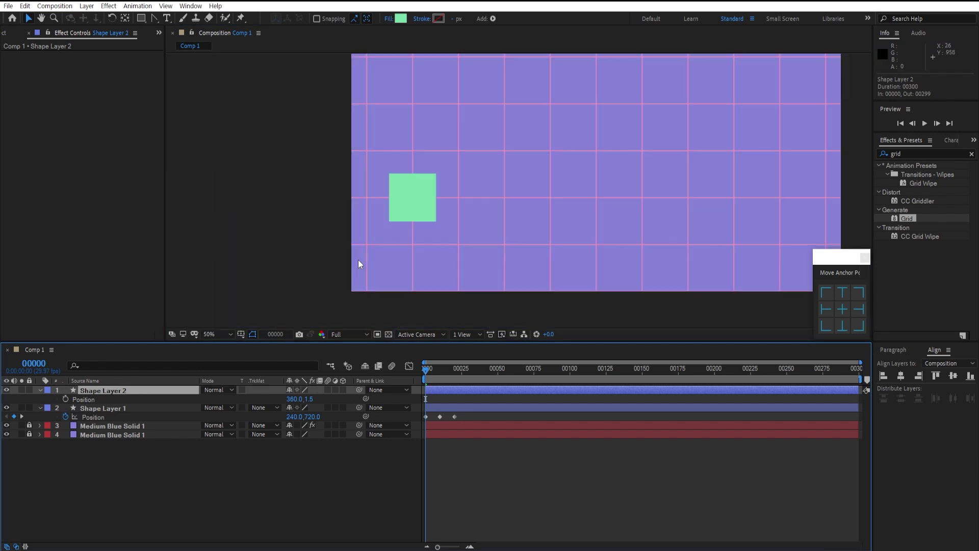
pyautogui.moveTo(488, 106); pyautogui.dragTo(518, 197)
pyautogui.moveTo(359, 389); pyautogui.dragTo(97, 406)
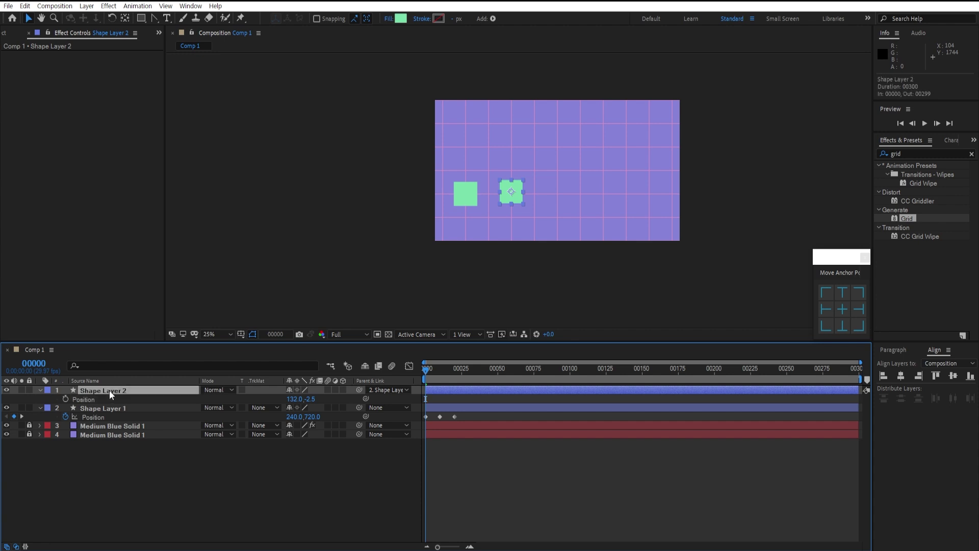
# Unparent Shape Layer 2 from Shape Layer 1 by setting its parent to None.
pyautogui.click(112, 408)
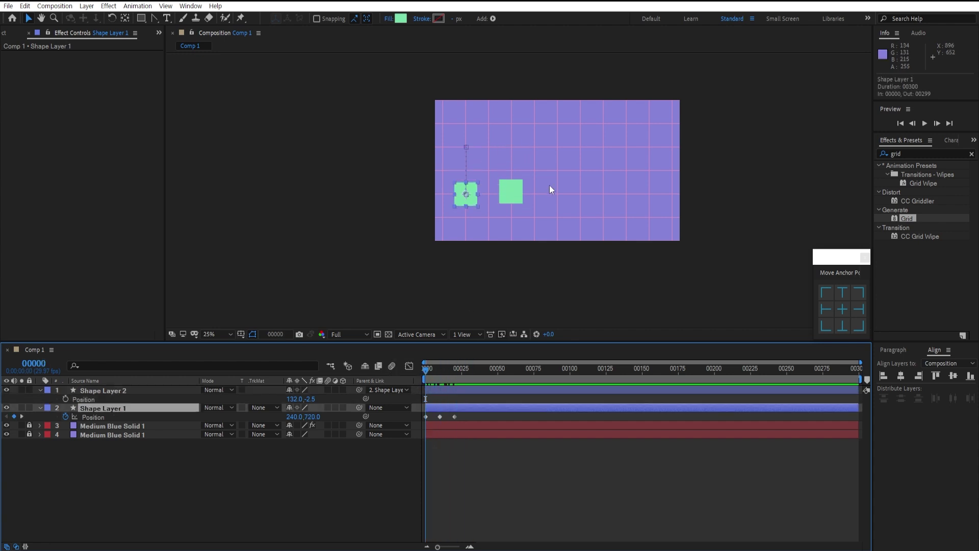
pyautogui.scroll(4, 512, 215)
pyautogui.click(124, 391)
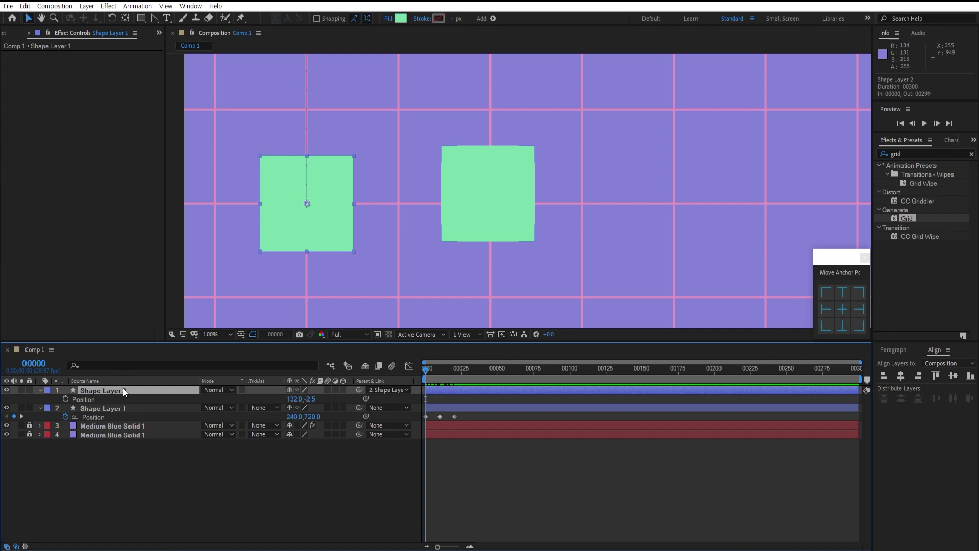
pyautogui.click(405, 391)
pyautogui.click(400, 404)
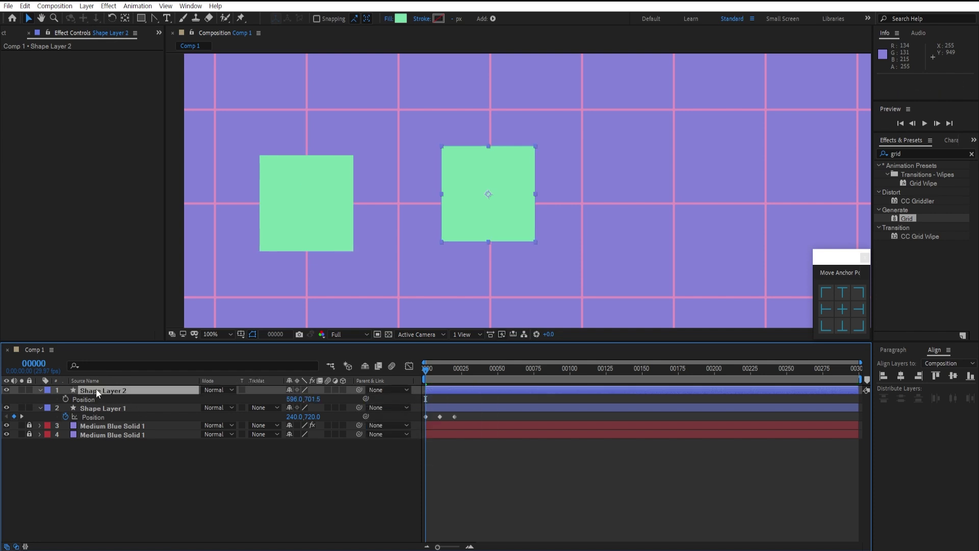
# Add a Position expression to Shape Layer 2 that links it directly to Shape Layer 1's Position.
pyautogui.click(89, 416)
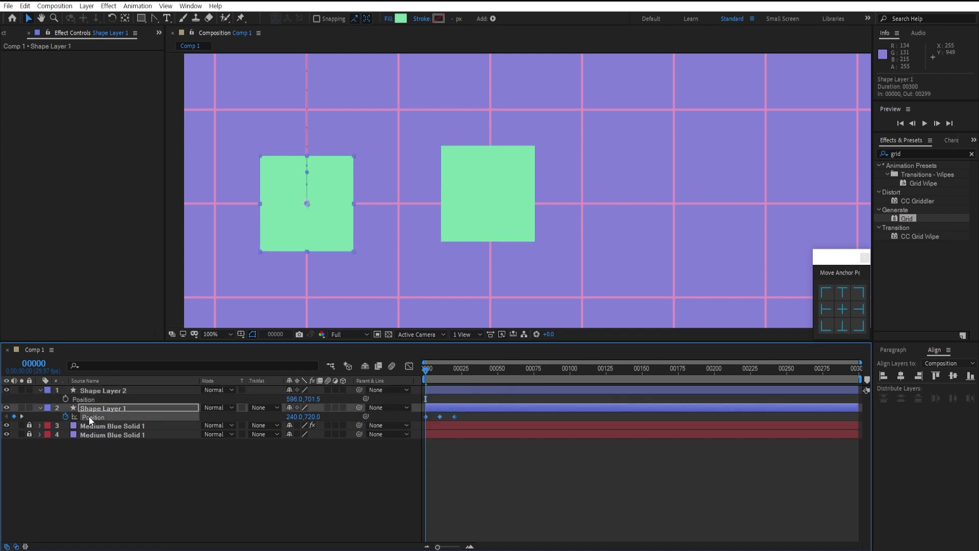
pyautogui.keyDown('alt'); pyautogui.click(65, 398); pyautogui.keyUp('alt')
pyautogui.moveTo(315, 407); pyautogui.dragTo(135, 432)
pyautogui.click(148, 458)
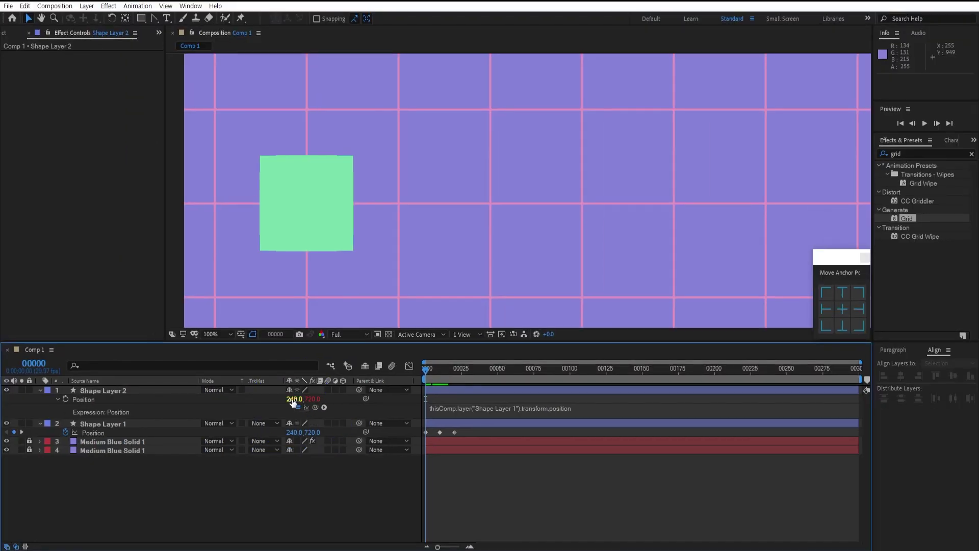
# Try to move Shape Layer 2's linked square away from the original by its Position value and on the canvas.
pyautogui.moveTo(292, 400); pyautogui.dragTo(342, 409)
pyautogui.moveTo(317, 228); pyautogui.dragTo(631, 242)
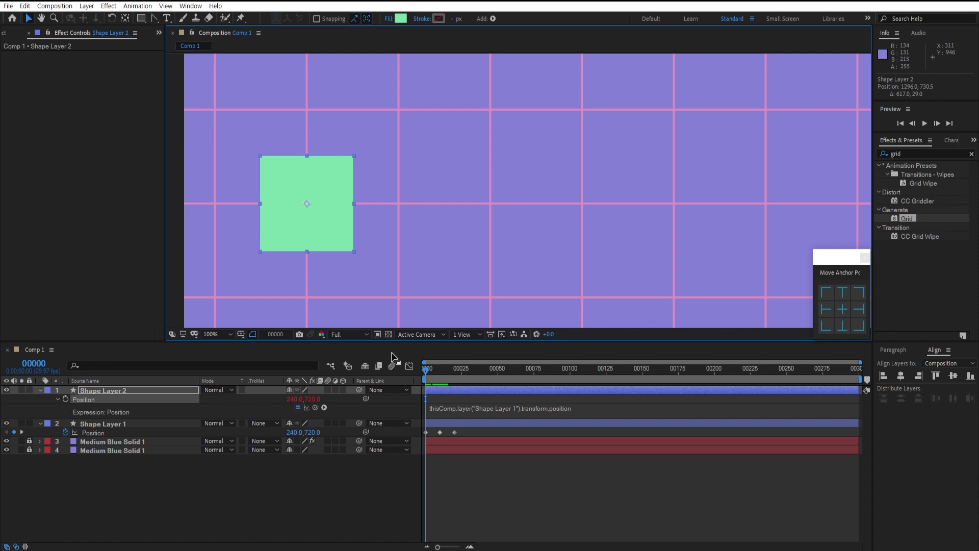
pyautogui.click(437, 411)
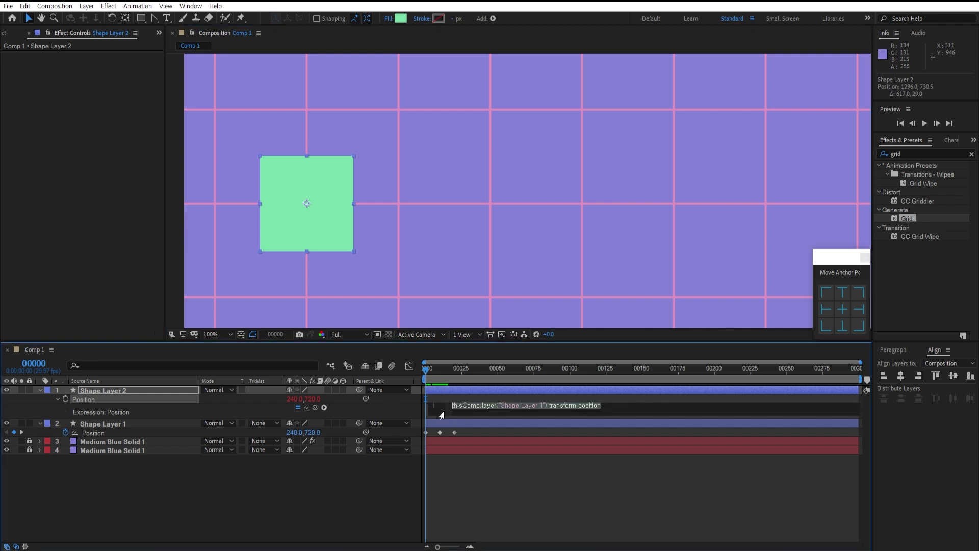
pyautogui.moveTo(468, 432); pyautogui.dragTo(412, 436)
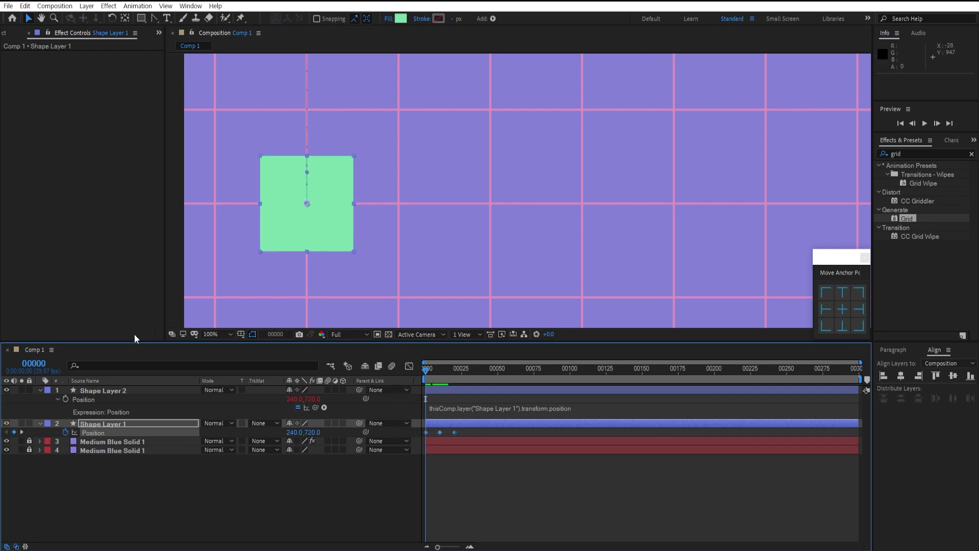
# Insert value+ at the start of Shape Layer 2's Position expression, before the link to Shape Layer 1.
pyautogui.click(136, 390)
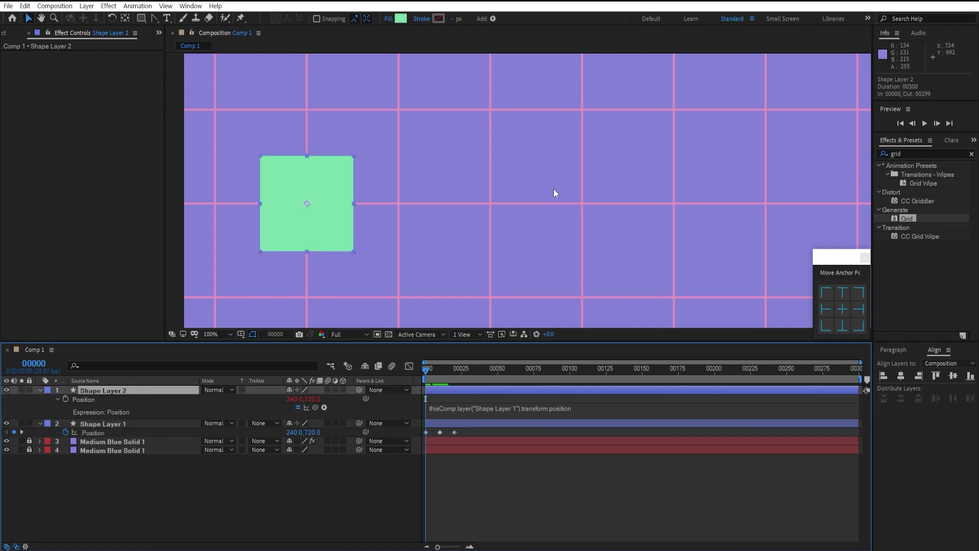
pyautogui.click(448, 408)
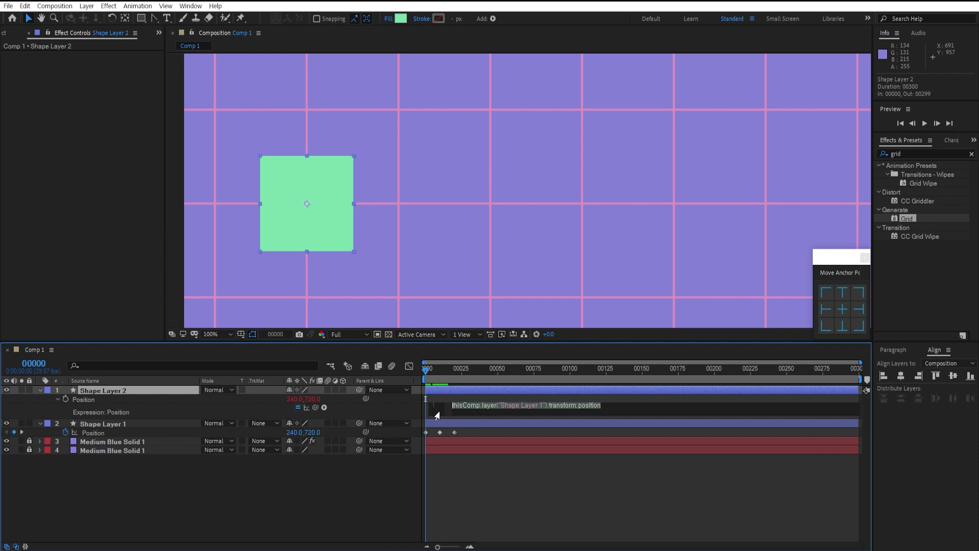
pyautogui.click(453, 405)
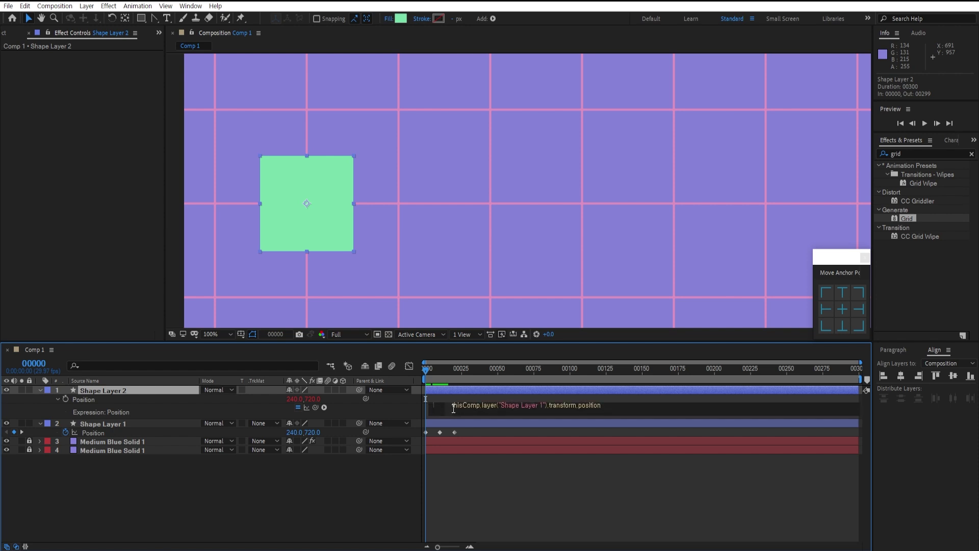
pyautogui.write('v')
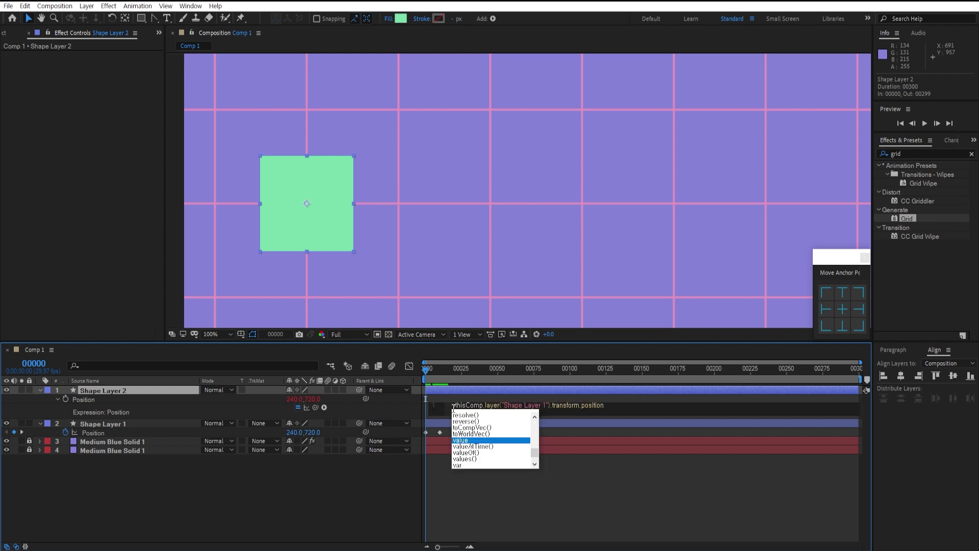
pyautogui.press('Down')
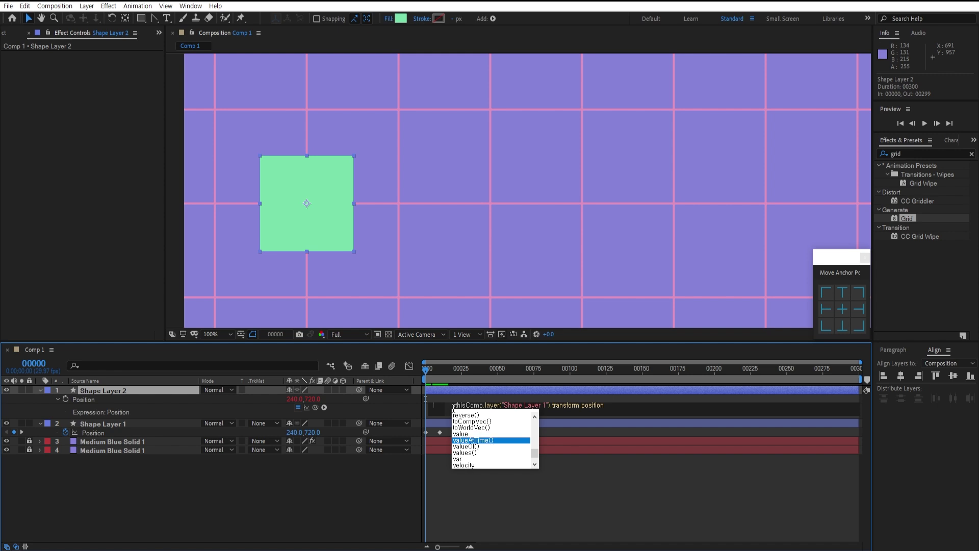
pyautogui.press('Up')
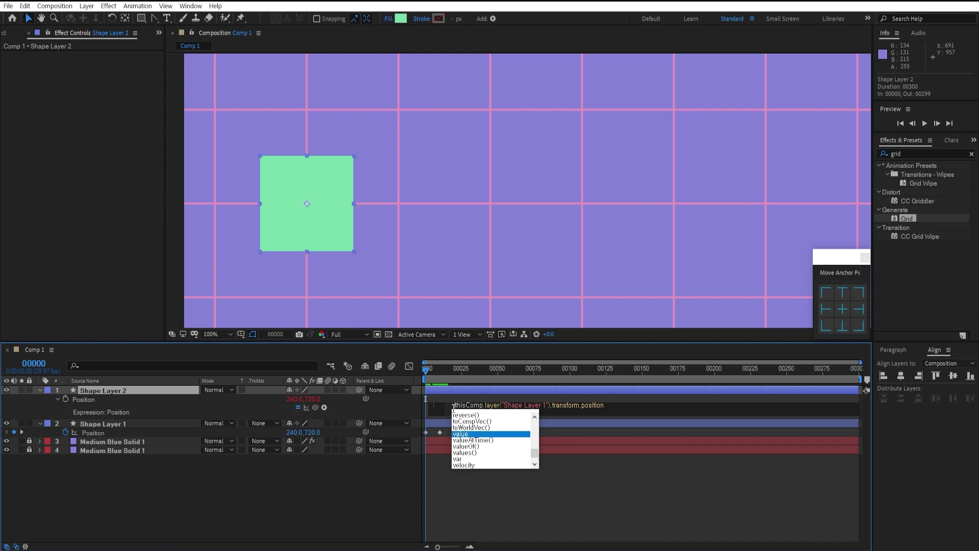
pyautogui.press('Return')
pyautogui.write('+')
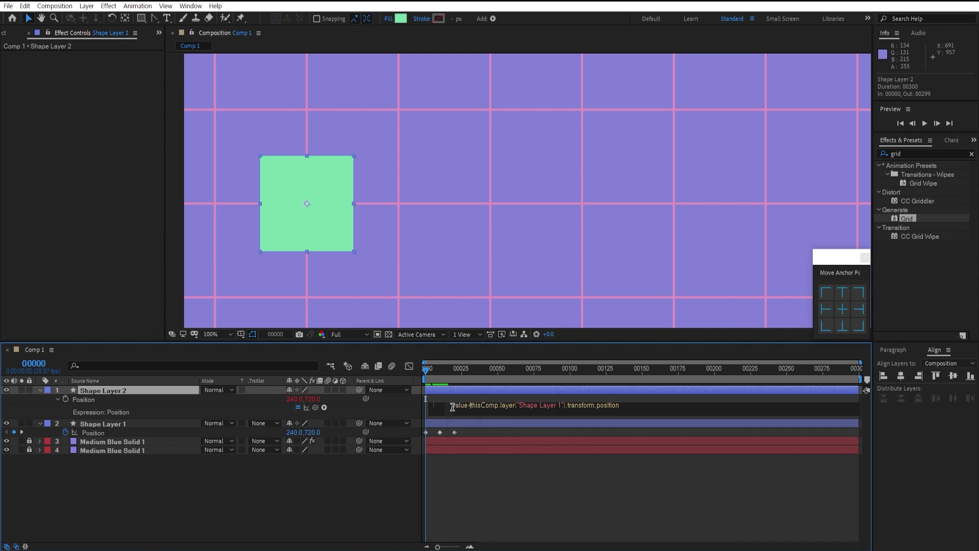
pyautogui.click(274, 494)
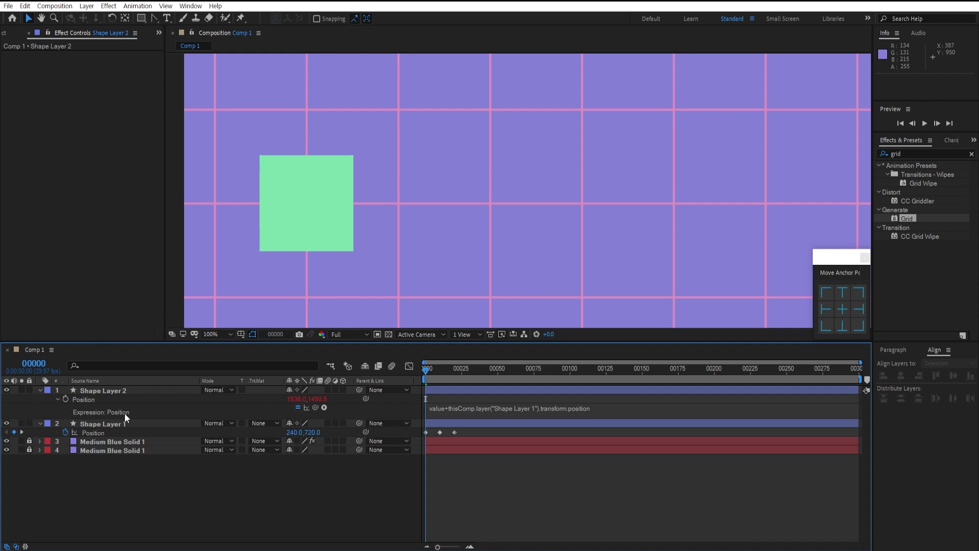
# Bring Shape Layer 2's off-frame square onto the grid beside the original, with a position offset of about 358, -0.5.
pyautogui.click(149, 389)
pyautogui.scroll(-4, 532, 199)
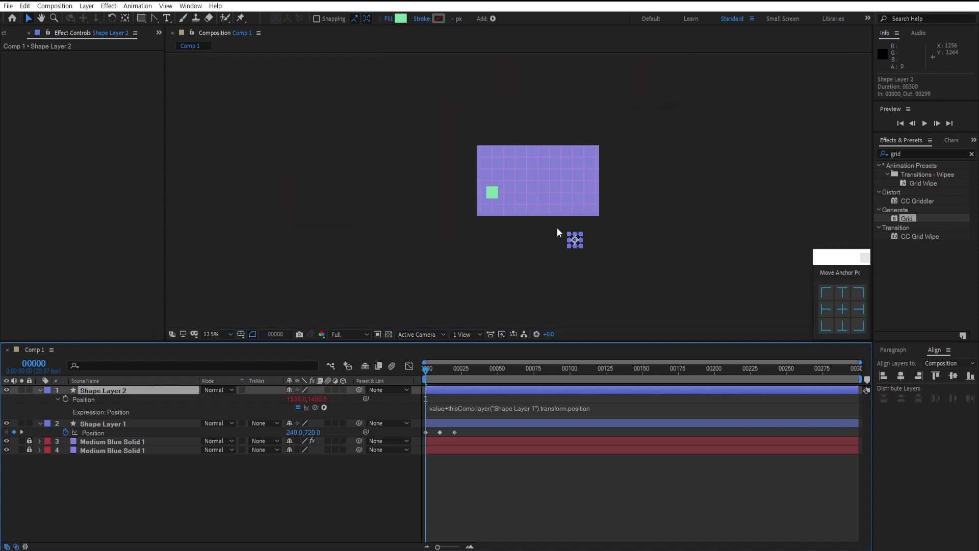
pyautogui.moveTo(629, 288); pyautogui.dragTo(507, 218)
pyautogui.scroll(4, 507, 200)
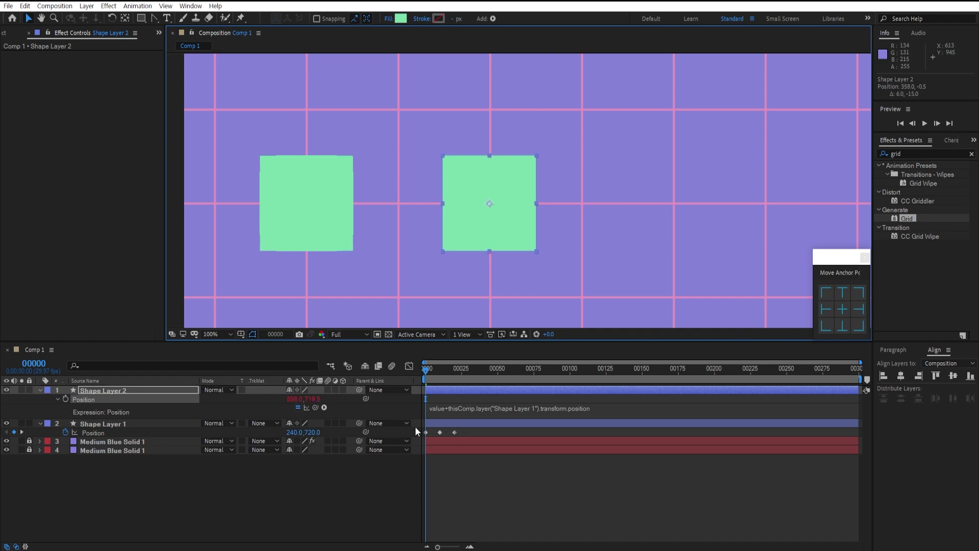
# Scrub through the opening frames to compare the motion of the original and linked squares.
pyautogui.moveTo(425, 371)
pyautogui.mouseDown()
pyautogui.moveTo(473, 372)
pyautogui.moveTo(419, 377)
pyautogui.mouseUp()
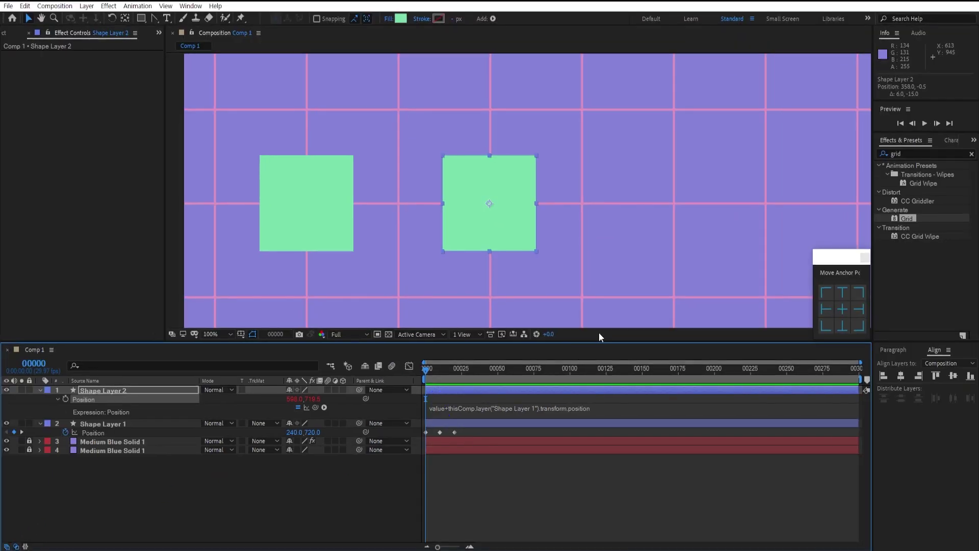
pyautogui.moveTo(415, 295); pyautogui.dragTo(440, 313)
pyautogui.moveTo(438, 387); pyautogui.dragTo(471, 388)
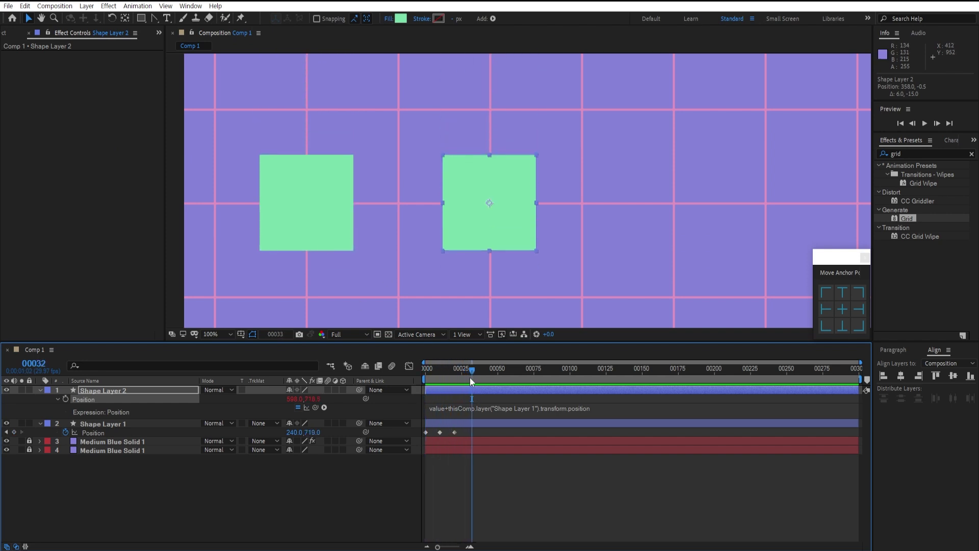
pyautogui.moveTo(470, 374); pyautogui.dragTo(455, 377)
# Repeat Shape Layer 1's motion by pasting its last two Position keyframes at frame 30, and scrub through the result.
pyautogui.press('End')
pyautogui.hotkey('shift', 'pagedown')
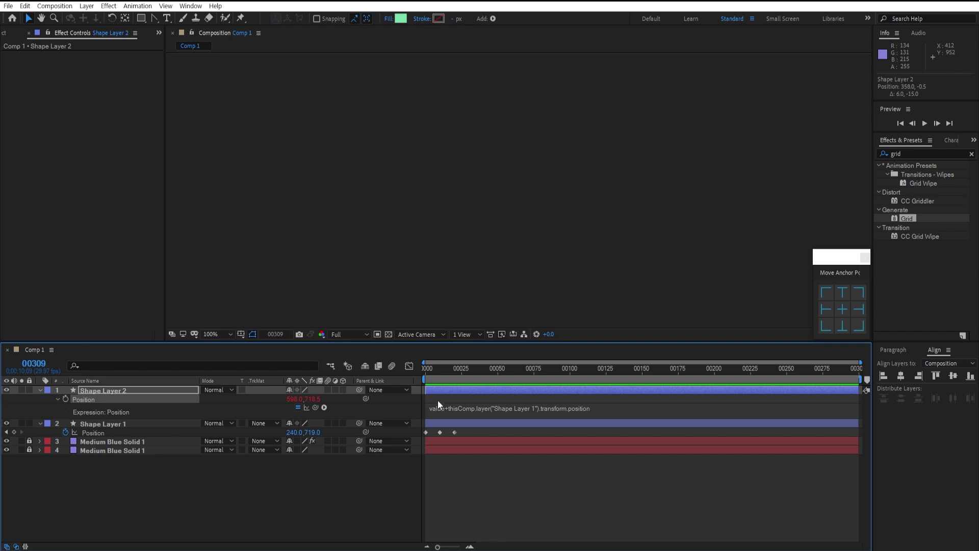
pyautogui.press('Home')
pyautogui.hotkey('shift', 'pagedown')
pyautogui.hotkey('shift', 'pagedown')
pyautogui.hotkey('shift', 'pagedown')
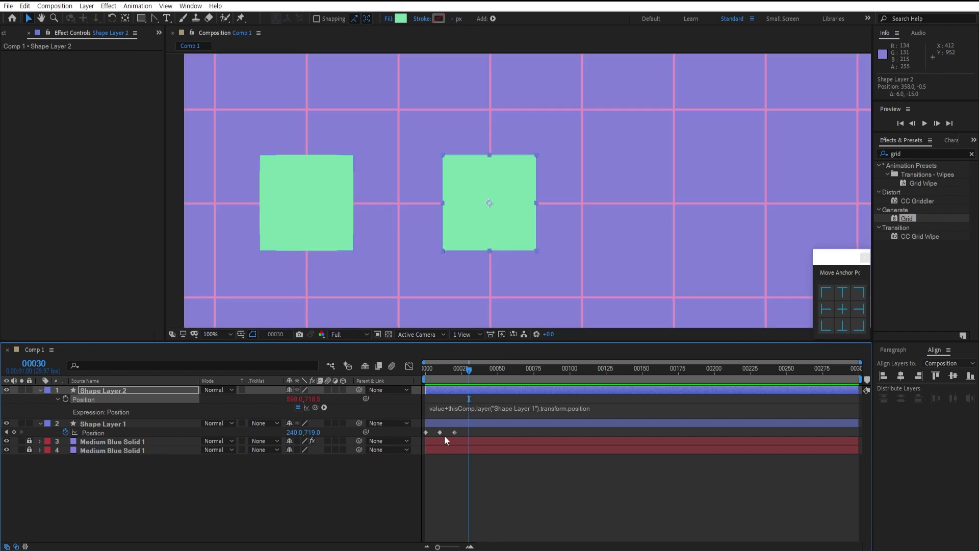
pyautogui.click(460, 430)
pyautogui.hotkey('ctrl', 'v')
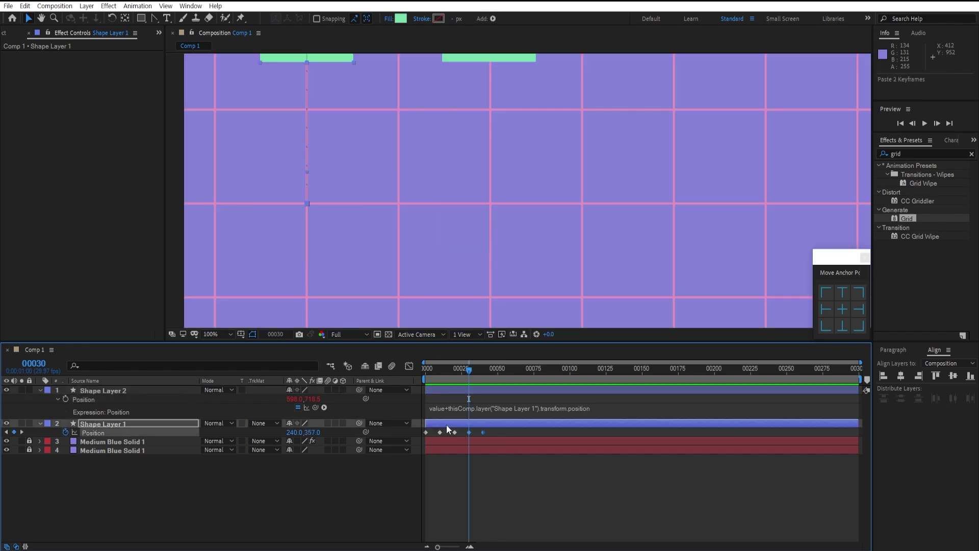
pyautogui.moveTo(474, 369); pyautogui.dragTo(463, 399)
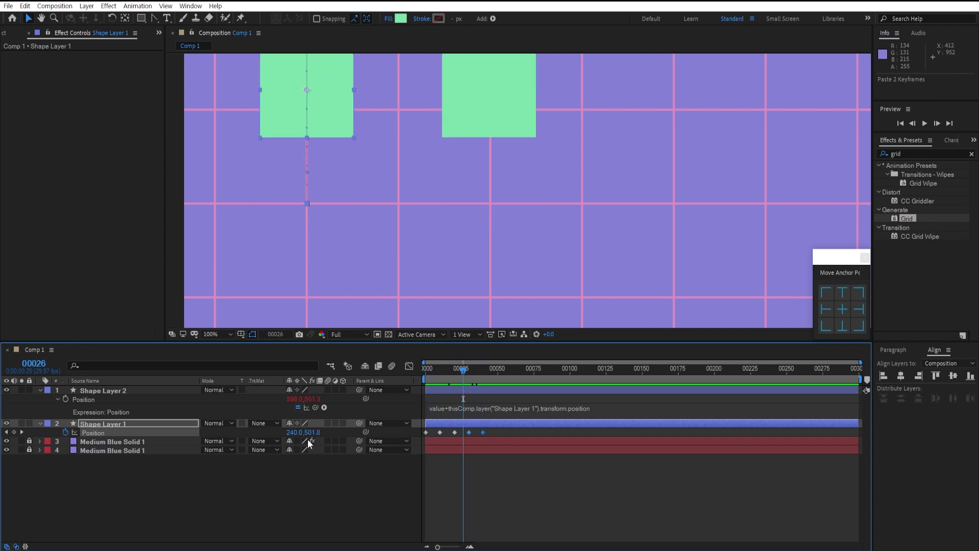
# Move Shape Layer 2's square at frame 26 to about 821, 573.3 and undo the move.
pyautogui.click(156, 427)
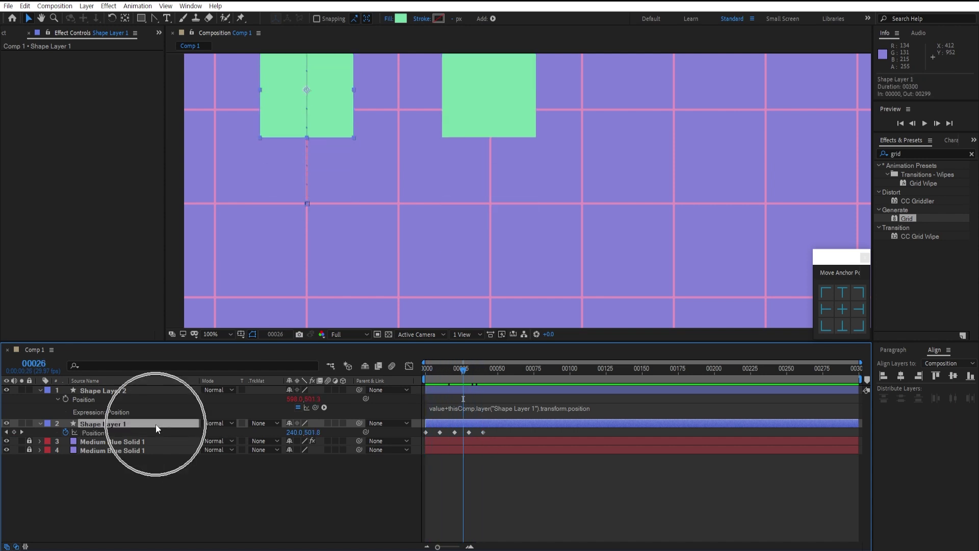
pyautogui.click(151, 388)
pyautogui.moveTo(509, 107); pyautogui.dragTo(623, 146)
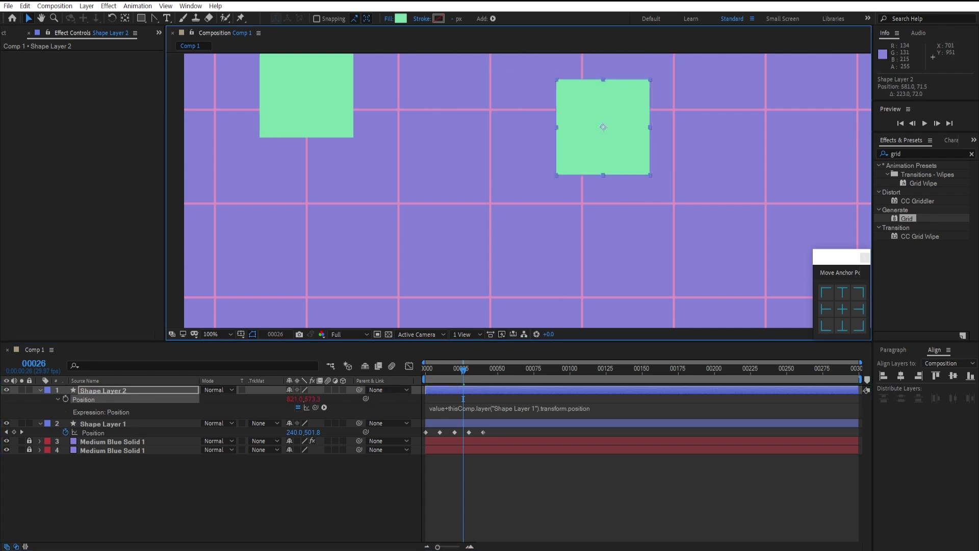
pyautogui.hotkey('ctrl', 'z')
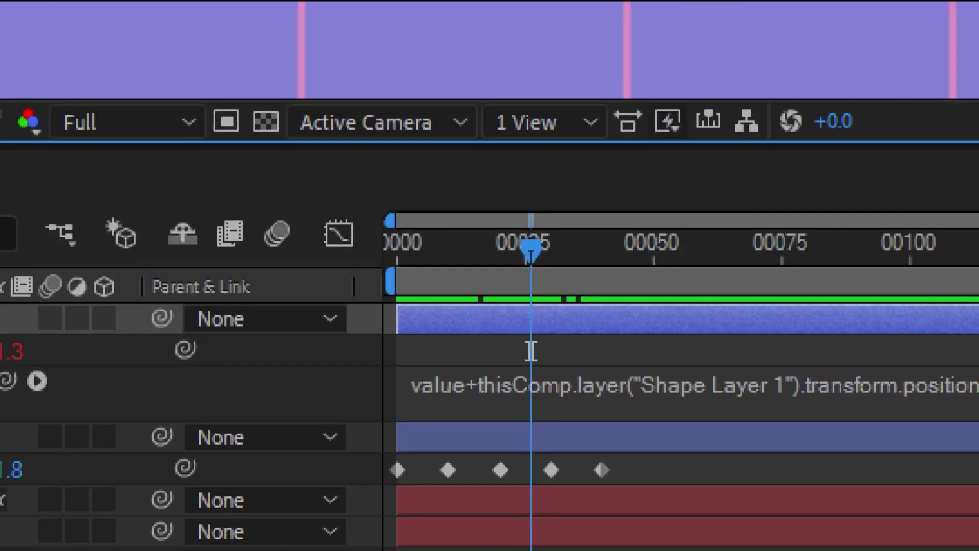
# At frame 40, duplicate Shape Layer 2 and place the copy about two grid cells to its right, level with the other squares.
pyautogui.click(446, 423)
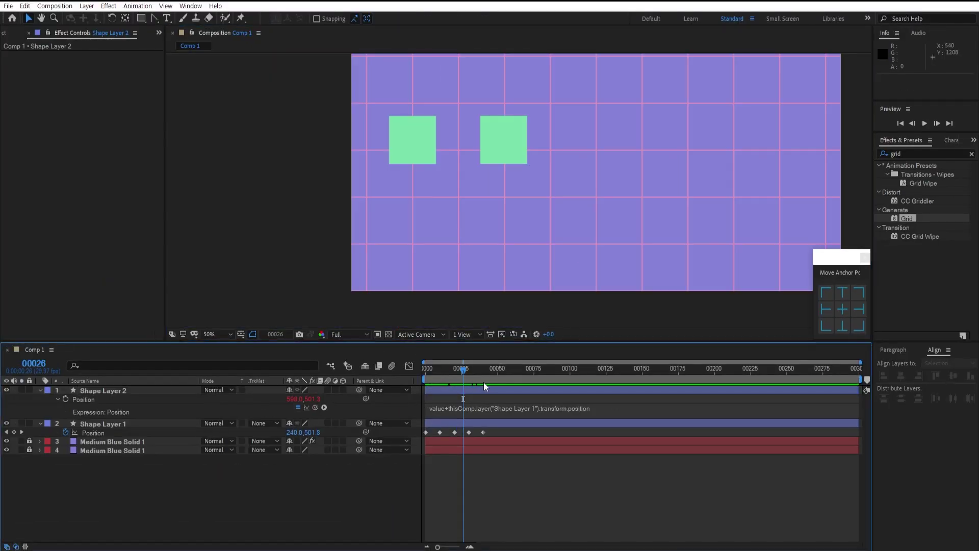
pyautogui.moveTo(463, 371); pyautogui.dragTo(479, 386)
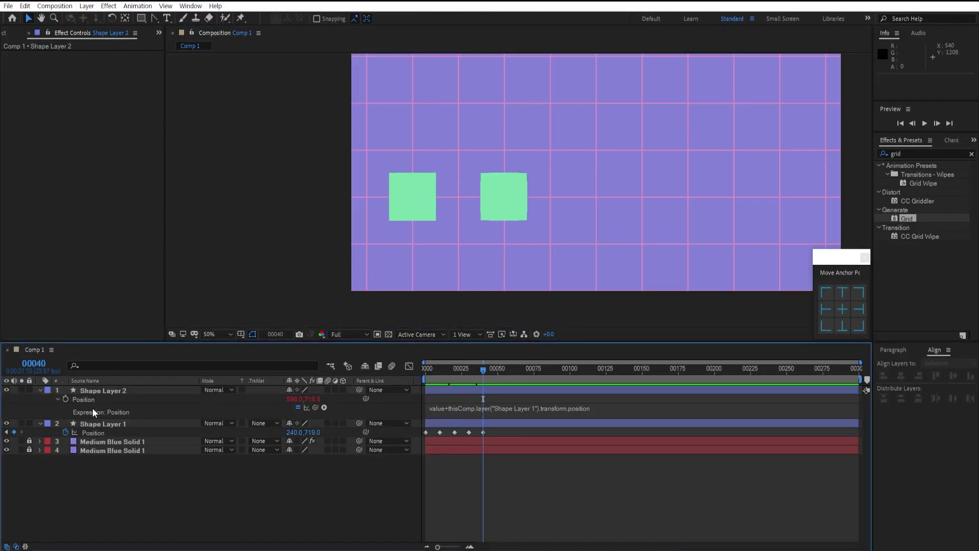
pyautogui.click(106, 388)
pyautogui.click(145, 506)
pyautogui.click(93, 390)
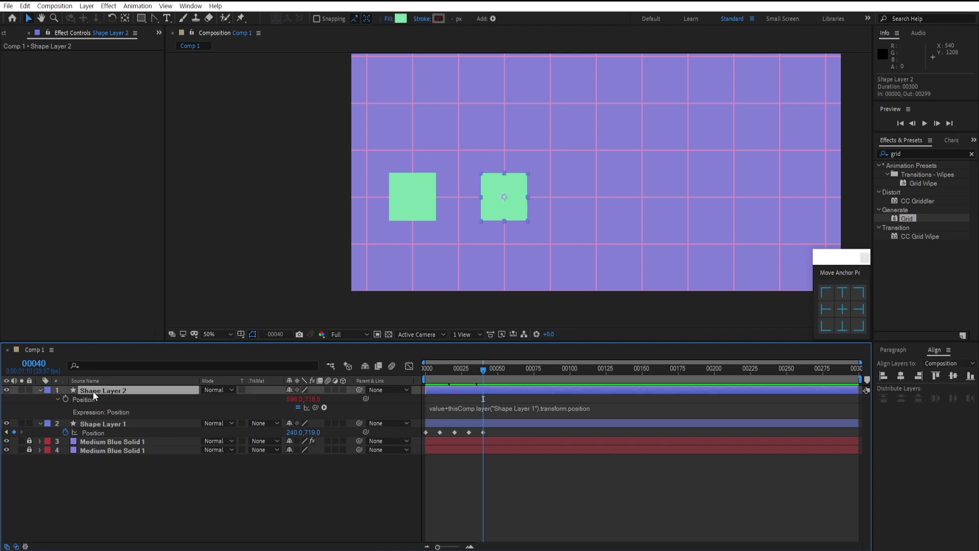
pyautogui.hotkey('ctrl', 'd')
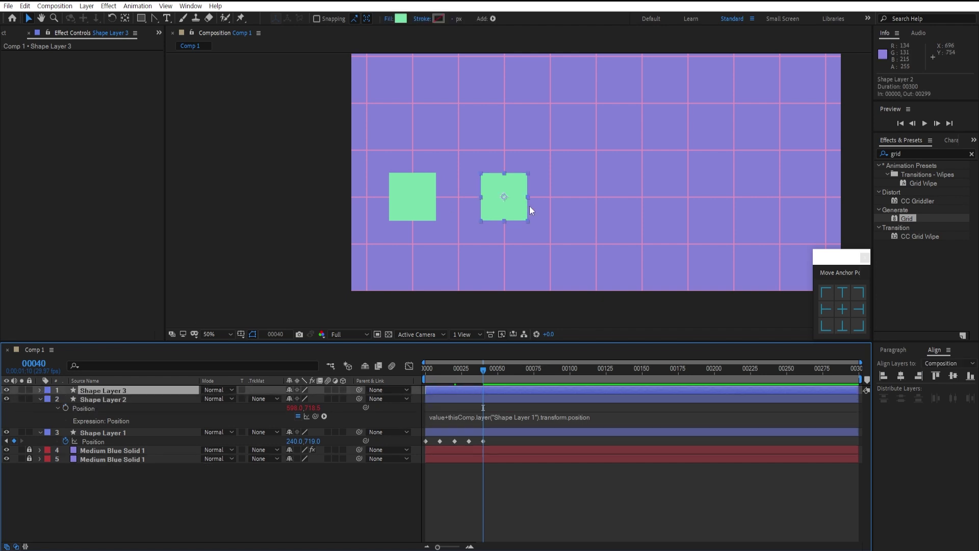
pyautogui.moveTo(501, 217); pyautogui.dragTo(591, 214)
pyautogui.click(126, 390)
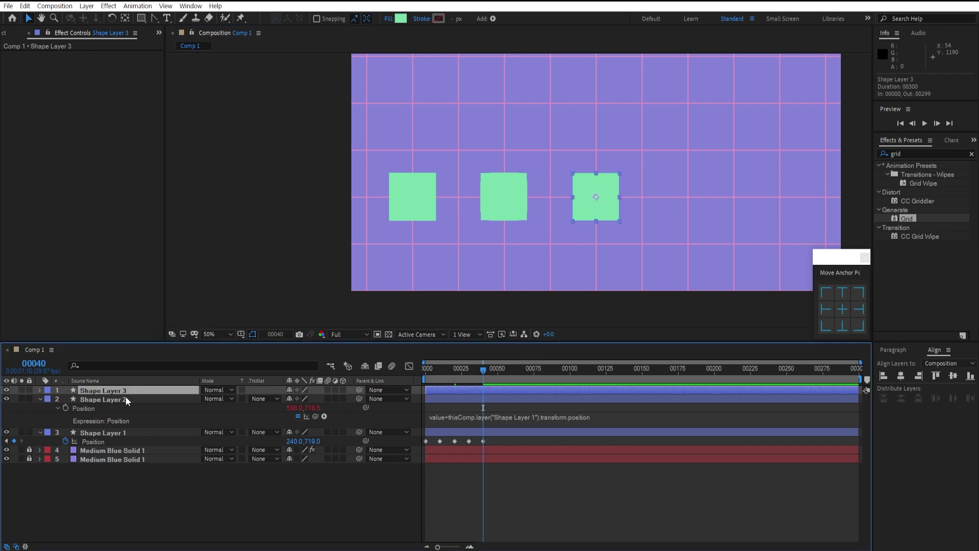
pyautogui.click(96, 481)
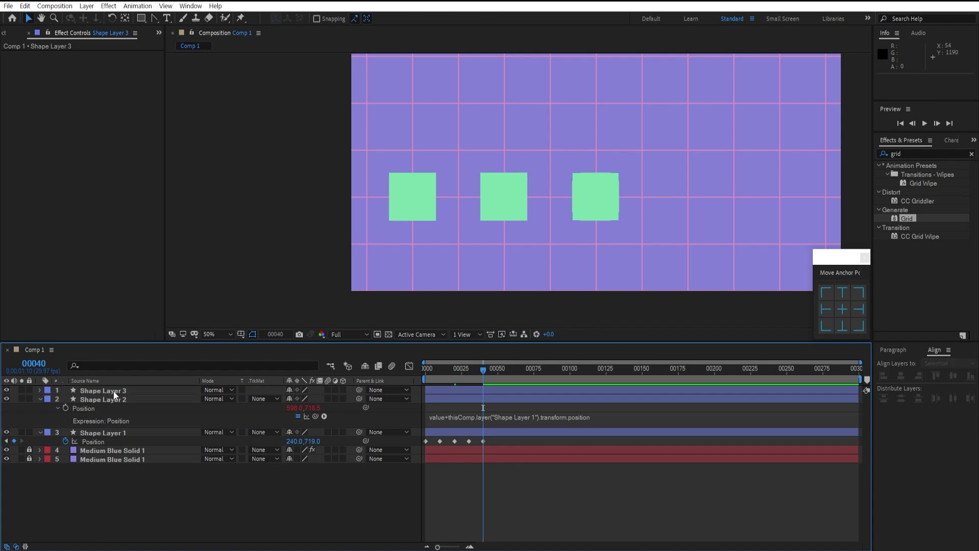
# Reveal Shape Layer 3's modified properties to examine its Position expression, and collapse them again.
pyautogui.click(113, 390)
pyautogui.press('u')
pyautogui.press('u')
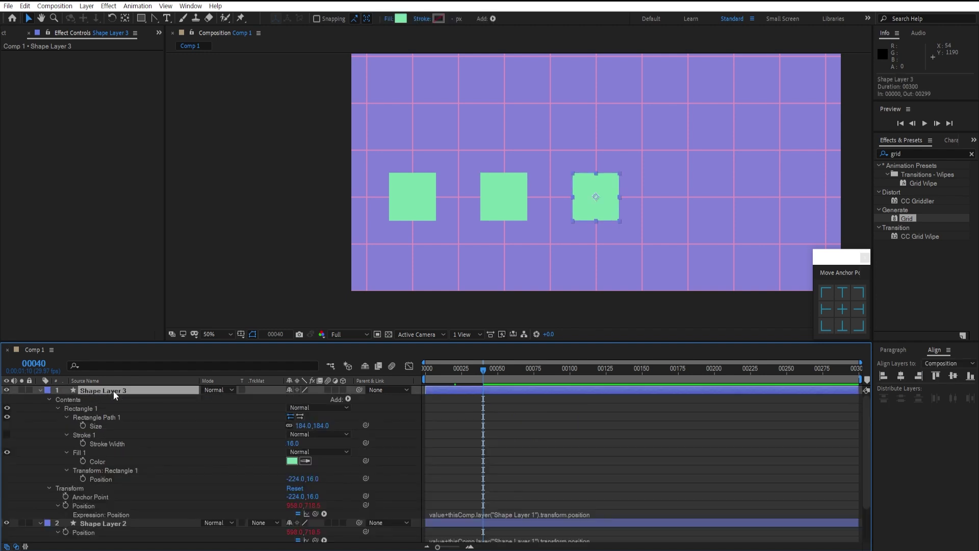
pyautogui.press('u')
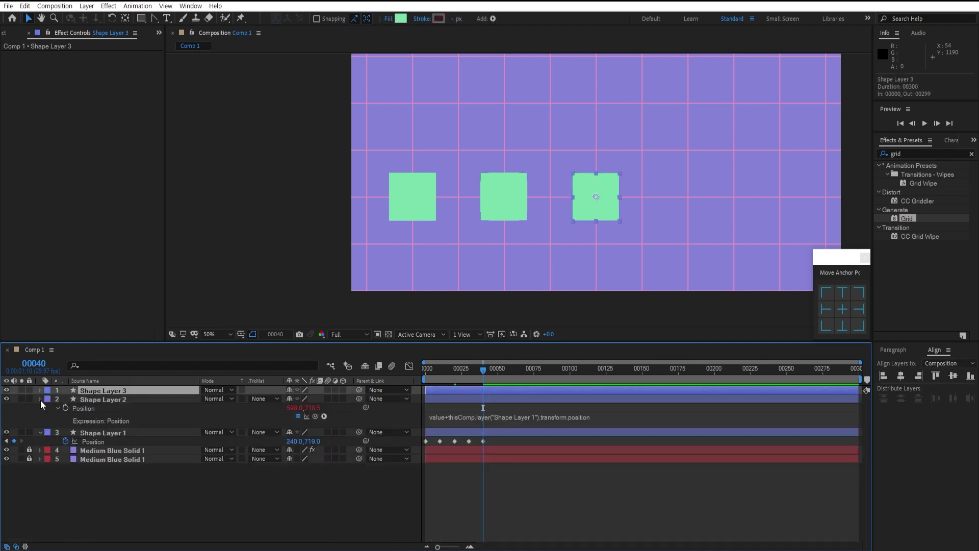
# Reveal the modified properties of Shape Layer 1 and Shape Layer 2 to examine them, and collapse both again.
pyautogui.click(41, 400)
pyautogui.click(106, 408)
pyautogui.press('u')
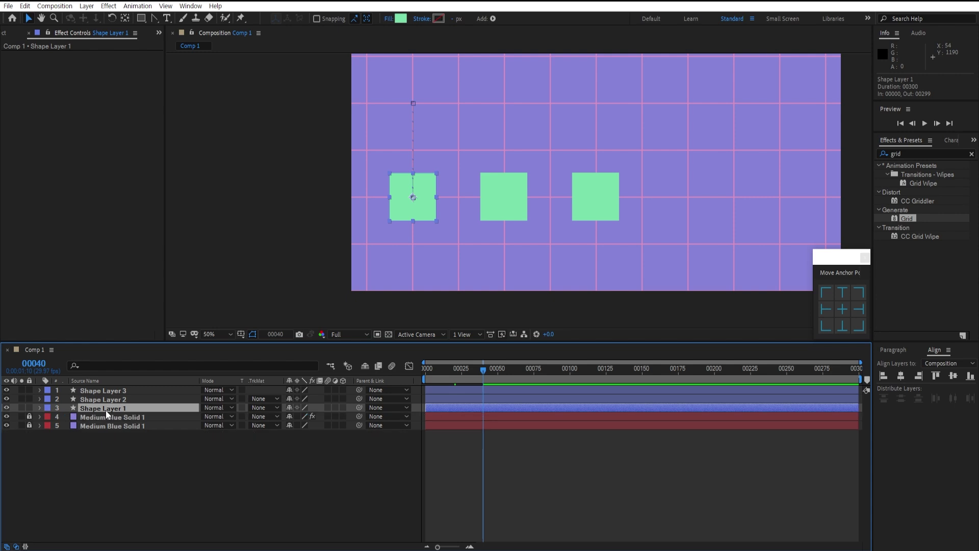
pyautogui.press('u')
pyautogui.press('u')
pyautogui.press('u')
pyautogui.press('u')
pyautogui.press('u')
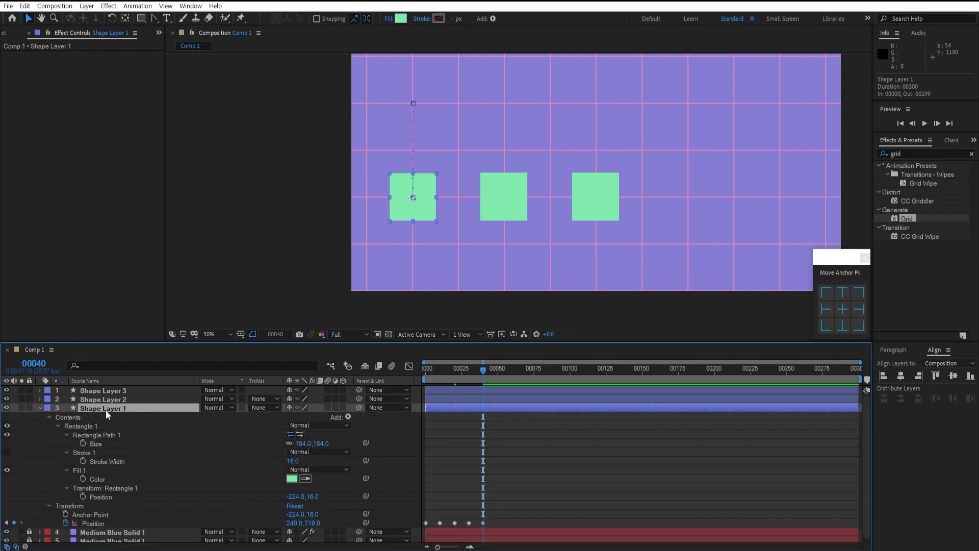
pyautogui.press('u')
pyautogui.click(104, 400)
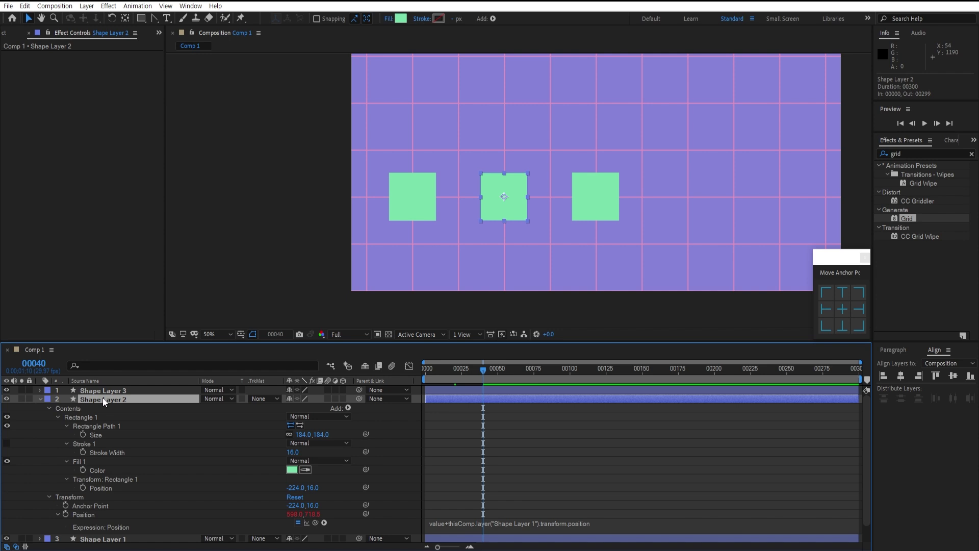
pyautogui.press('u')
# Delete the Position expression from Shape Layer 3.
pyautogui.click(103, 391)
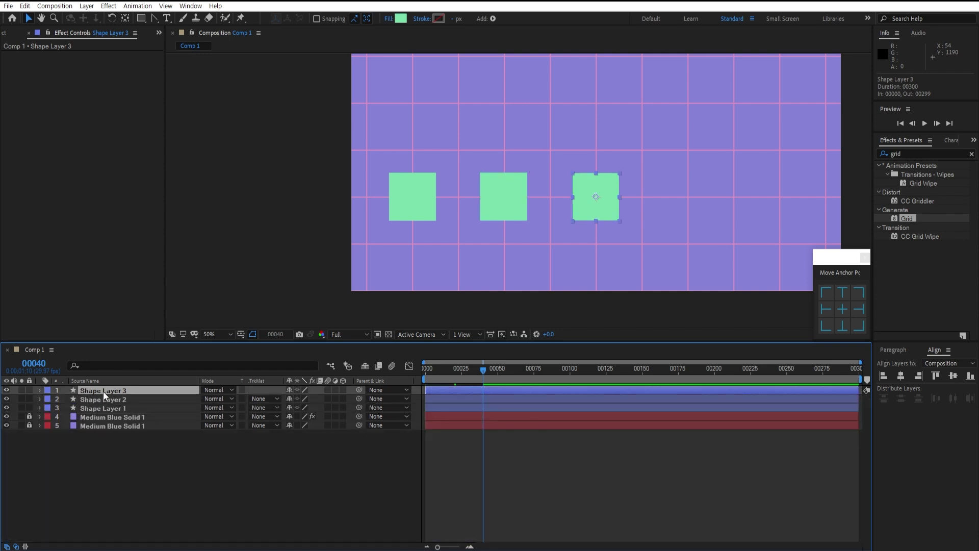
pyautogui.press('u')
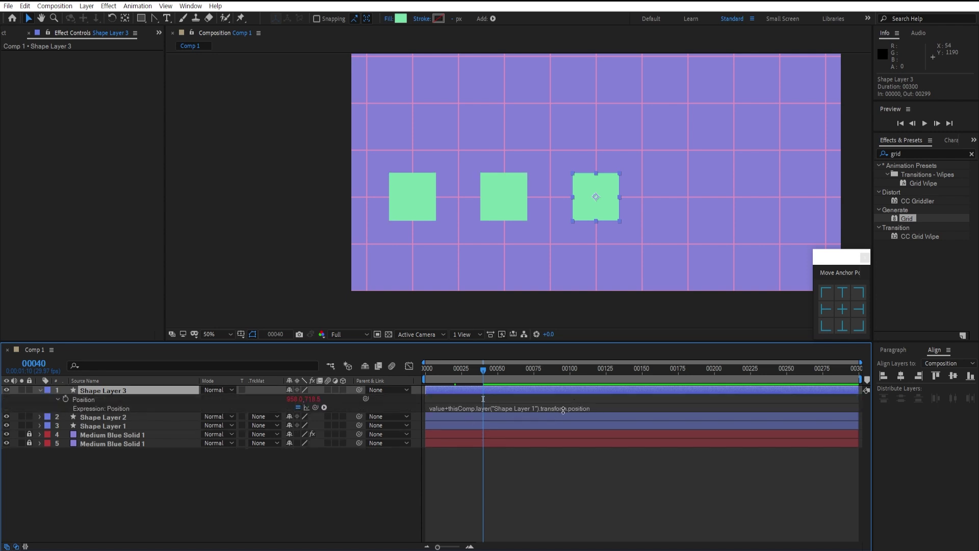
pyautogui.click(592, 408)
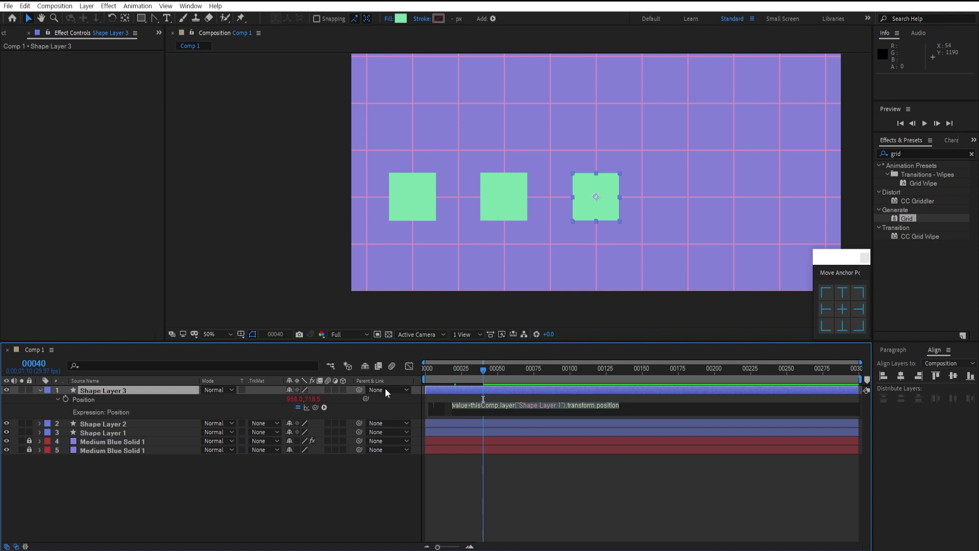
pyautogui.press('BackSpace')
pyautogui.click(310, 493)
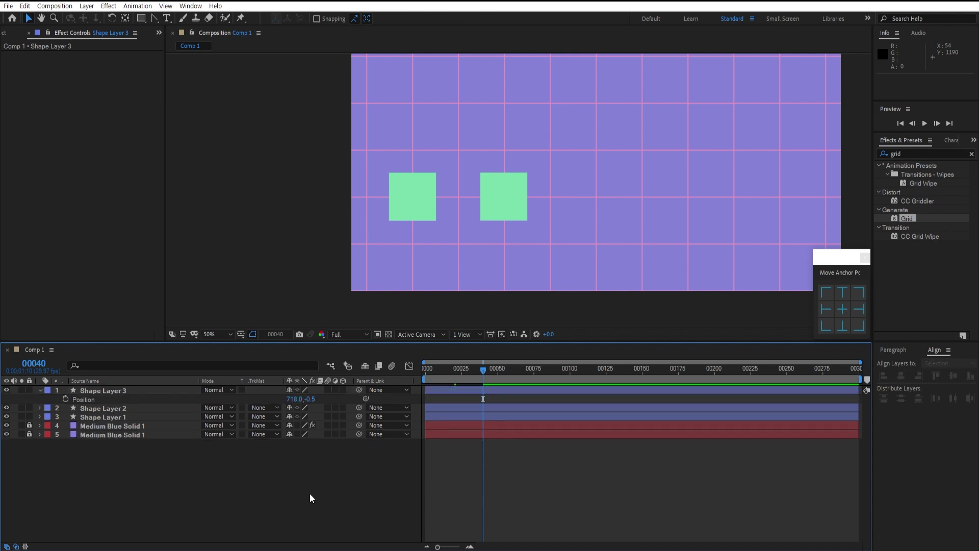
# Move Shape Layer 3's square to 958, 720.5, two grid cells right of Shape Layer 2 and level with the row.
pyautogui.click(123, 391)
pyautogui.scroll(-2, 491, 250)
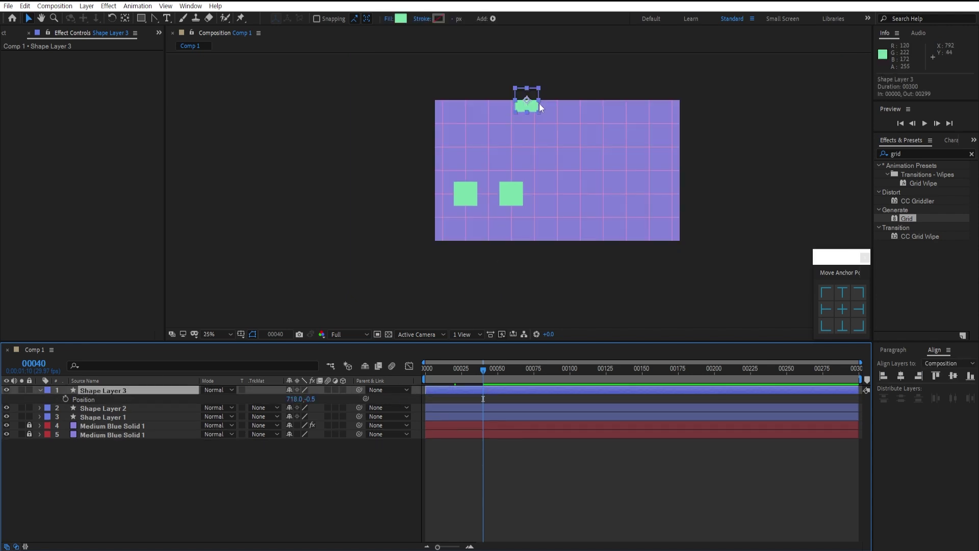
pyautogui.moveTo(532, 109); pyautogui.dragTo(555, 207)
pyautogui.scroll(4, 554, 207)
pyautogui.moveTo(644, 210); pyautogui.dragTo(653, 216)
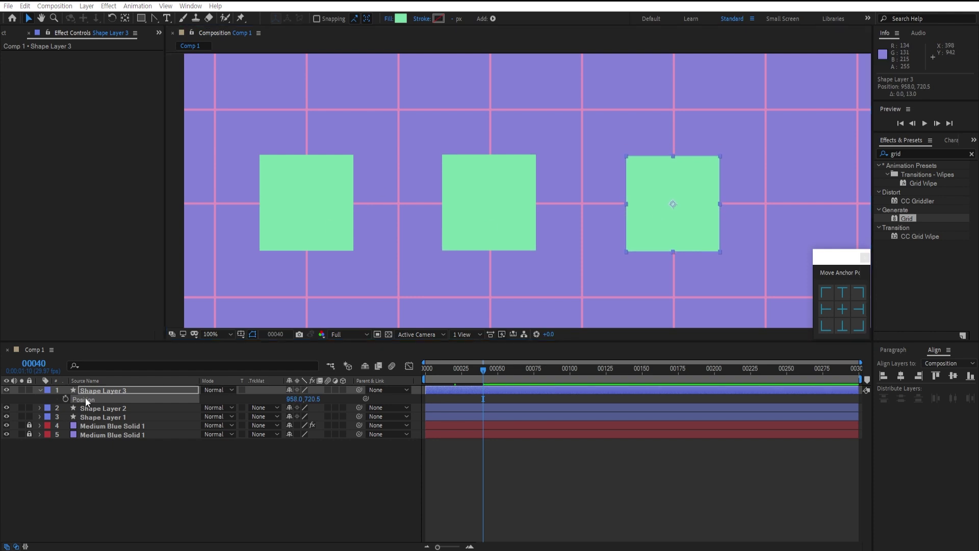
# Start Scale keyframing on Shape Layer 3 at 100% and place that keyframe at frame 0.
pyautogui.click(109, 390)
pyautogui.press('s')
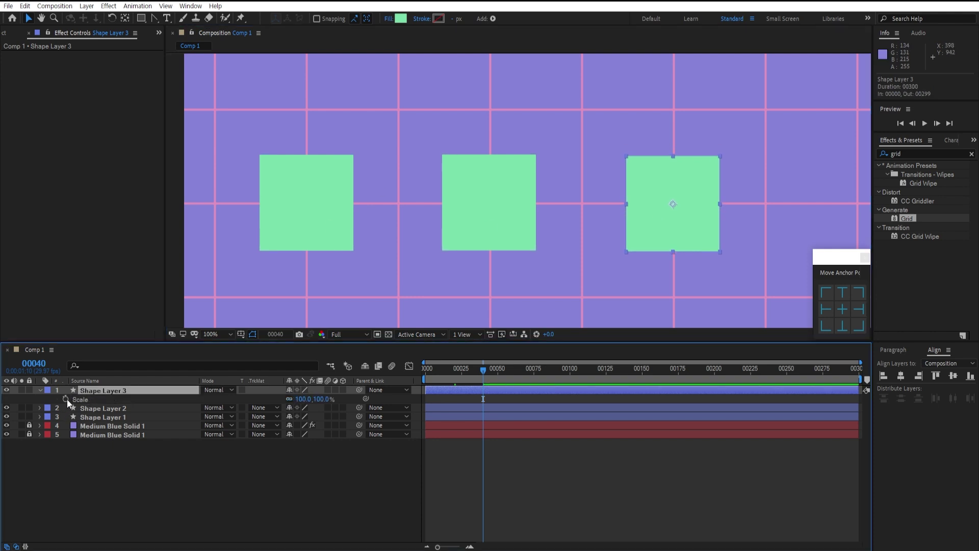
pyautogui.click(66, 399)
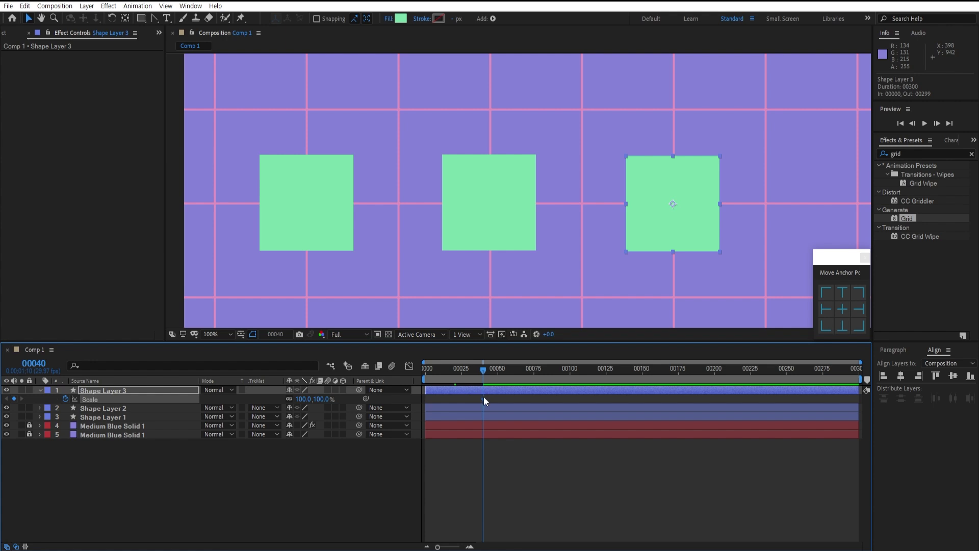
pyautogui.moveTo(483, 398); pyautogui.dragTo(433, 403)
pyautogui.moveTo(481, 375); pyautogui.dragTo(409, 390)
# Keyframe Shape Layer 3's Scale at 50% on frame 10 and 200% on frame 20.
pyautogui.hotkey('shift', 'pagedown')
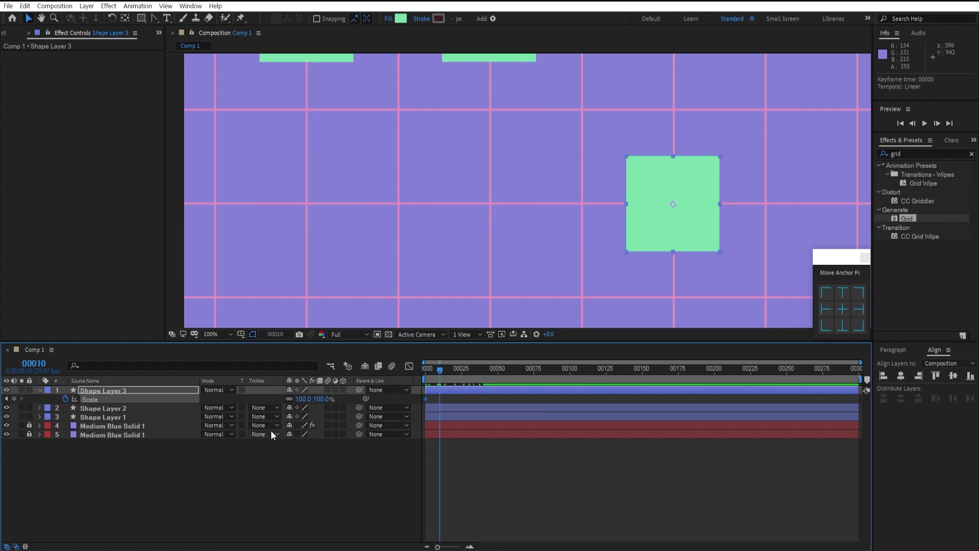
pyautogui.click(302, 399)
pyautogui.write('50')
pyautogui.press('Return')
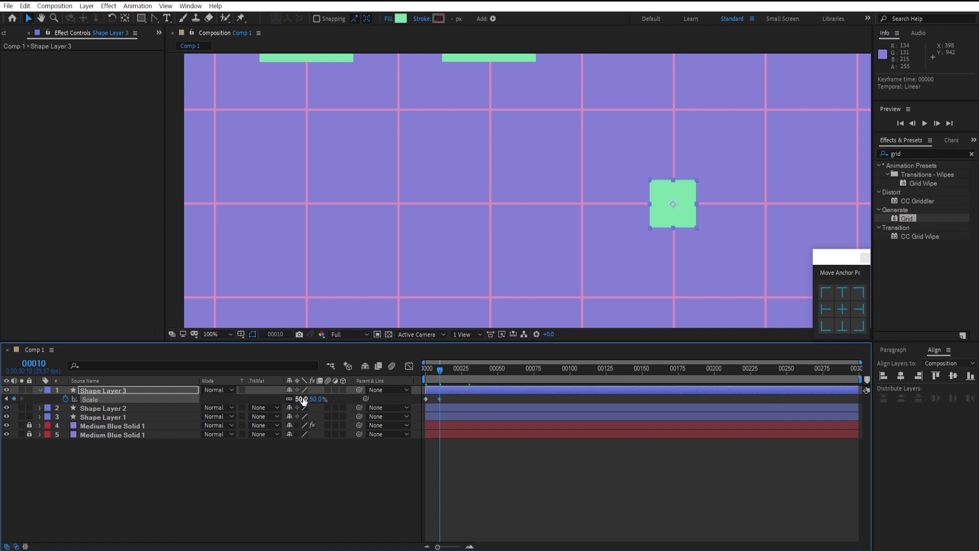
pyautogui.hotkey('shift', 'pagedown')
pyautogui.click(302, 398)
pyautogui.write('200')
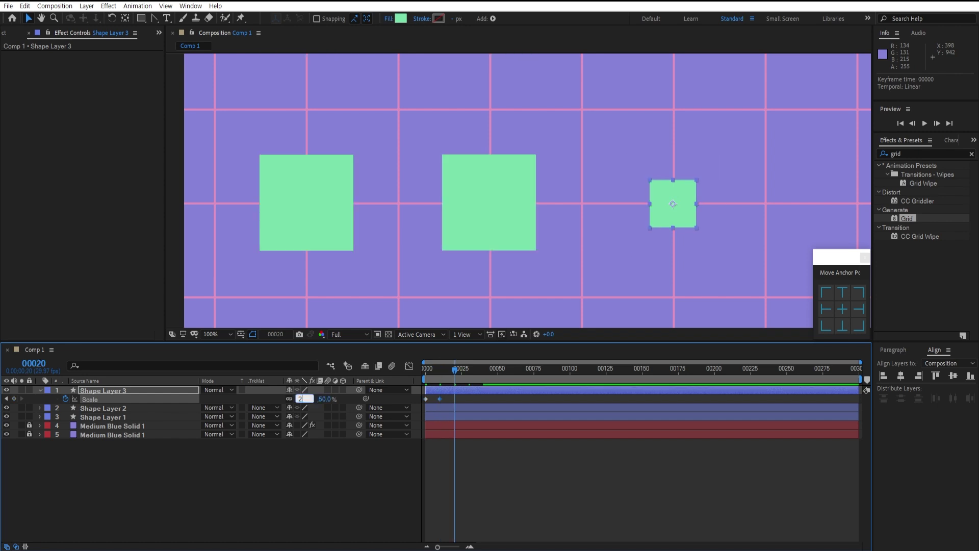
pyautogui.press('Return')
pyautogui.moveTo(452, 381)
pyautogui.mouseDown()
pyautogui.moveTo(446, 370)
pyautogui.moveTo(420, 377)
pyautogui.moveTo(449, 380)
pyautogui.moveTo(427, 388)
pyautogui.moveTo(455, 398)
pyautogui.mouseUp()
# Duplicate Shape Layer 3, place the copy three grid cells to its right, and remove the copy's Scale keyframes.
pyautogui.click(135, 391)
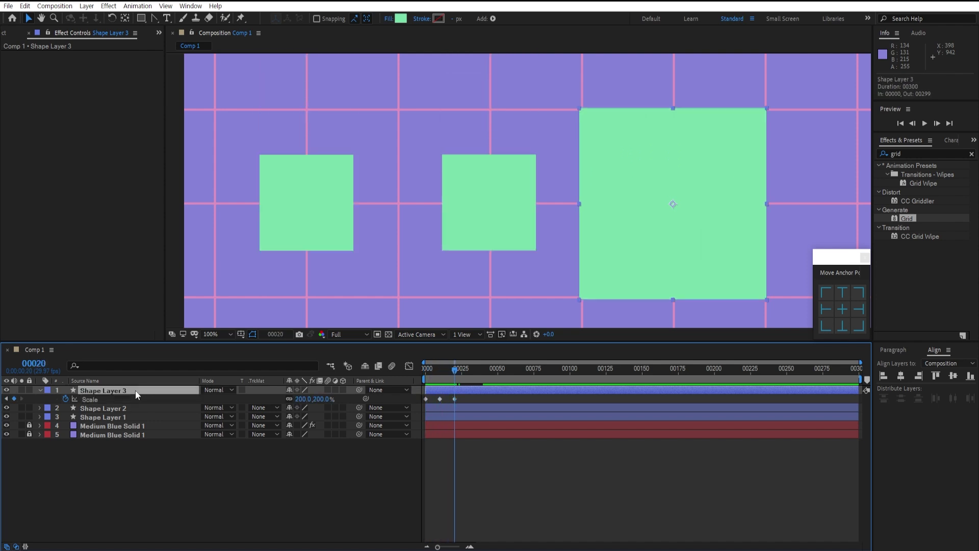
pyautogui.hotkey('ctrl', 'd')
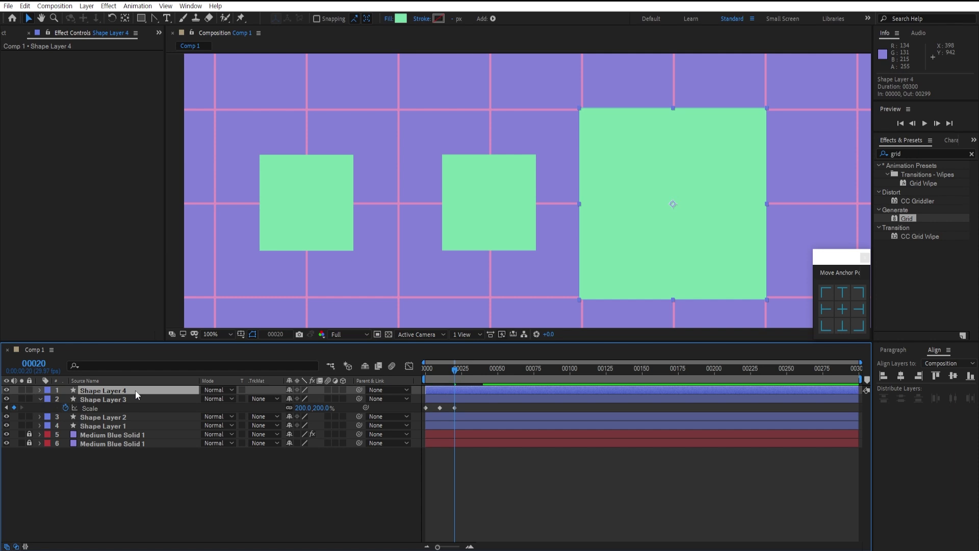
pyautogui.press('u')
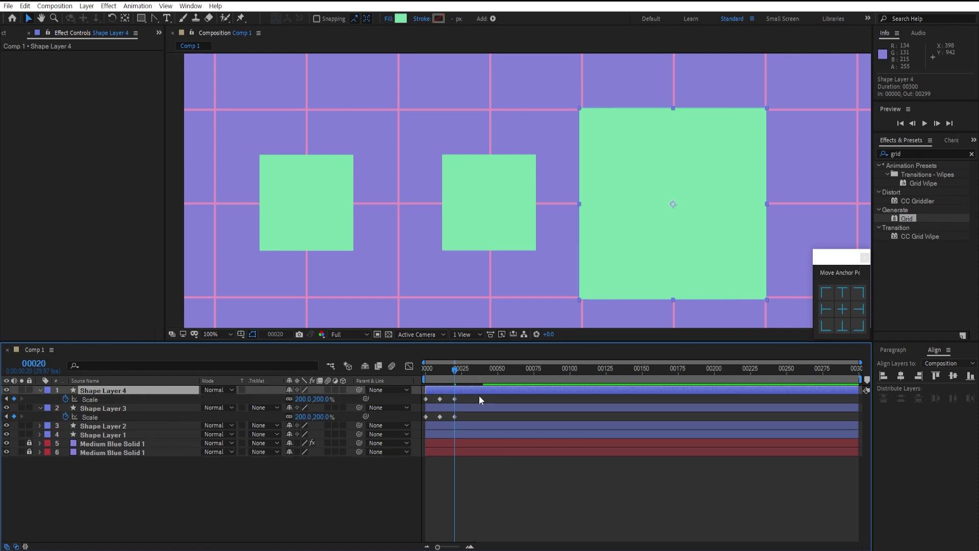
pyautogui.scroll(-2, 561, 281)
pyautogui.moveTo(608, 252); pyautogui.dragTo(574, 259)
pyautogui.click(130, 482)
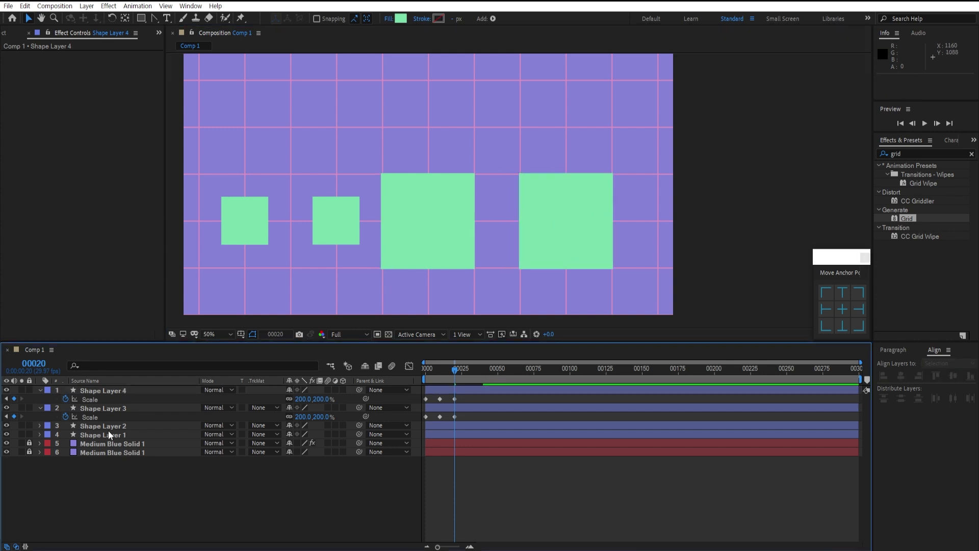
pyautogui.click(65, 399)
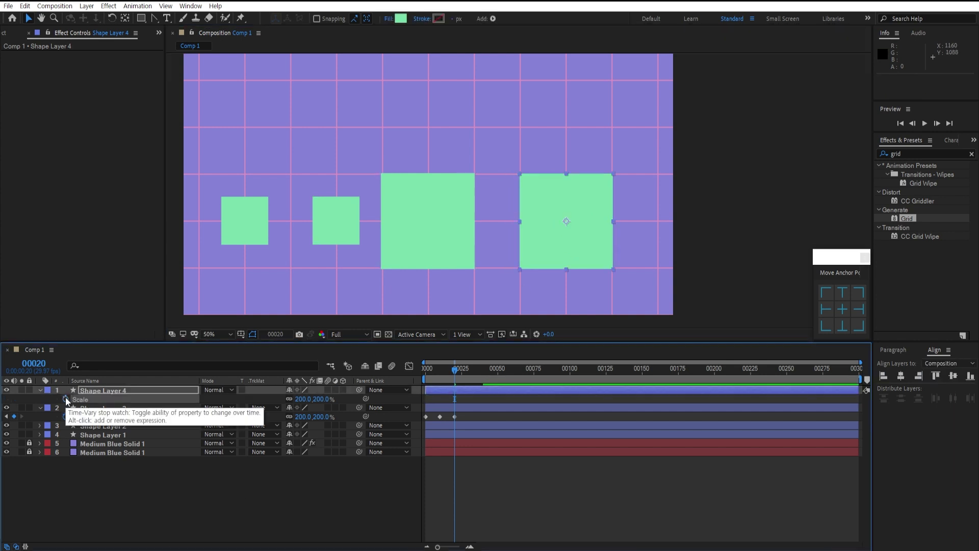
# Parent Shape Layer 4 to Shape Layer 3, scrub the first frames, and reset the parent to None at frame 0.
pyautogui.click(127, 390)
pyautogui.moveTo(359, 390); pyautogui.dragTo(125, 409)
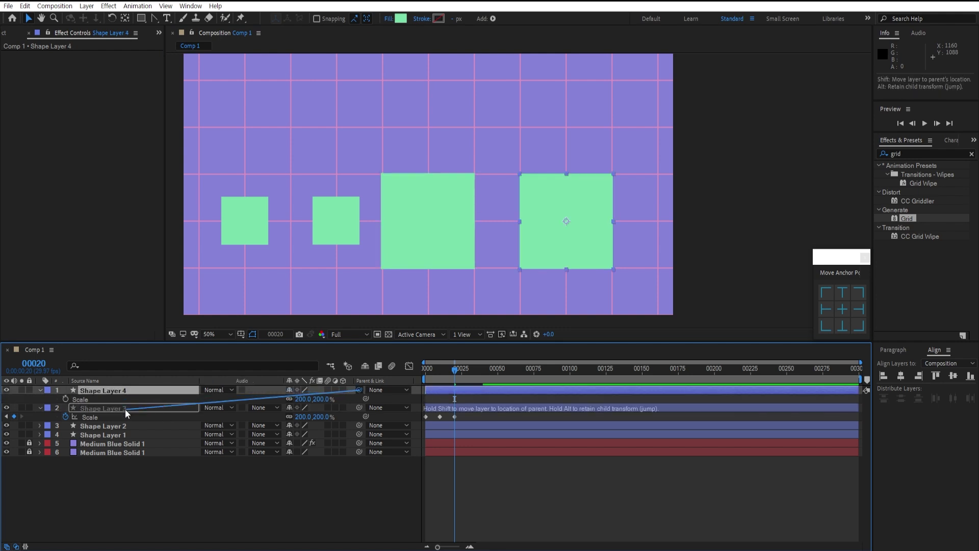
pyautogui.click(428, 372)
pyautogui.moveTo(428, 375)
pyautogui.mouseDown()
pyautogui.moveTo(454, 378)
pyautogui.moveTo(428, 388)
pyautogui.moveTo(467, 388)
pyautogui.moveTo(428, 389)
pyautogui.mouseUp()
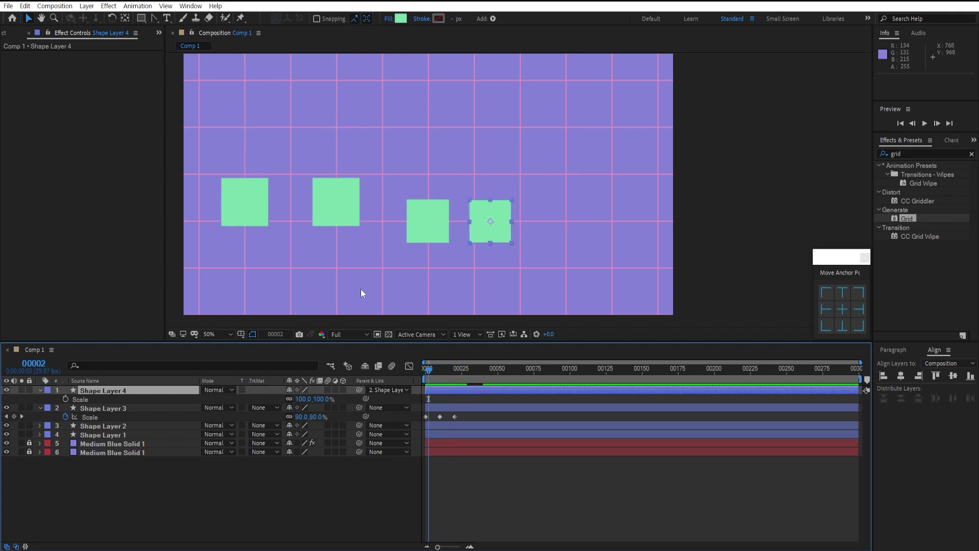
pyautogui.click(131, 409)
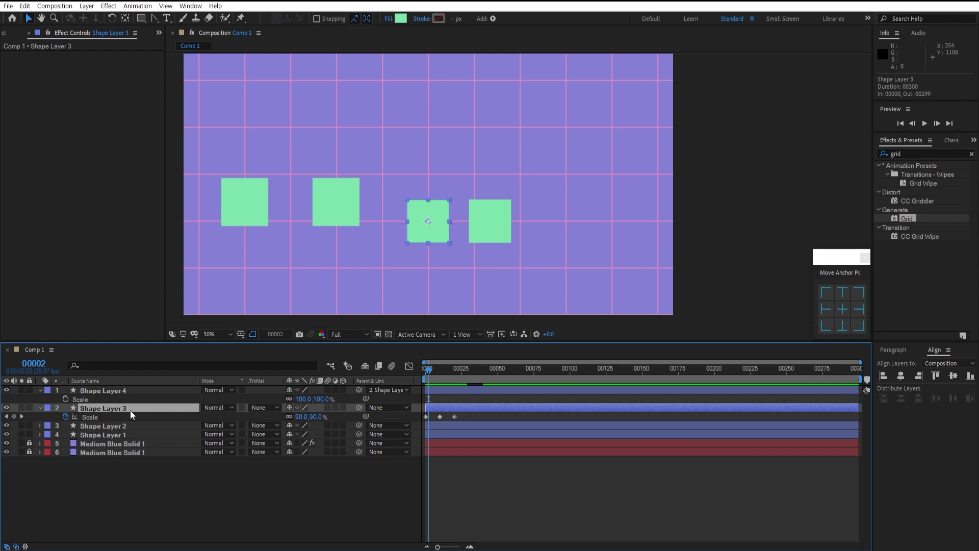
pyautogui.click(429, 368)
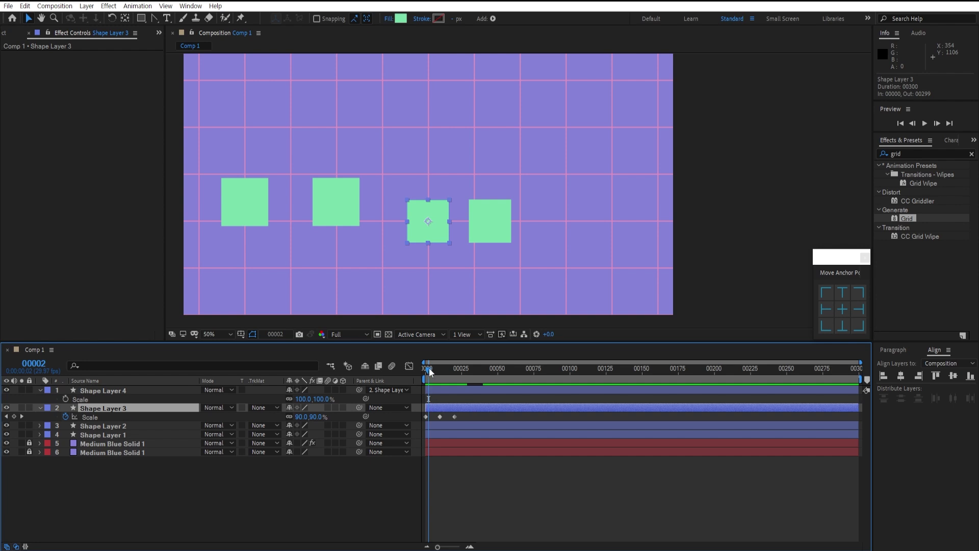
pyautogui.click(390, 390)
pyautogui.click(392, 401)
# Link Shape Layer 4's Scale to Shape Layer 3's Scale with the expression thisComp.layer("Shape Layer 3").transform.scale.
pyautogui.click(96, 389)
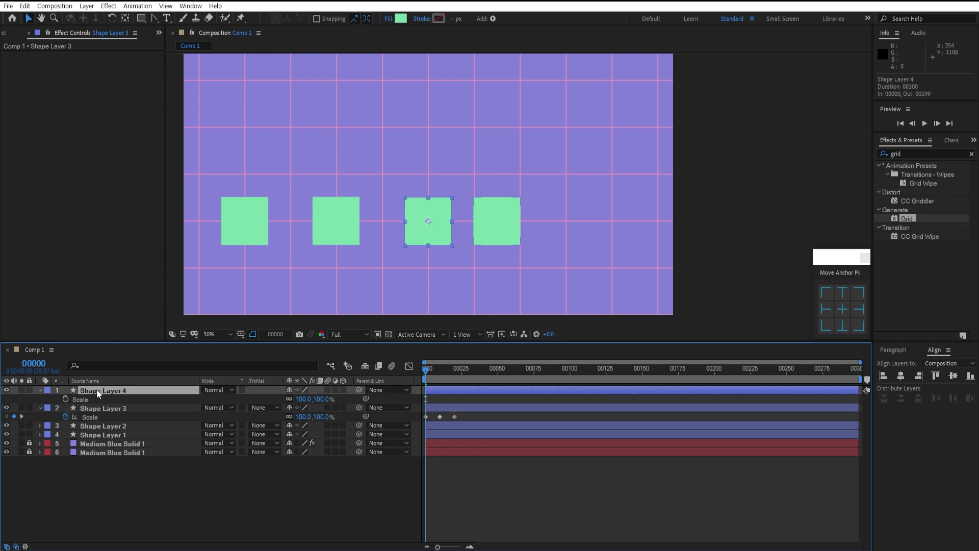
pyautogui.keyDown('alt'); pyautogui.click(66, 398); pyautogui.keyUp('alt')
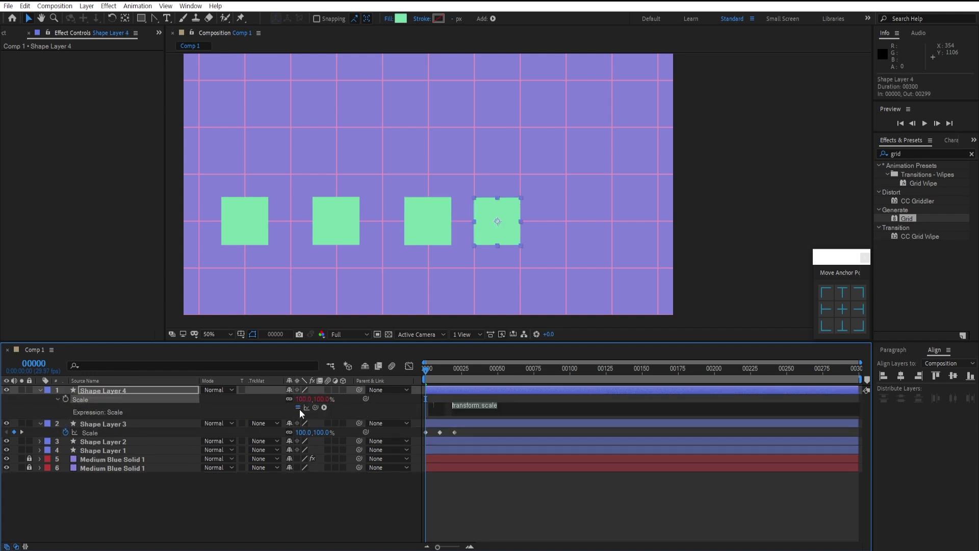
pyautogui.moveTo(316, 408); pyautogui.dragTo(105, 430)
pyautogui.click(393, 411)
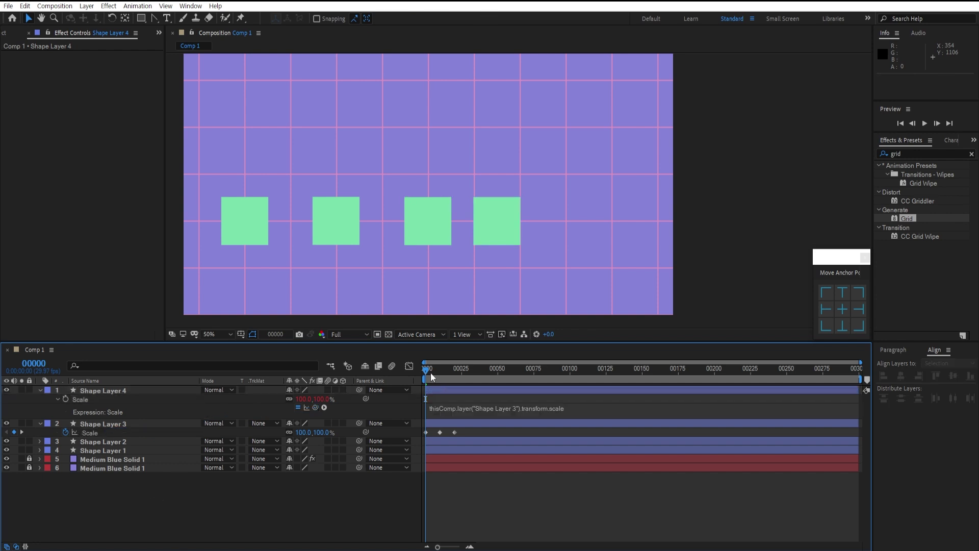
# Preview the linked scaling and move Shape Layer 4's square to 1497, 720.5 at frame 0.
pyautogui.press('space')
pyautogui.press('space')
pyautogui.moveTo(501, 230); pyautogui.dragTo(571, 241)
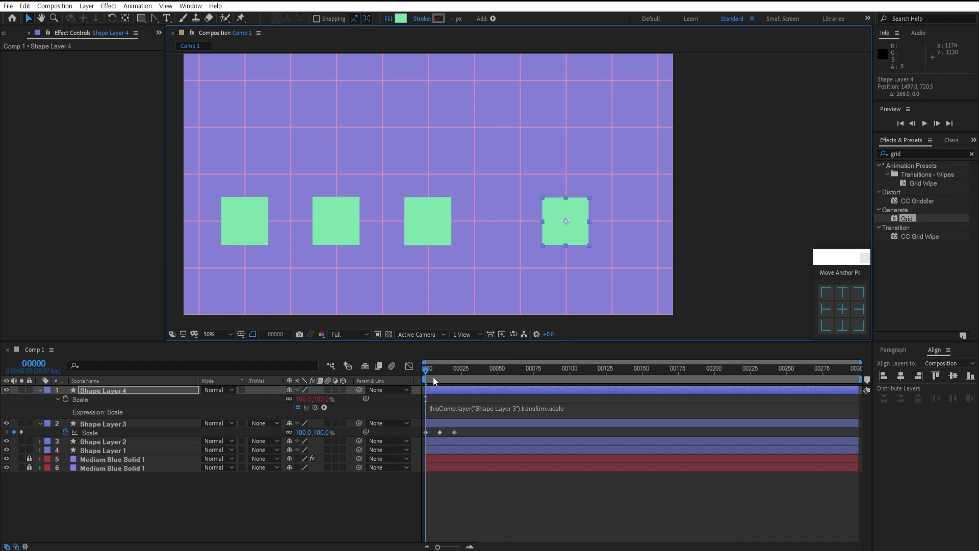
pyautogui.moveTo(430, 372)
pyautogui.mouseDown()
pyautogui.moveTo(455, 372)
pyautogui.moveTo(418, 375)
pyautogui.moveTo(457, 378)
pyautogui.moveTo(419, 377)
pyautogui.mouseUp()
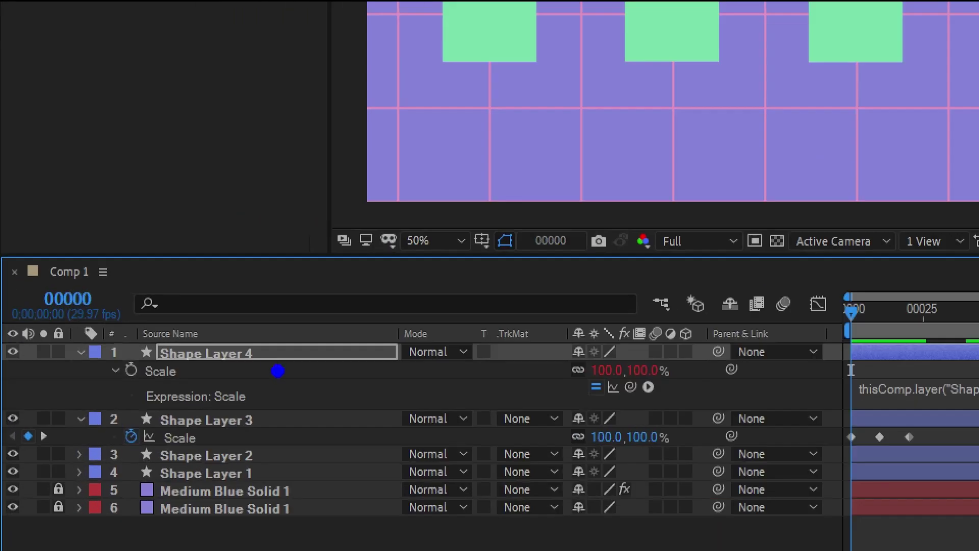
pyautogui.moveTo(135, 409)
pyautogui.mouseDown()
pyautogui.moveTo(76, 396)
pyautogui.moveTo(119, 405)
pyautogui.mouseUp()
pyautogui.moveTo(196, 454)
pyautogui.mouseDown()
pyautogui.moveTo(153, 422)
pyautogui.moveTo(193, 439)
pyautogui.mouseUp()
pyautogui.moveTo(623, 372)
pyautogui.mouseDown()
pyautogui.moveTo(440, 433)
pyautogui.moveTo(481, 464)
pyautogui.mouseUp()
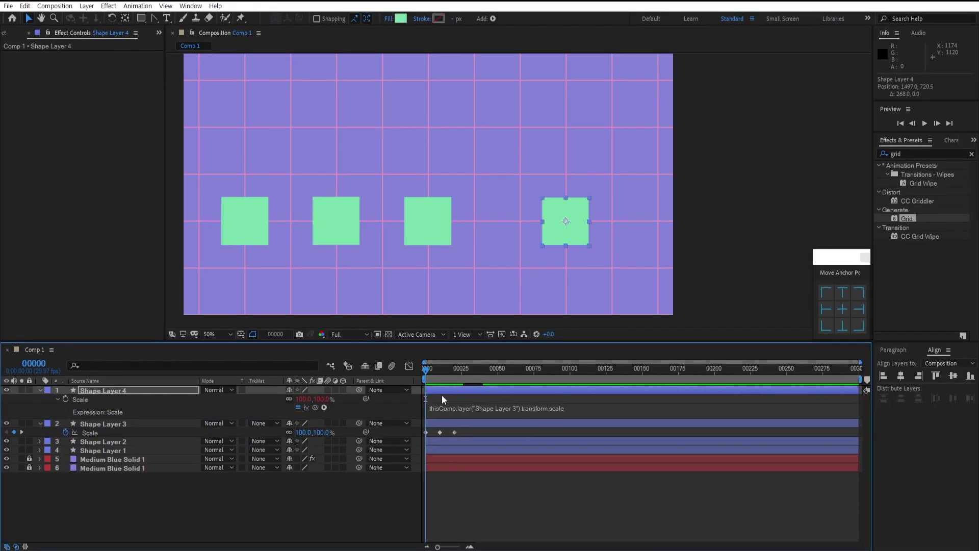
# At frame 20, append /2 to Shape Layer 4's Scale expression, scrub the result, and return to frame 0.
pyautogui.moveTo(854, 322); pyautogui.dragTo(920, 330)
pyautogui.moveTo(461, 379)
pyautogui.mouseDown()
pyautogui.moveTo(428, 380)
pyautogui.moveTo(455, 380)
pyautogui.mouseUp()
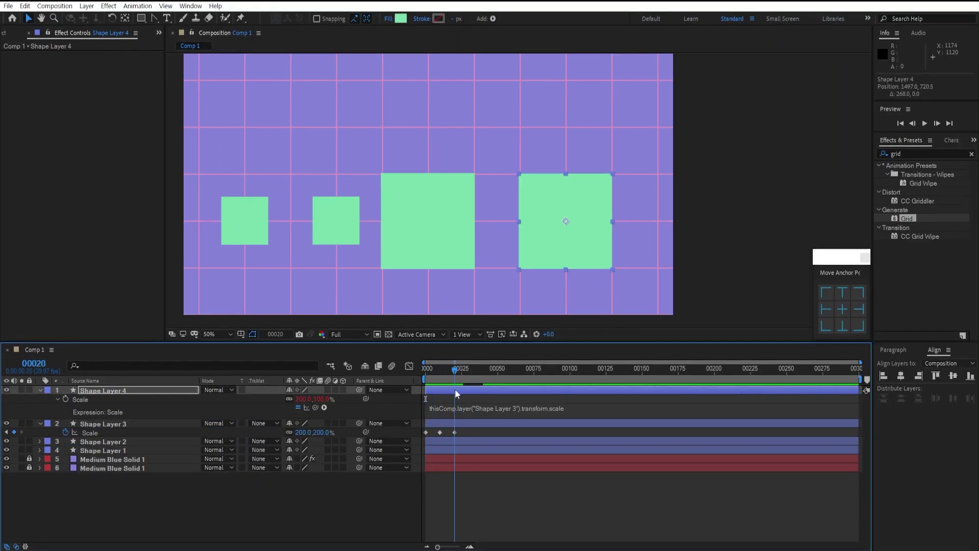
pyautogui.click(633, 408)
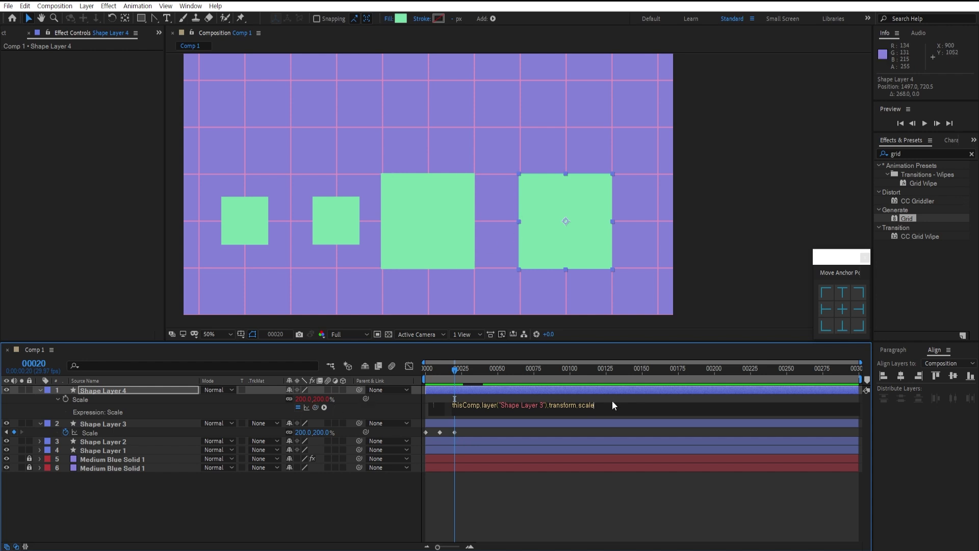
pyautogui.write('/2')
pyautogui.click(396, 492)
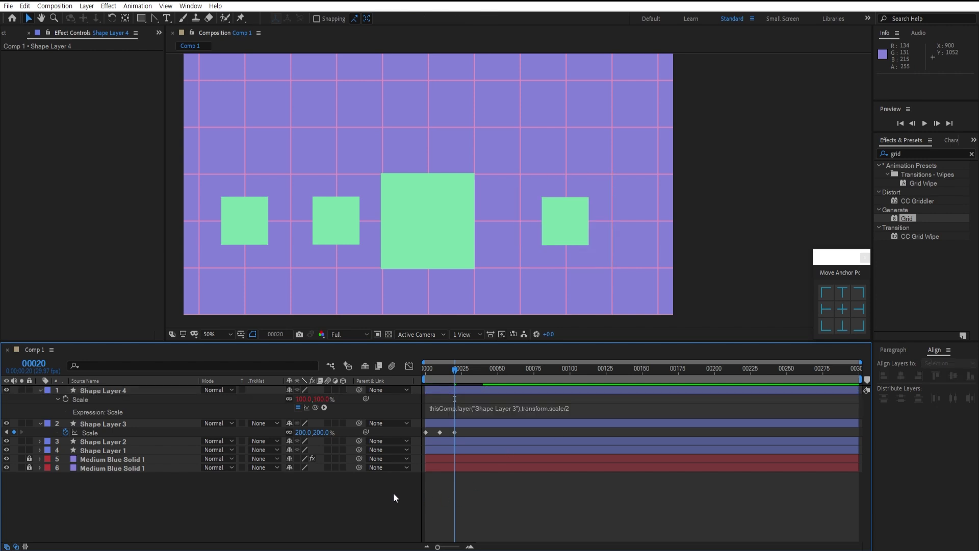
pyautogui.moveTo(434, 378)
pyautogui.mouseDown()
pyautogui.moveTo(451, 374)
pyautogui.moveTo(421, 377)
pyautogui.moveTo(452, 386)
pyautogui.mouseUp()
pyautogui.press('Home')
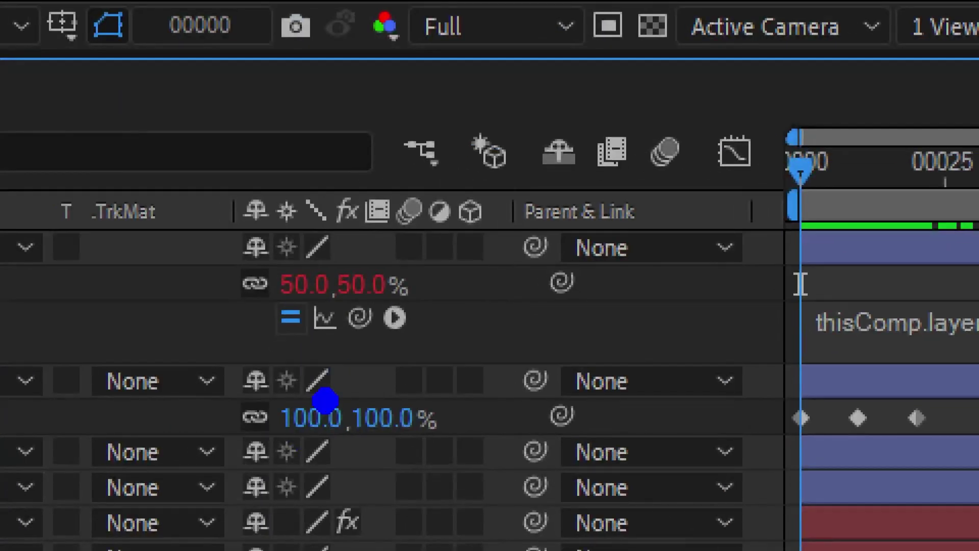
pyautogui.moveTo(316, 429); pyautogui.dragTo(342, 407)
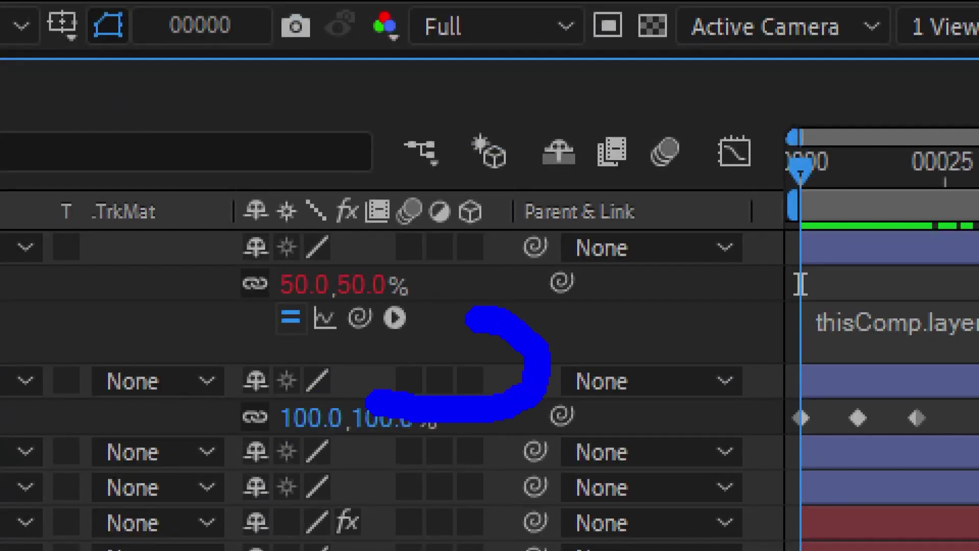
pyautogui.moveTo(496, 254); pyautogui.dragTo(482, 338)
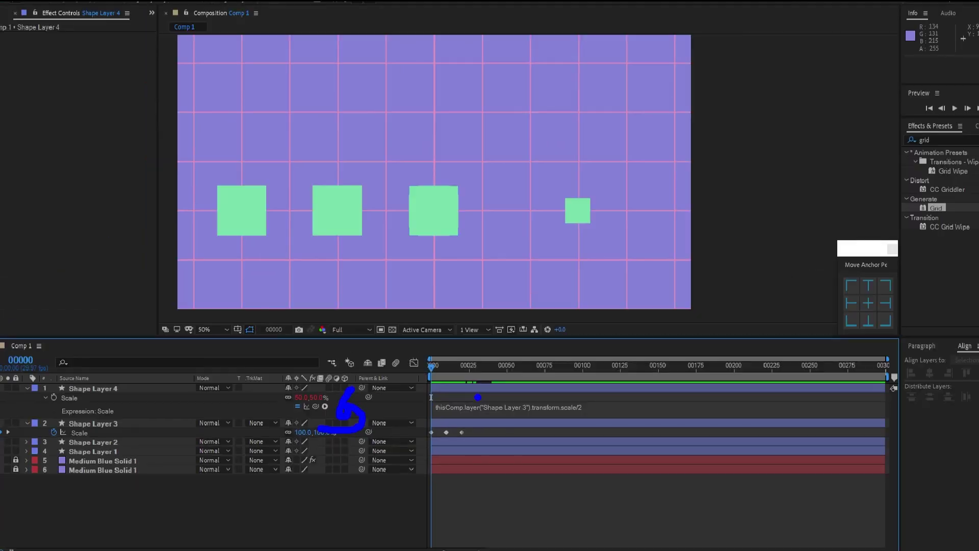
# Scrub from frame 0 to frame 10 and compare the Scale values of Shape Layer 4 and Shape Layer 3.
pyautogui.moveTo(424, 373); pyautogui.dragTo(440, 375)
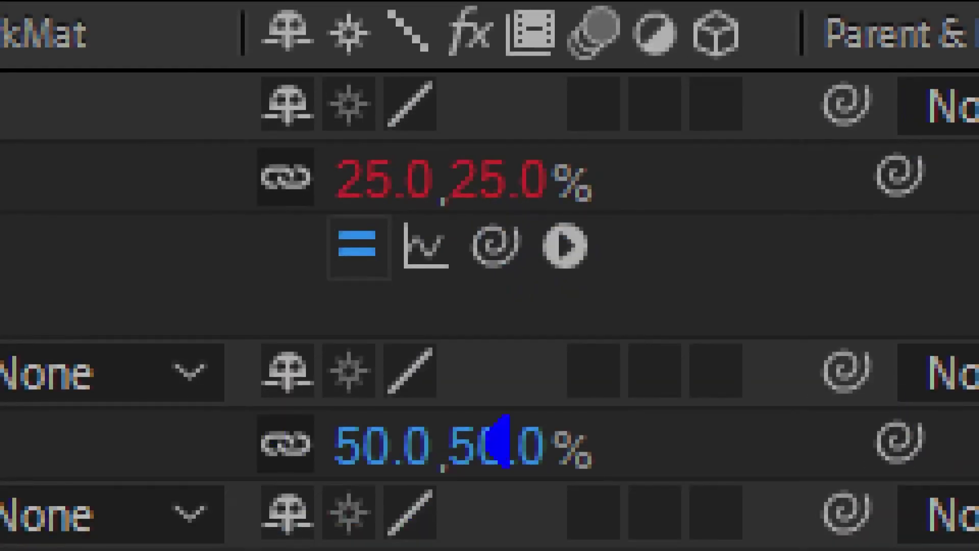
pyautogui.moveTo(384, 409); pyautogui.dragTo(423, 354)
pyautogui.moveTo(798, 252); pyautogui.dragTo(679, 228)
pyautogui.moveTo(663, 140)
pyautogui.mouseDown()
pyautogui.moveTo(636, 166)
pyautogui.moveTo(630, 133)
pyautogui.mouseUp()
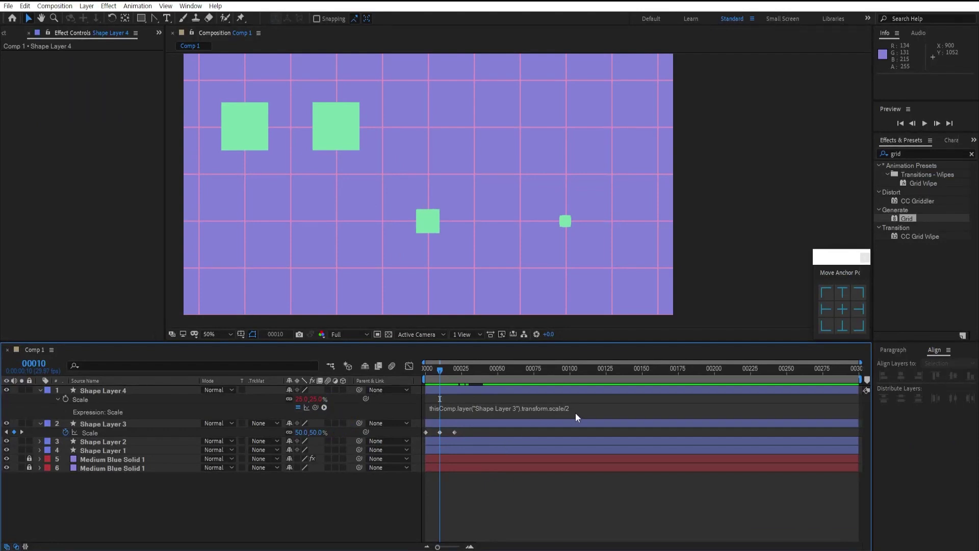
# Replace /2 with *2 in Shape Layer 4's Scale expression and scrub the first frames to preview the scaling.
pyautogui.click(594, 413)
pyautogui.click(612, 409)
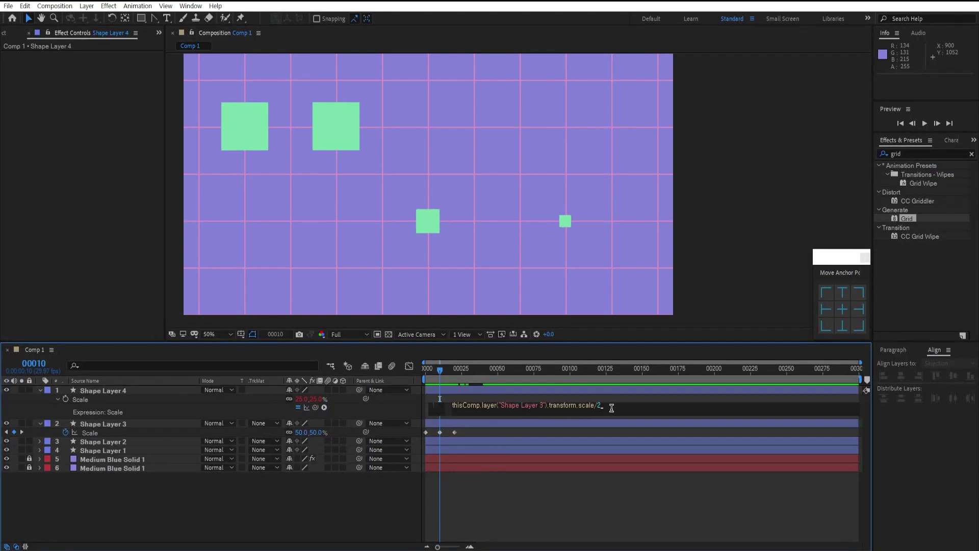
pyautogui.press('BackSpace')
pyautogui.press('BackSpace')
pyautogui.write('*2')
pyautogui.click(405, 511)
pyautogui.moveTo(441, 378); pyautogui.dragTo(403, 404)
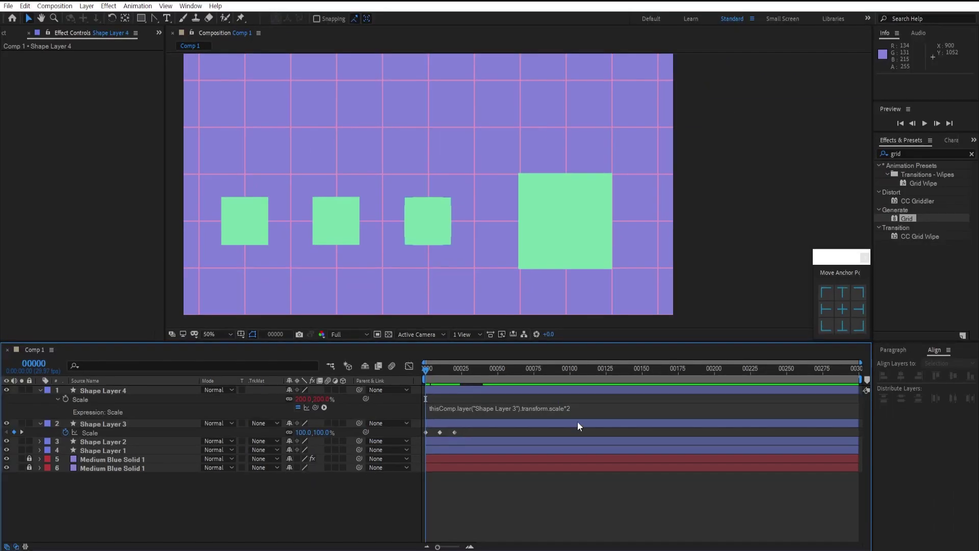
pyautogui.moveTo(427, 367); pyautogui.dragTo(451, 390)
# Collapse the properties of Shape Layers 4 and 3 and hide all four shape layers.
pyautogui.click(39, 391)
pyautogui.click(41, 399)
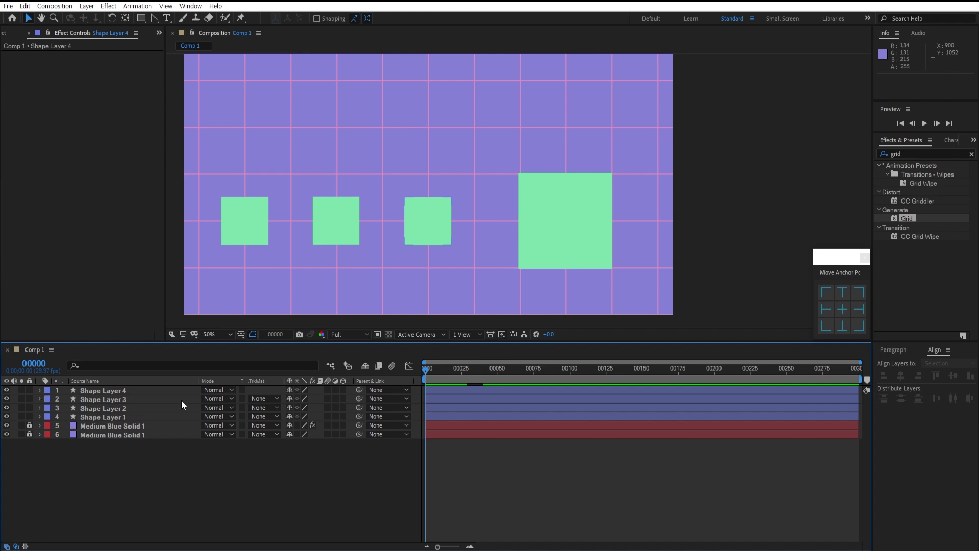
pyautogui.click(111, 400)
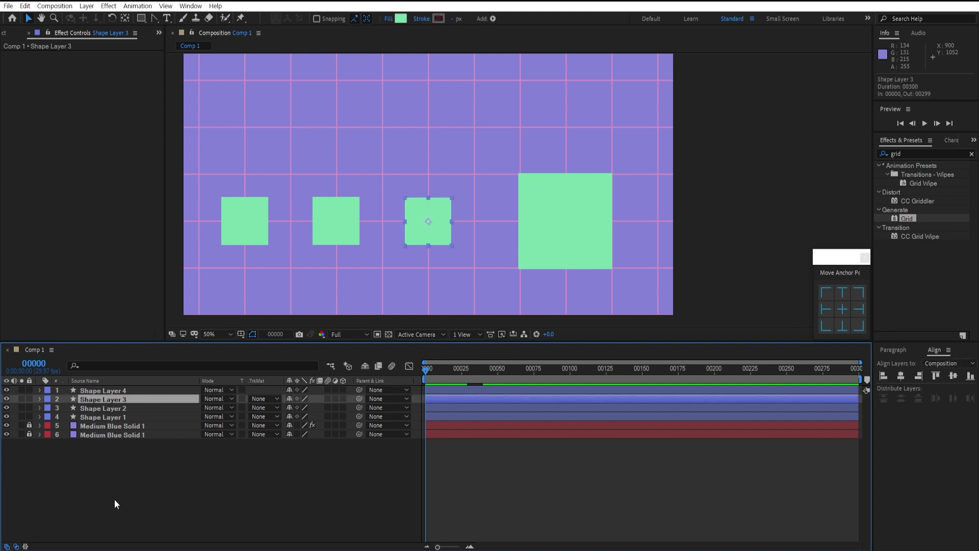
pyautogui.click(114, 499)
pyautogui.click(88, 399)
pyautogui.click(99, 417)
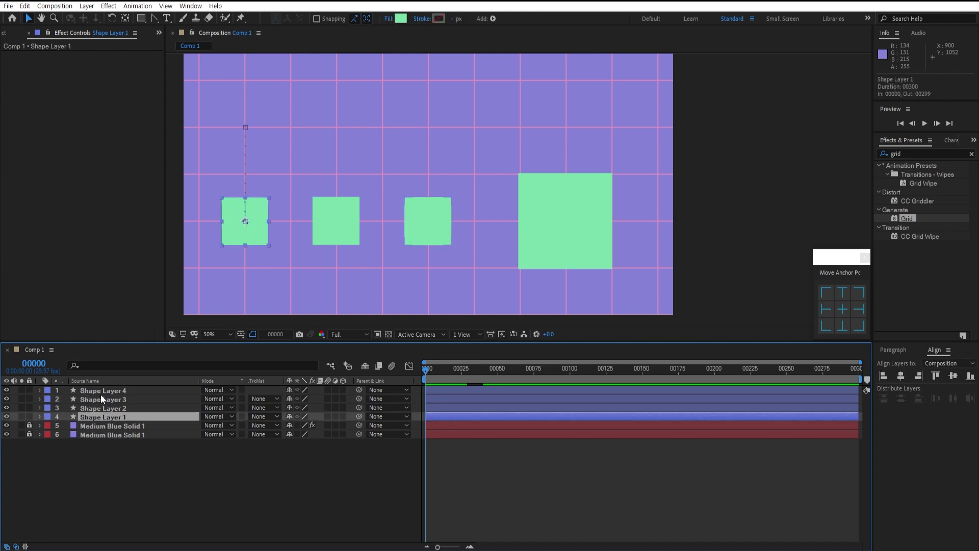
pyautogui.keyDown('shift'); pyautogui.click(100, 397); pyautogui.keyUp('shift')
pyautogui.hotkey('ctrl', 'a')
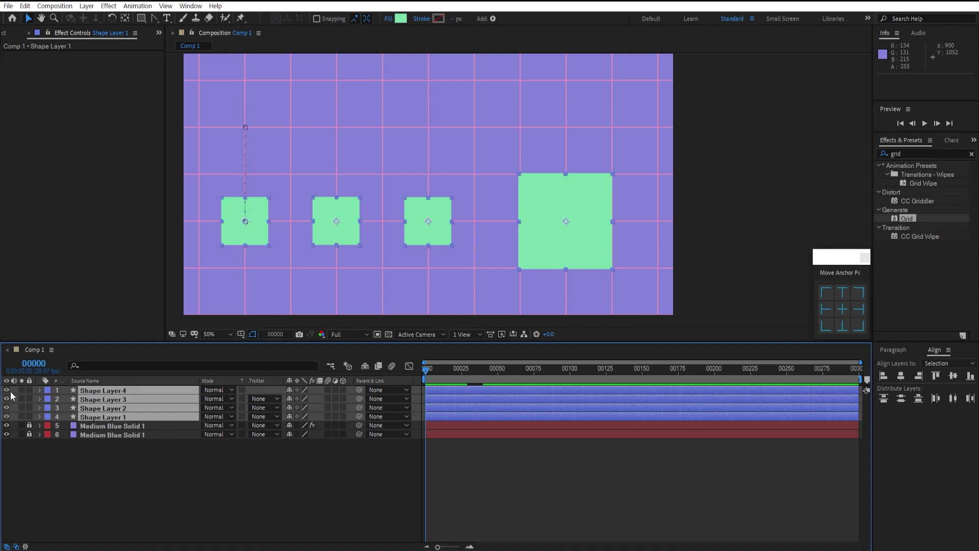
pyautogui.moveTo(7, 390); pyautogui.dragTo(7, 417)
pyautogui.click(97, 475)
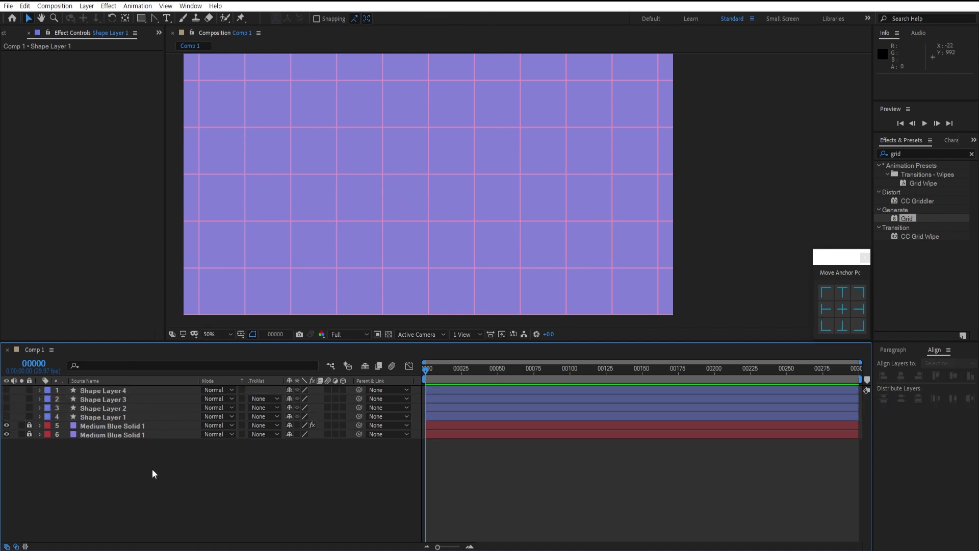
# Draw a green rounded rectangle about 70 by 235 px extending upward from the composition centre, with the title/action safe guides as reference.
pyautogui.click(142, 19)
pyautogui.moveTo(380, 162)
pyautogui.mouseDown()
pyautogui.moveTo(379, 223)
pyautogui.moveTo(369, 190)
pyautogui.moveTo(418, 185)
pyautogui.mouseUp()
pyautogui.press('.')
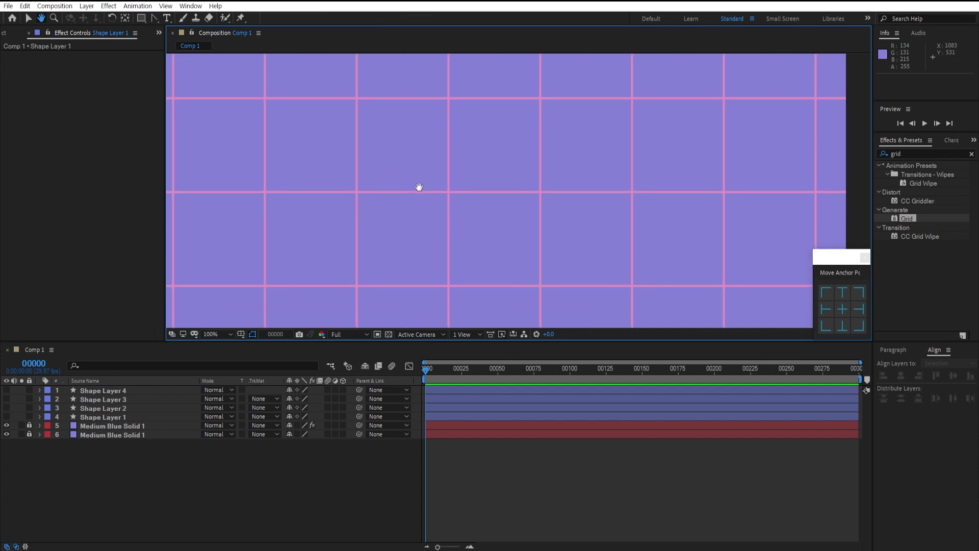
pyautogui.press(',')
pyautogui.press("'")
pyautogui.press('.')
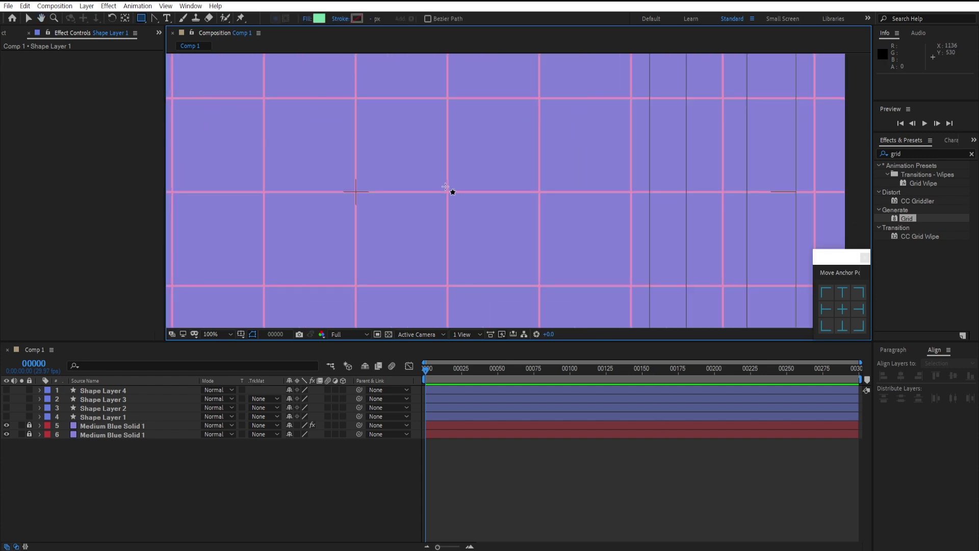
pyautogui.moveTo(339, 185); pyautogui.dragTo(357, 225)
pyautogui.click(142, 18)
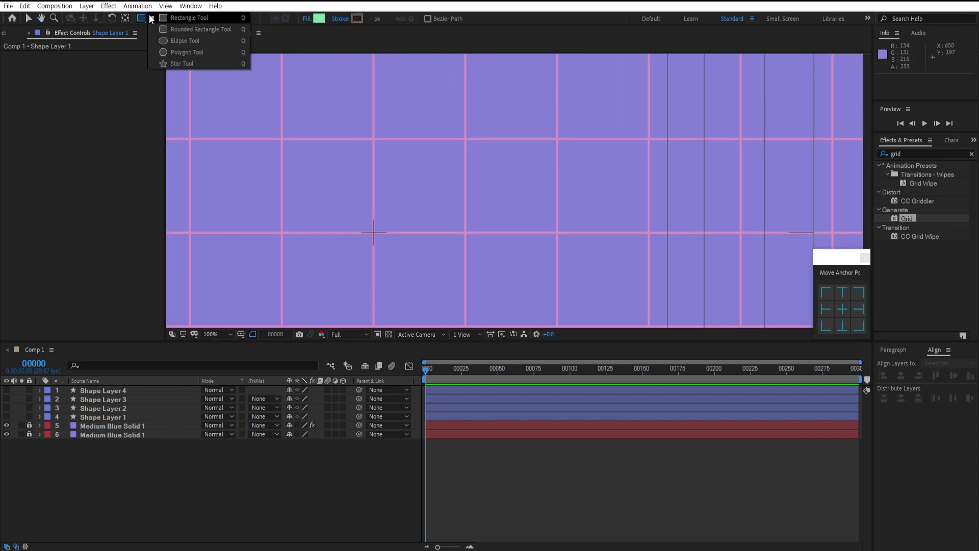
pyautogui.click(167, 28)
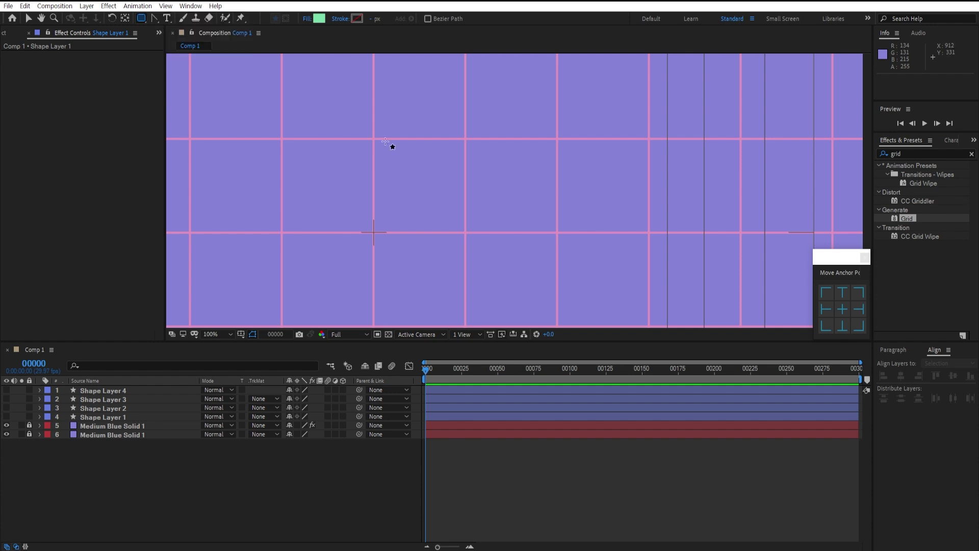
pyautogui.moveTo(356, 110); pyautogui.dragTo(392, 232)
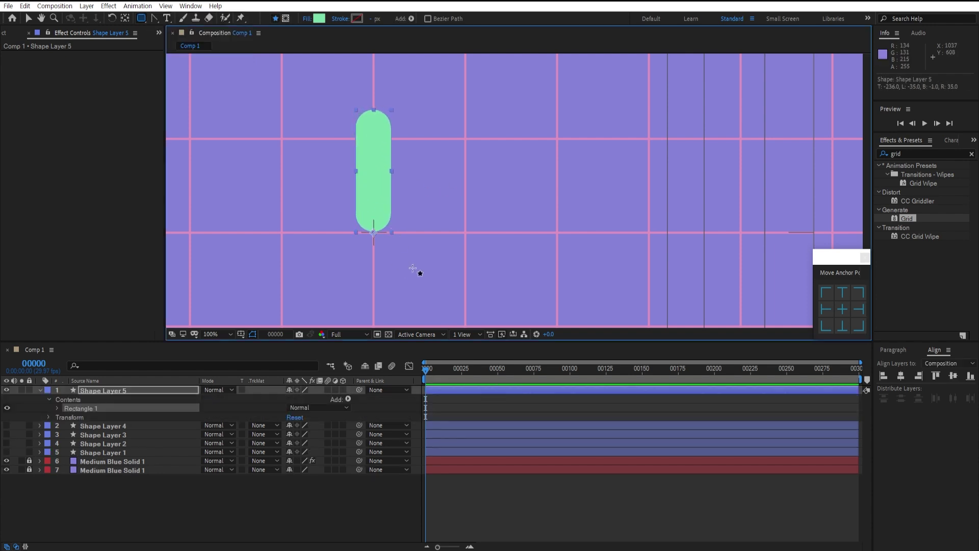
pyautogui.scroll(-1, 418, 271)
pyautogui.press("'")
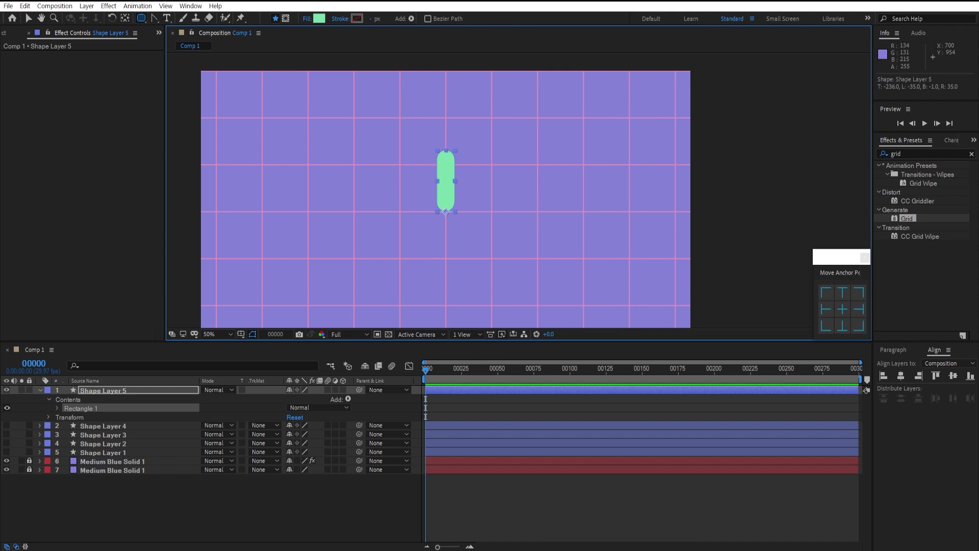
# Keyframe Shape Layer 5's Rotation from 0x+0.0° at frame 0 to 1x+0.0° at frame 10 and scrub the spin.
pyautogui.click(173, 391)
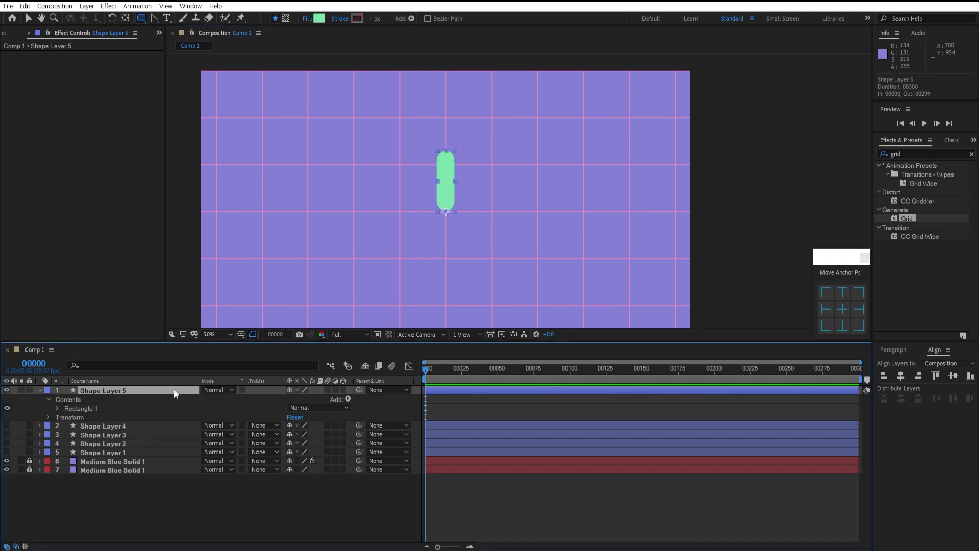
pyautogui.press('r')
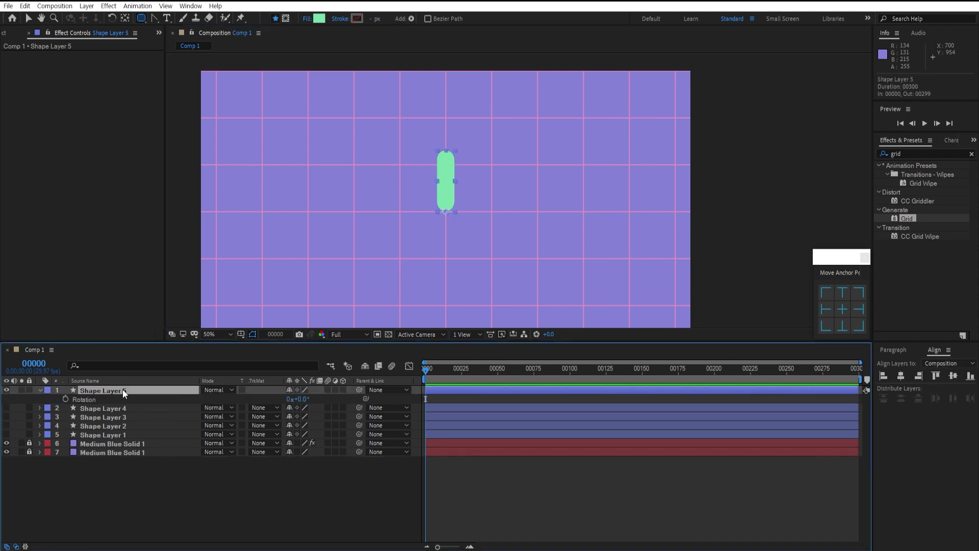
pyautogui.click(66, 399)
pyautogui.hotkey('shift', 'pagedown')
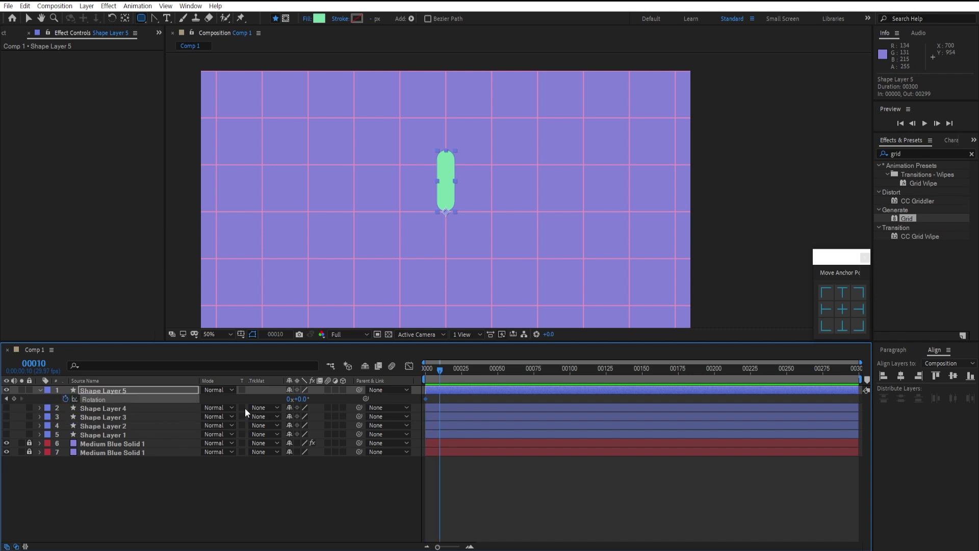
pyautogui.click(289, 399)
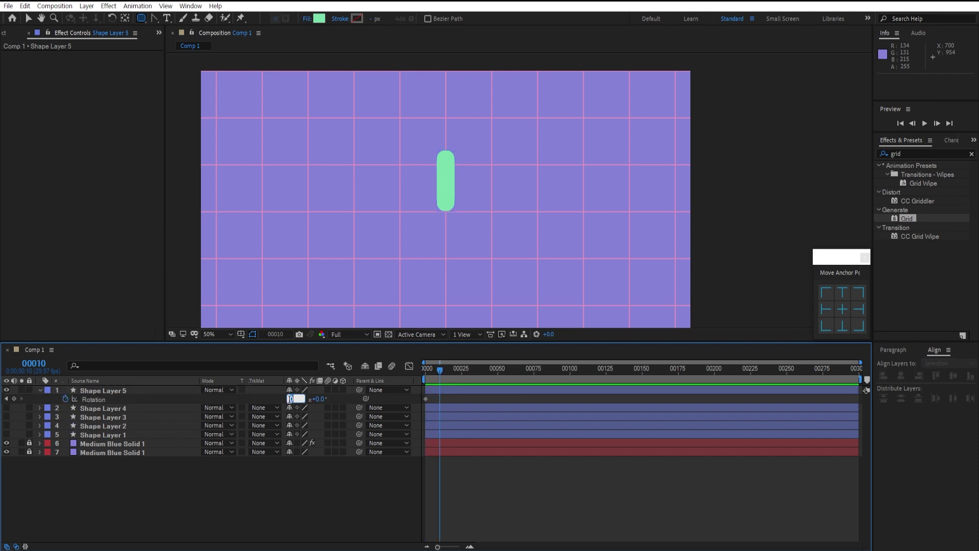
pyautogui.press('Return')
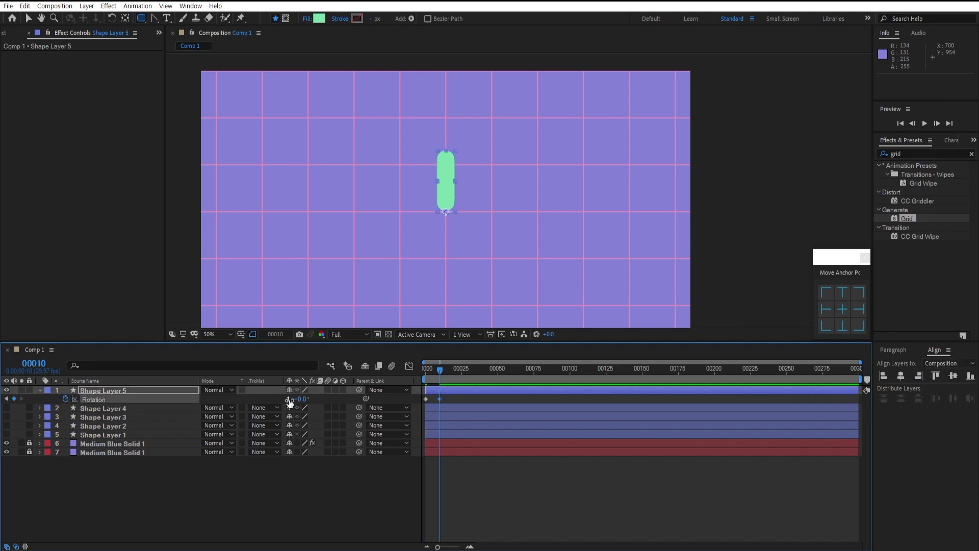
pyautogui.moveTo(439, 371)
pyautogui.mouseDown()
pyautogui.moveTo(427, 381)
pyautogui.moveTo(440, 387)
pyautogui.mouseUp()
# Duplicate Shape Layer 5 and link the copy's Rotation with thisComp.layer("Shape Layer 5").transform.rotation in place of its own keyframes.
pyautogui.click(136, 391)
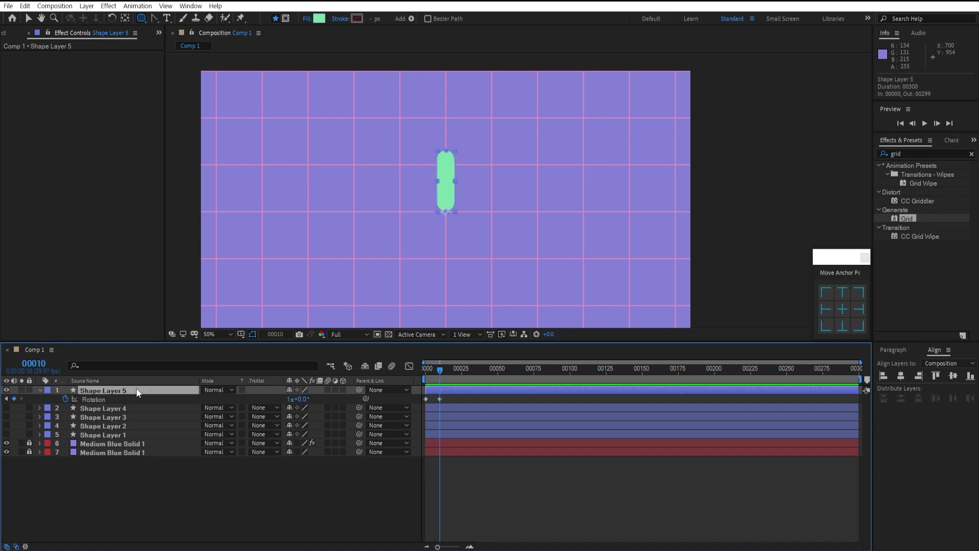
pyautogui.hotkey('ctrl', 'd')
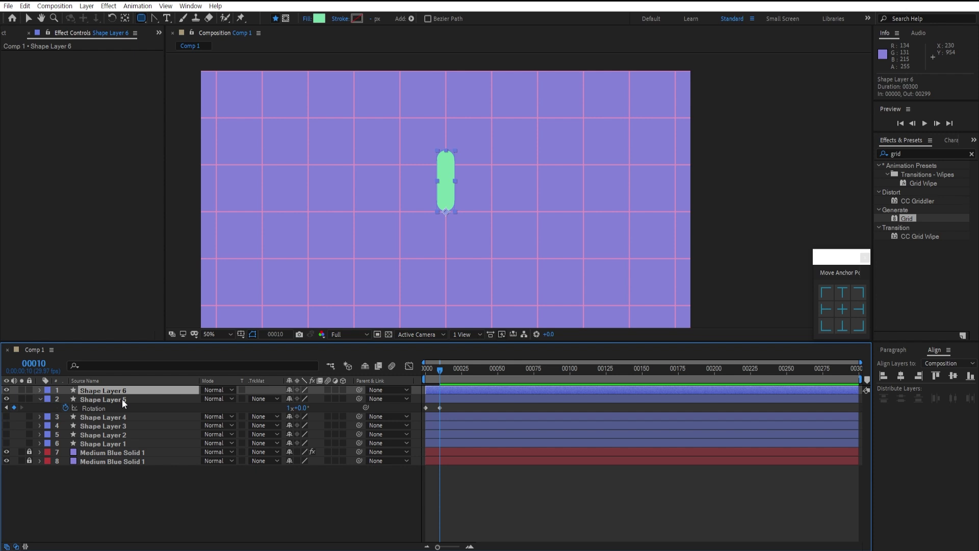
pyautogui.press('r')
pyautogui.click(65, 399)
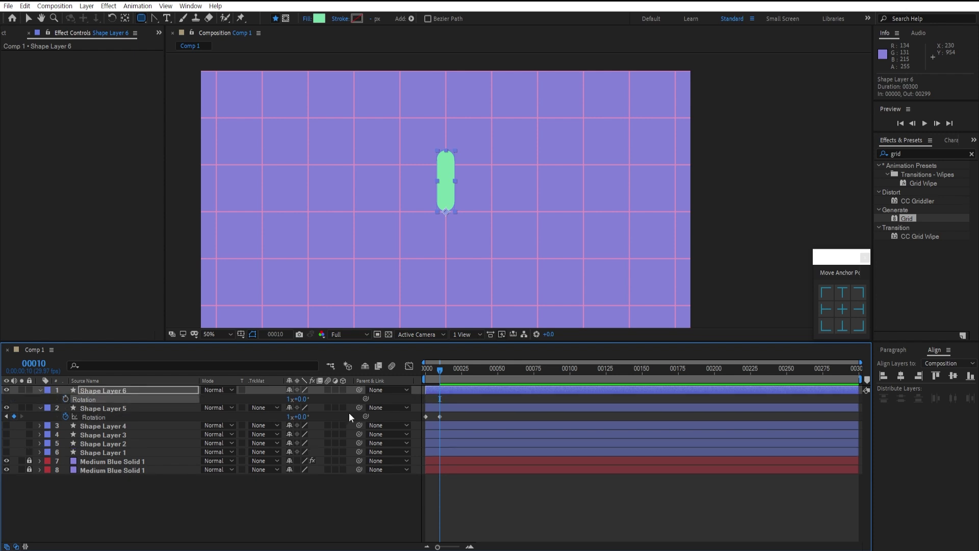
pyautogui.keyDown('alt'); pyautogui.click(65, 398); pyautogui.keyUp('alt')
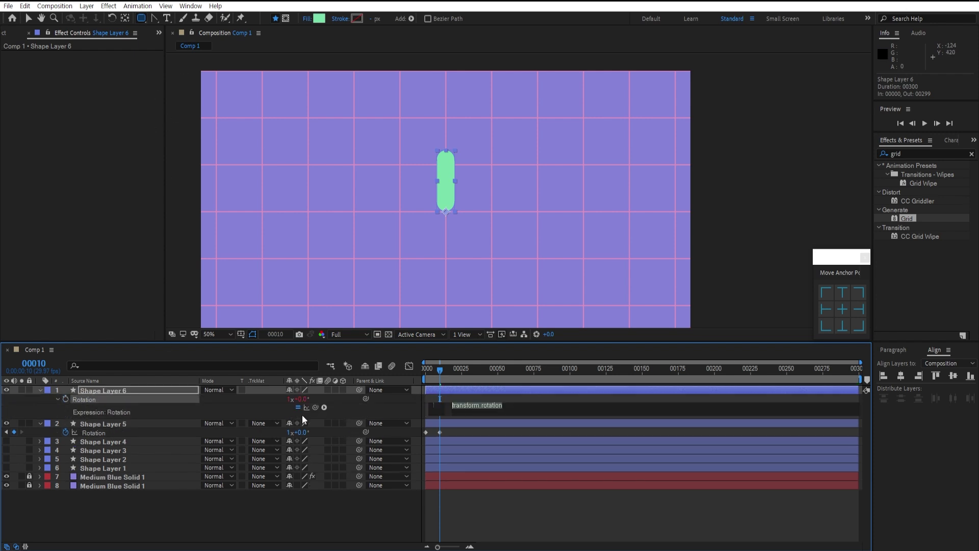
pyautogui.moveTo(315, 410); pyautogui.dragTo(109, 431)
pyautogui.click(195, 522)
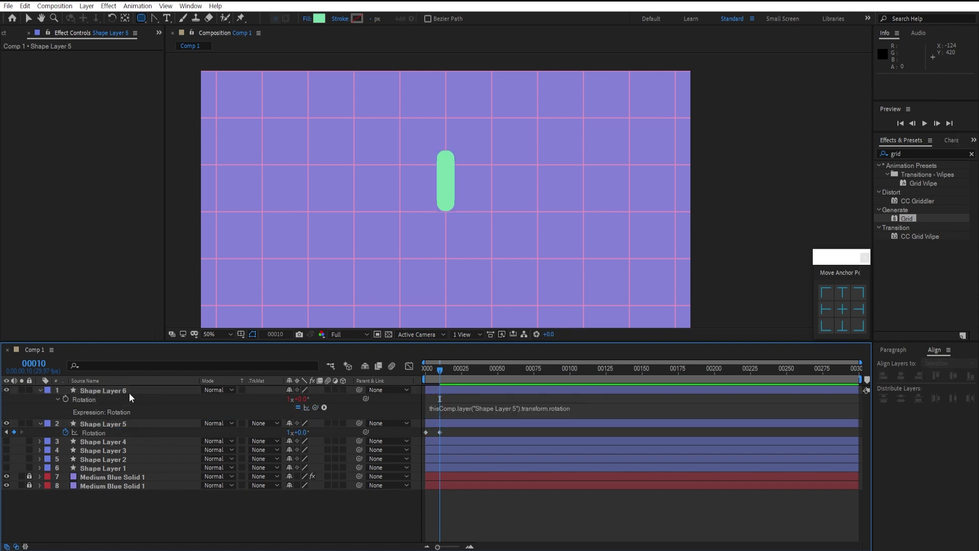
# Place Shape Layer 6 below Shape Layer 5 and set its unlinked Scale to 100, 168%.
pyautogui.click(121, 388)
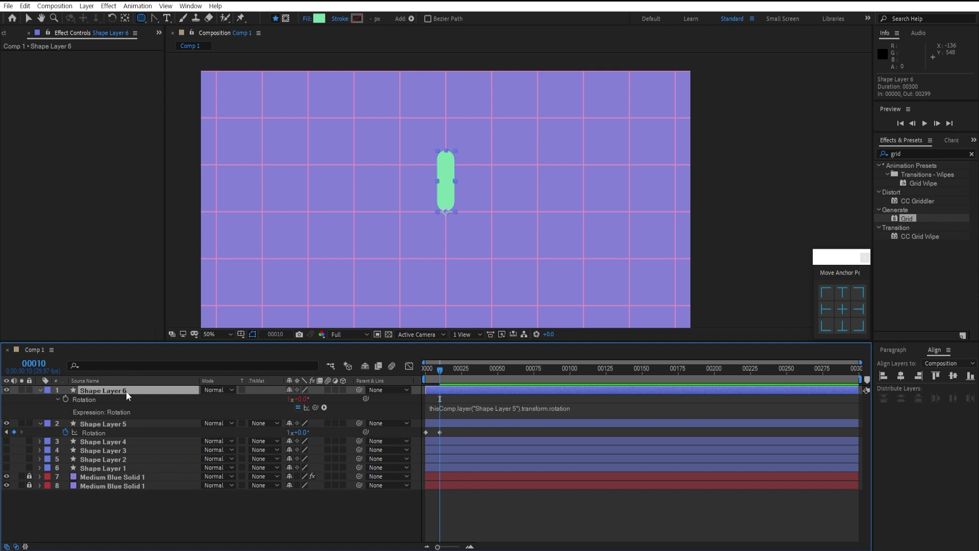
pyautogui.moveTo(126, 391); pyautogui.dragTo(126, 436)
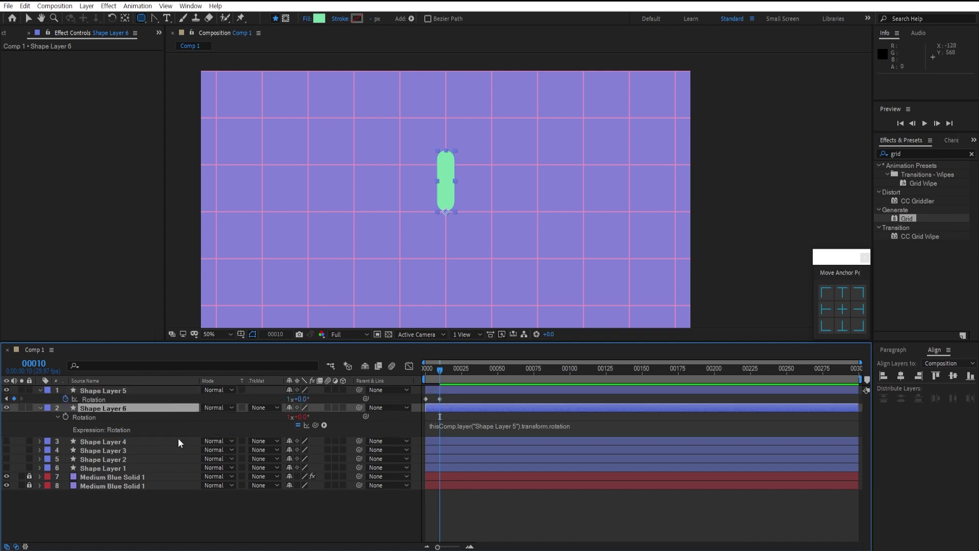
pyautogui.press('s')
pyautogui.click(289, 417)
pyautogui.moveTo(322, 417); pyautogui.dragTo(341, 55)
# Change Shape Layer 6's fill to a lighter green.
pyautogui.click(321, 19)
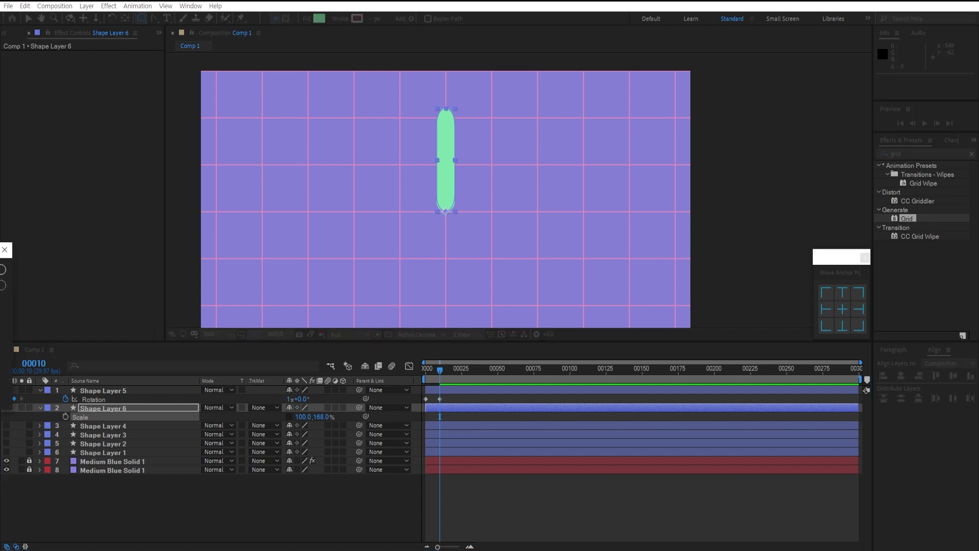
pyautogui.click(2, 269)
pyautogui.click(320, 19)
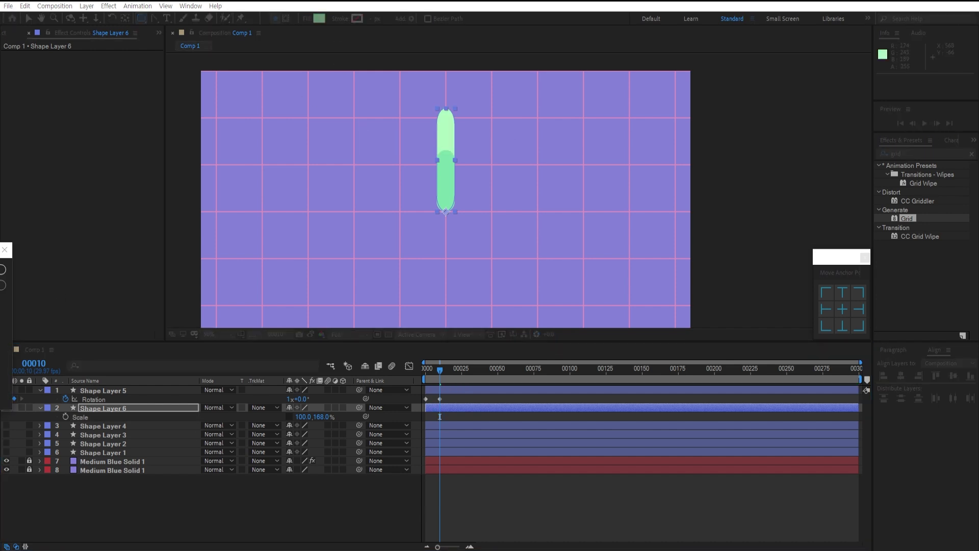
pyautogui.click(2, 269)
pyautogui.click(138, 482)
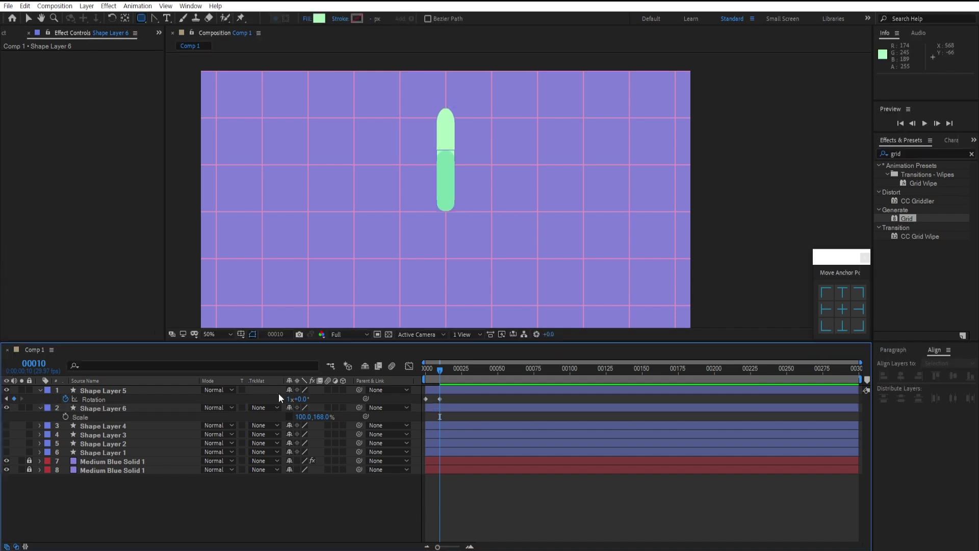
# Reveal Shape Layer 6's Rotation expression beneath Shape Layer 5's Rotation keyframes.
pyautogui.click(103, 411)
pyautogui.press('r')
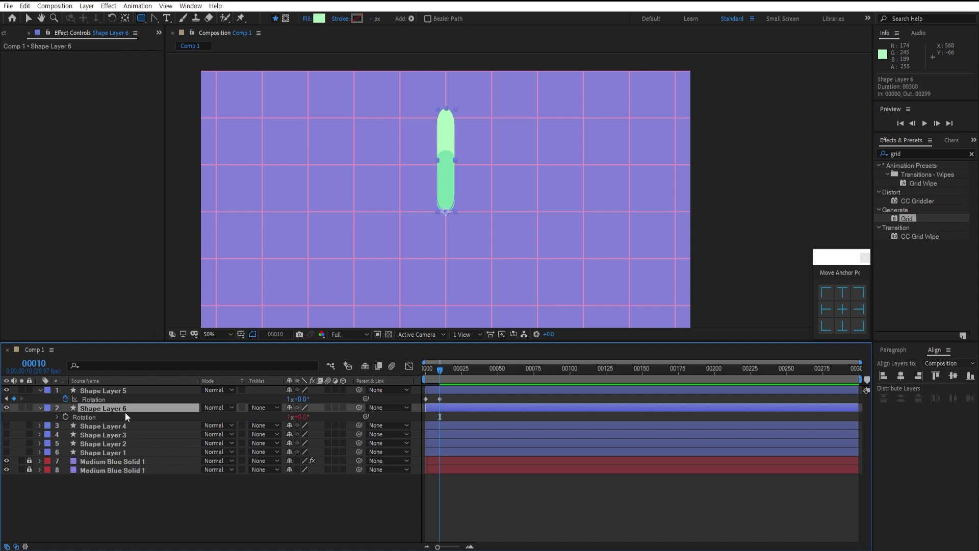
pyautogui.click(109, 391)
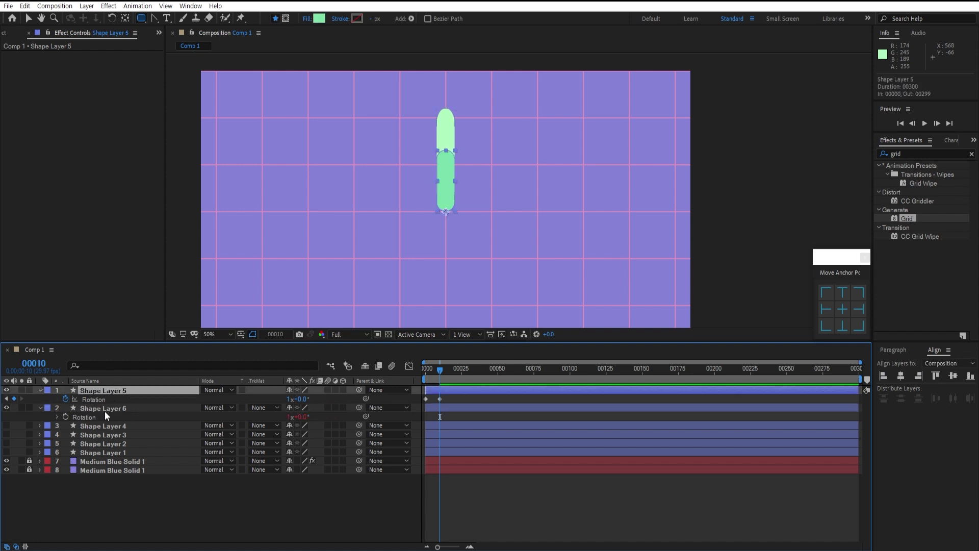
pyautogui.click(103, 409)
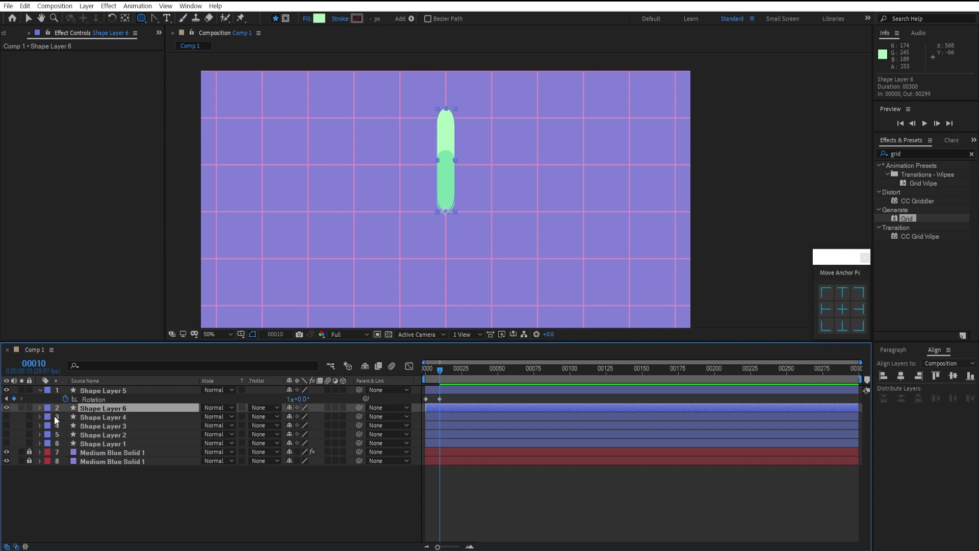
pyautogui.write('thisComp.layer("Shape Layer 5").transform.rotation')
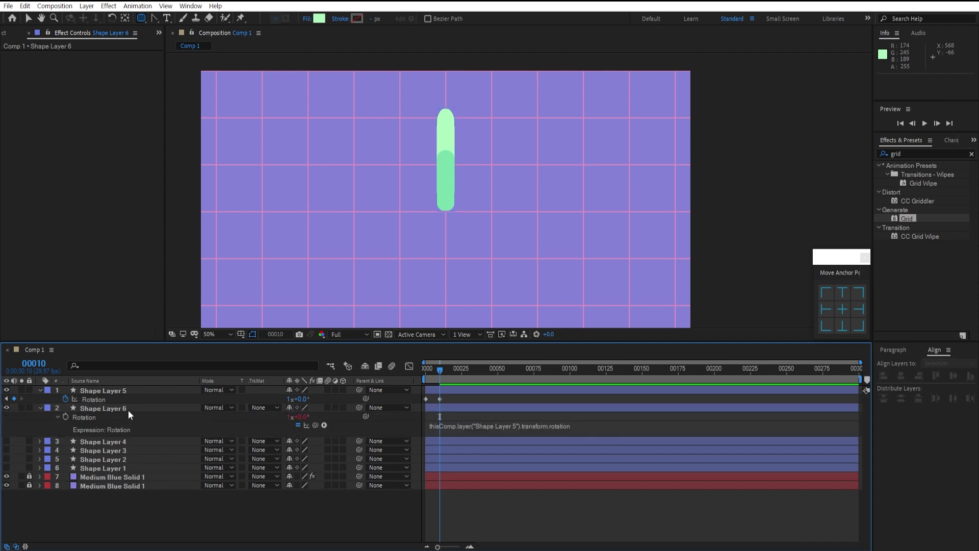
pyautogui.scroll(2, 466, 153)
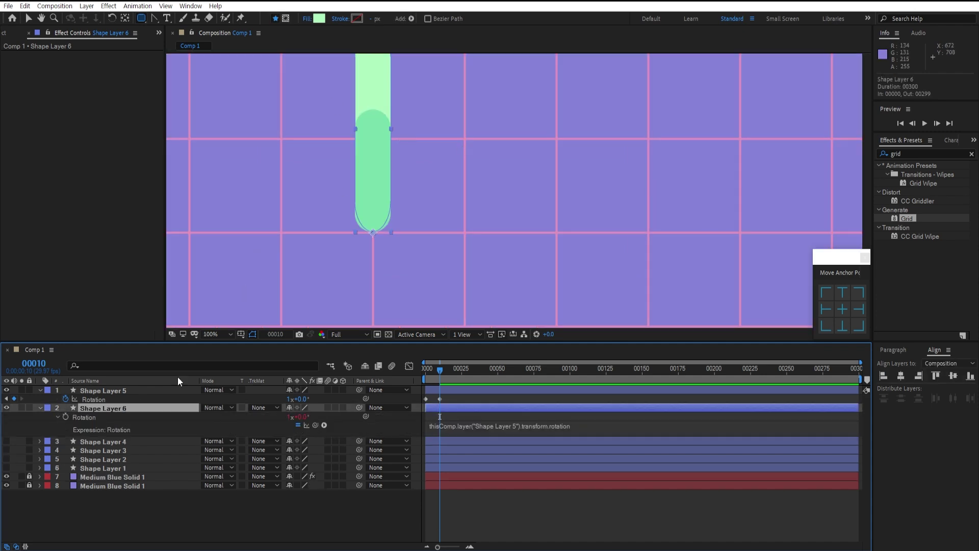
# Divide Shape Layer 6's Rotation expression by 2, starting from frame 0, and preview the motion up to frame 12.
pyautogui.click(99, 391)
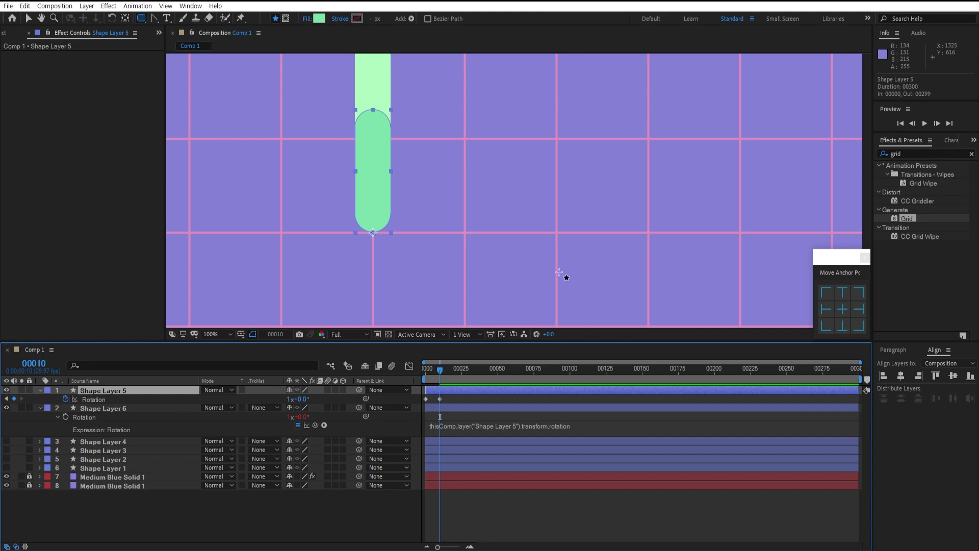
pyautogui.scroll(-2, 563, 274)
pyautogui.moveTo(442, 376); pyautogui.dragTo(408, 377)
pyautogui.click(603, 423)
pyautogui.click(615, 426)
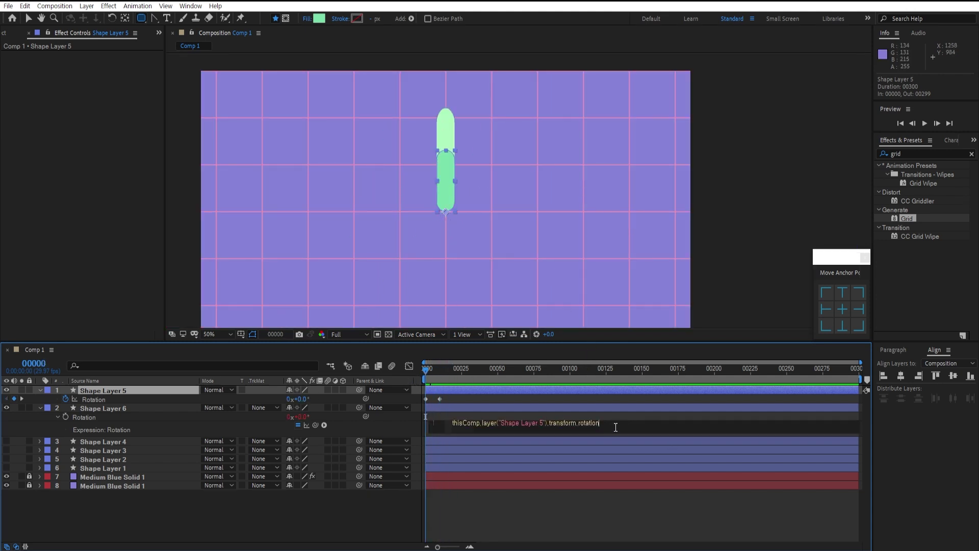
pyautogui.write('/2')
pyautogui.press('KP_Enter')
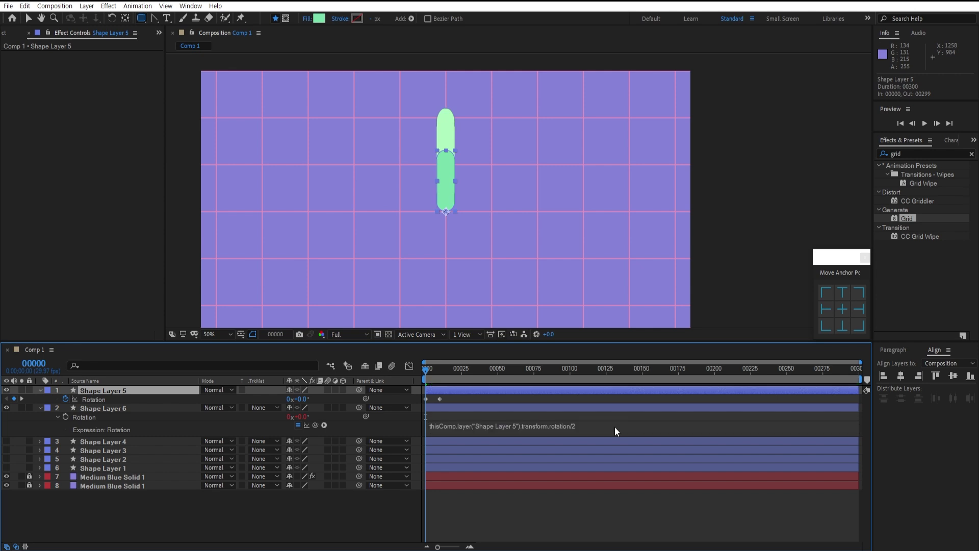
pyautogui.moveTo(428, 373)
pyautogui.mouseDown()
pyautogui.moveTo(454, 374)
pyautogui.moveTo(411, 382)
pyautogui.moveTo(442, 384)
pyautogui.mouseUp()
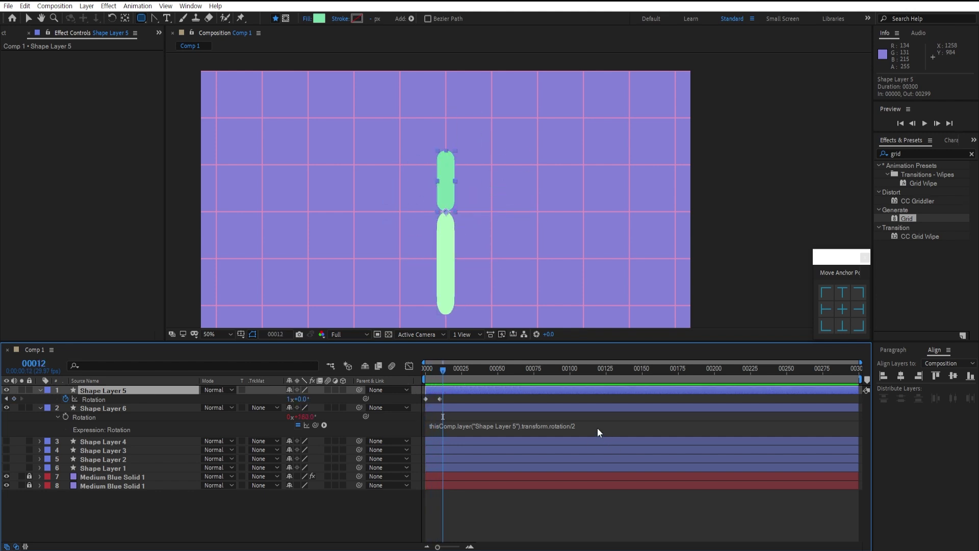
# Collapse Shape Layers 5 and 6, hide both, and make Shape Layers 1 and 2 visible again.
pyautogui.click(628, 429)
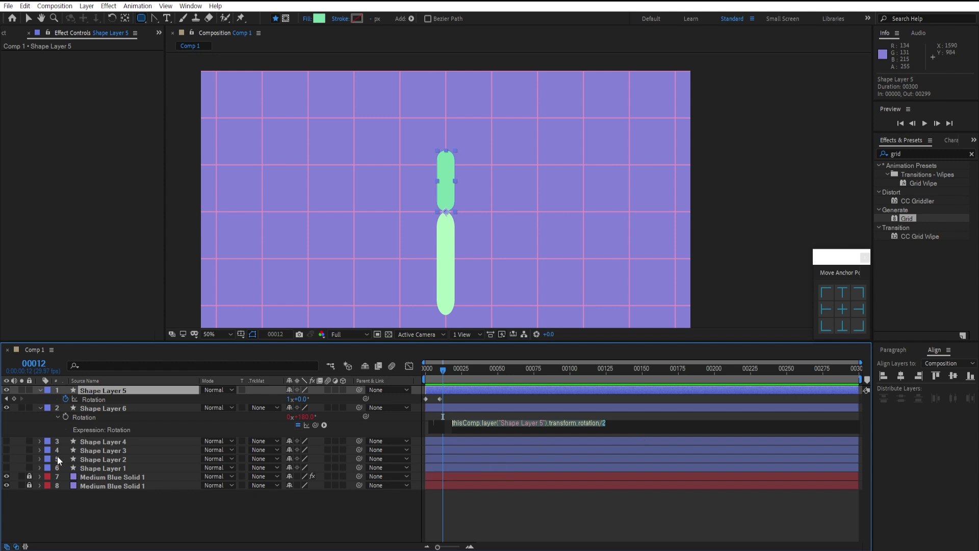
pyautogui.click(40, 390)
pyautogui.click(40, 400)
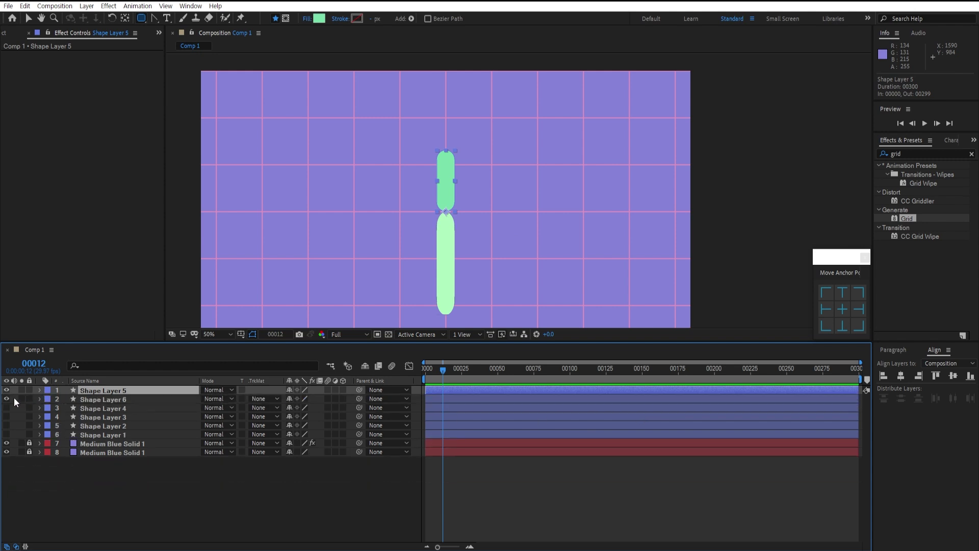
pyautogui.moveTo(6, 425); pyautogui.dragTo(6, 434)
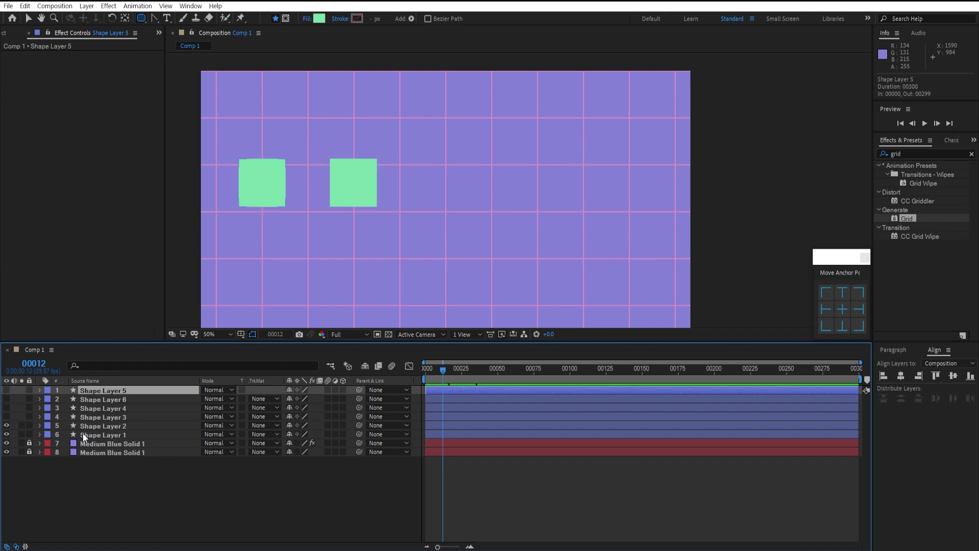
# Reveal Shape Layer 2's Position expression and open it for editing to examine how it is built.
pyautogui.click(98, 434)
pyautogui.keyDown('shift'); pyautogui.click(97, 427); pyautogui.keyUp('shift')
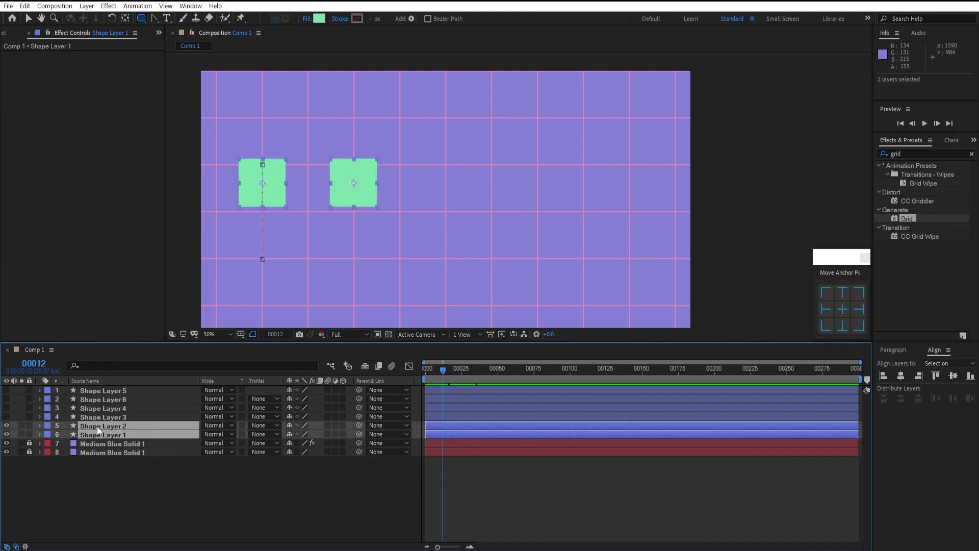
pyautogui.press('e')
pyautogui.press('e')
pyautogui.click(333, 501)
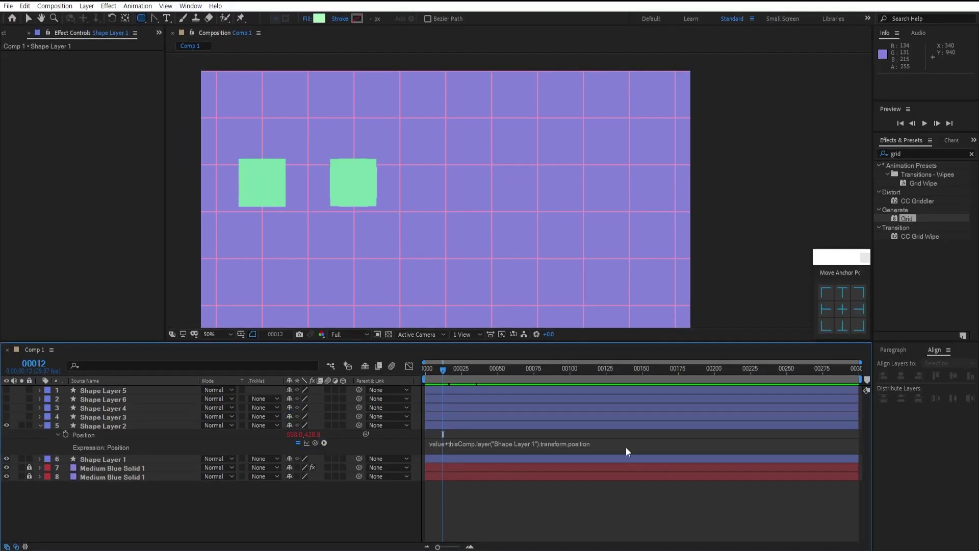
pyautogui.click(625, 447)
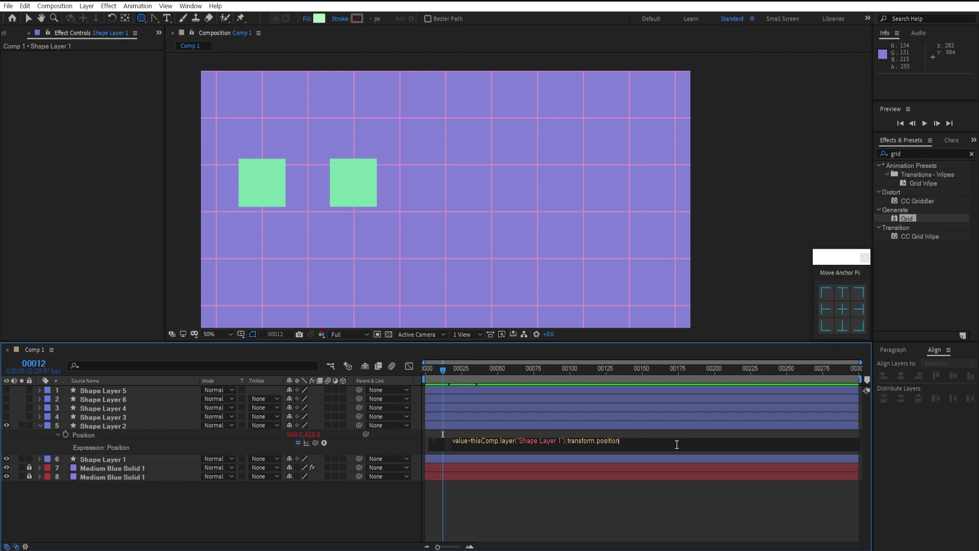
# Collapse Shape Layer 2 and delete Shape Layers 5 and 6 from the composition.
pyautogui.click(292, 485)
pyautogui.click(41, 424)
pyautogui.click(102, 396)
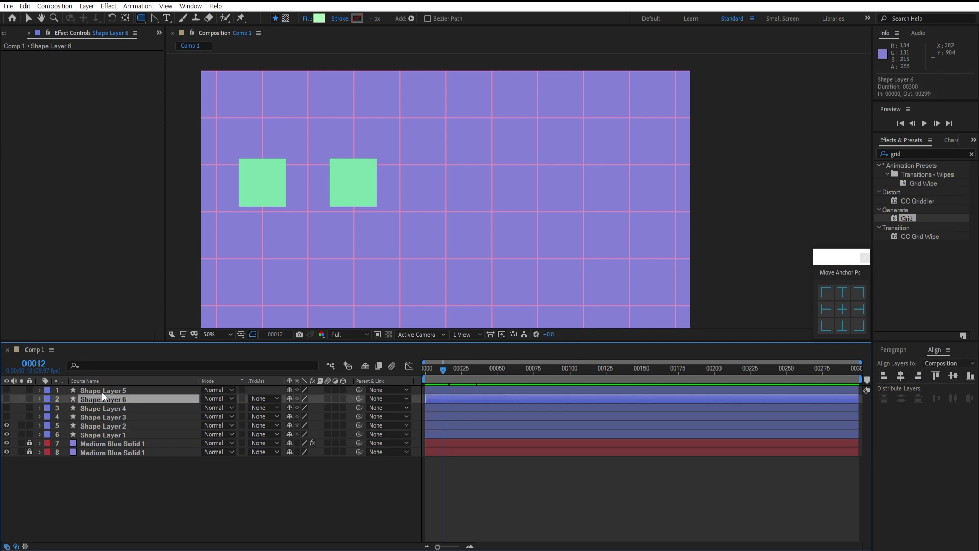
pyautogui.keyDown('shift'); pyautogui.click(110, 392); pyautogui.keyUp('shift')
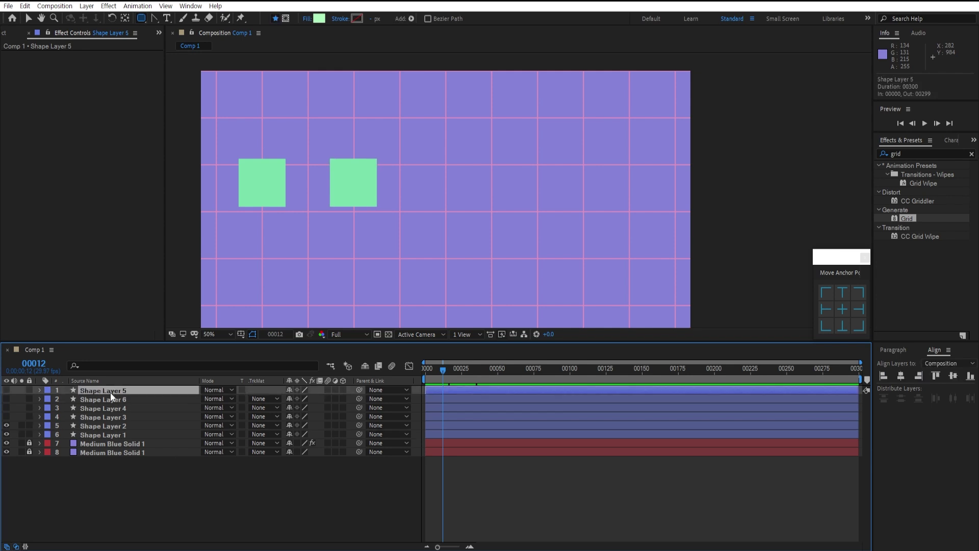
pyautogui.press('Delete')
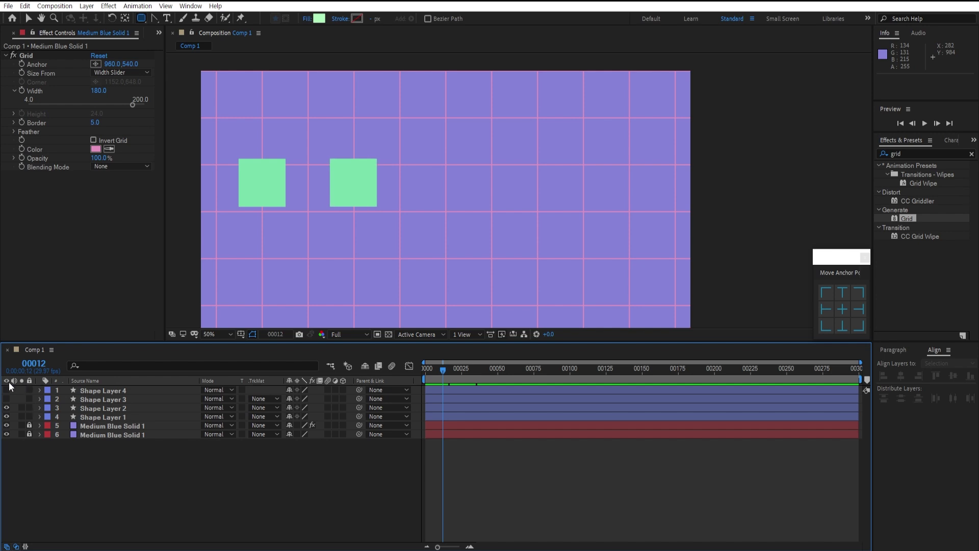
# Make Shape Layers 3 and 4 visible and return the playhead to frame 0.
pyautogui.moveTo(4, 406); pyautogui.dragTo(5, 408)
pyautogui.moveTo(444, 373); pyautogui.dragTo(424, 400)
pyautogui.press('capslock')
pyautogui.press('Tab')
# Reveal the expressions on all four shape layers to compare the linked properties.
pyautogui.click(119, 418)
pyautogui.keyDown('shift'); pyautogui.click(118, 390); pyautogui.keyUp('shift')
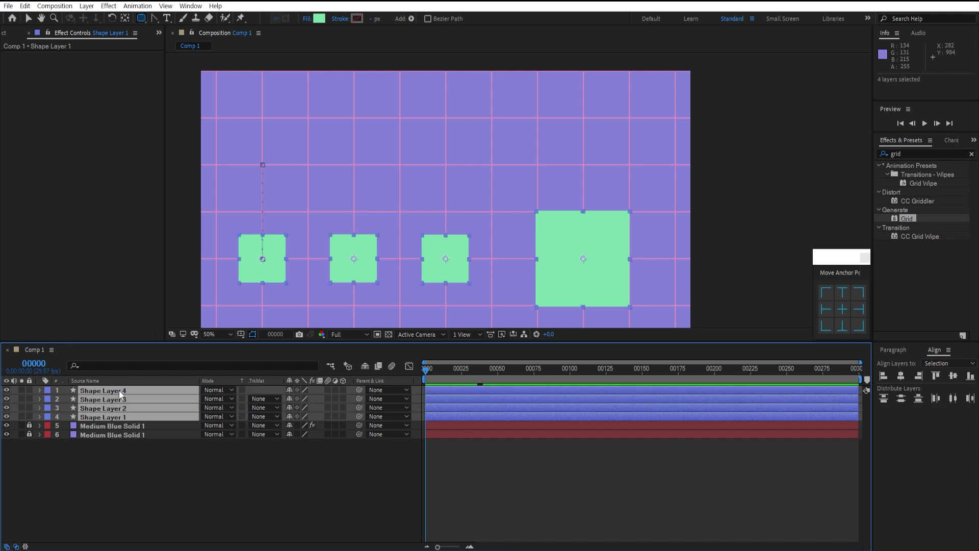
pyautogui.press('e')
pyautogui.press('e')
pyautogui.click(198, 502)
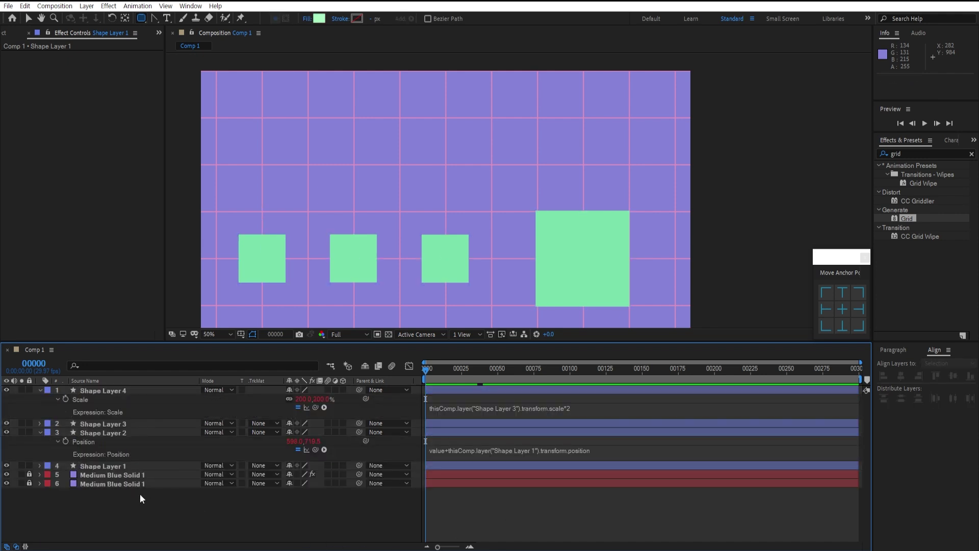
# Reveal the keyframed properties of all four shape layers and select the Scale and Position keyframes.
pyautogui.click(114, 464)
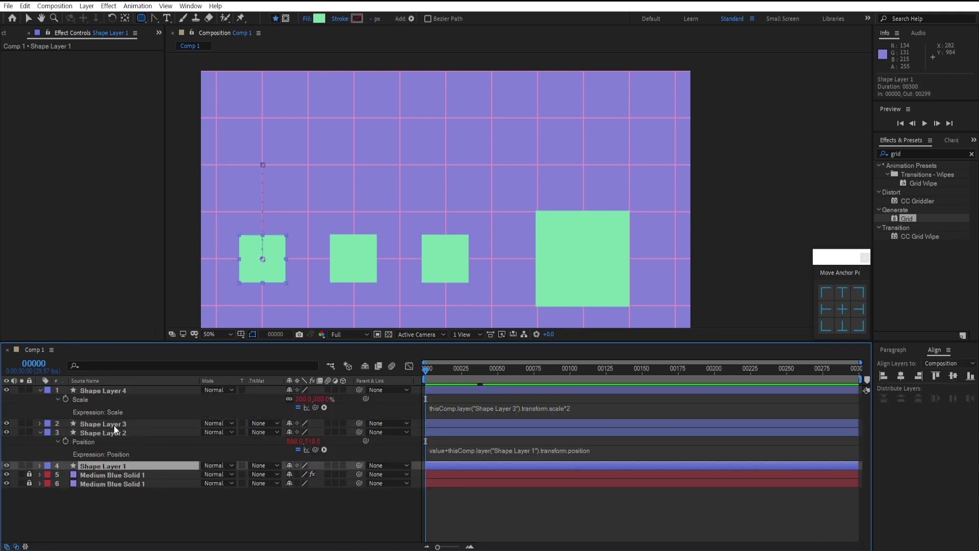
pyautogui.keyDown('shift'); pyautogui.click(114, 391); pyautogui.keyUp('shift')
pyautogui.press('u')
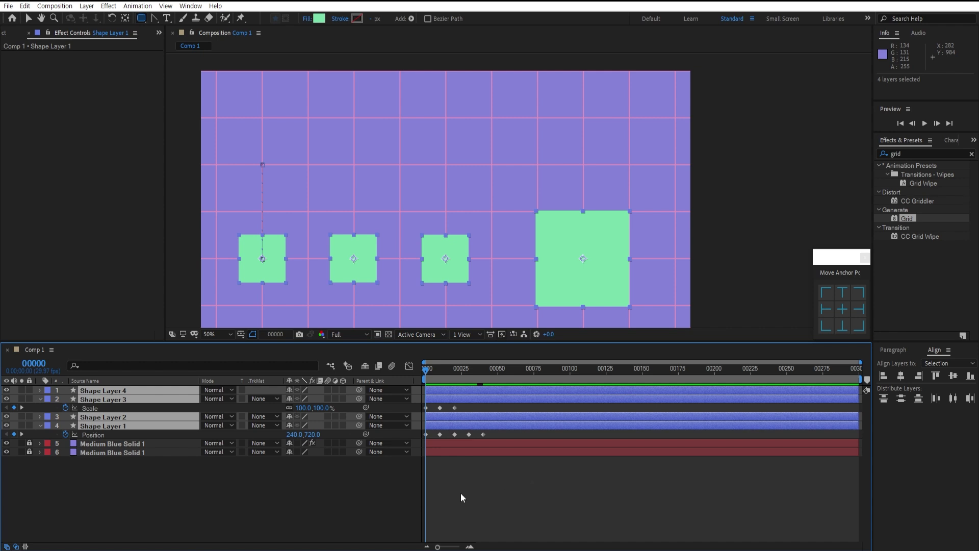
pyautogui.moveTo(511, 437); pyautogui.dragTo(411, 399)
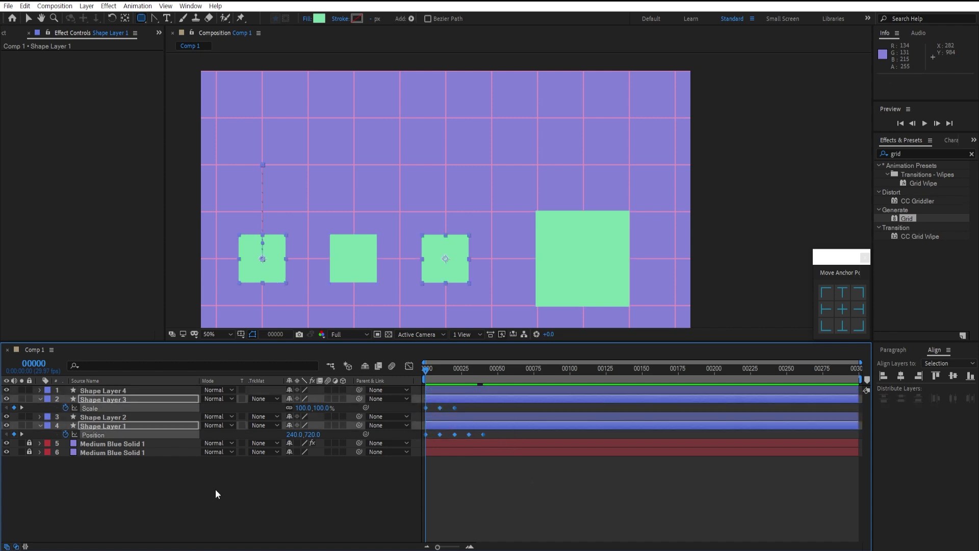
# Reveal the expressions of Shape Layers 4 and 2 beside the keyframes and scrub the animation to frame 22.
pyautogui.click(91, 390)
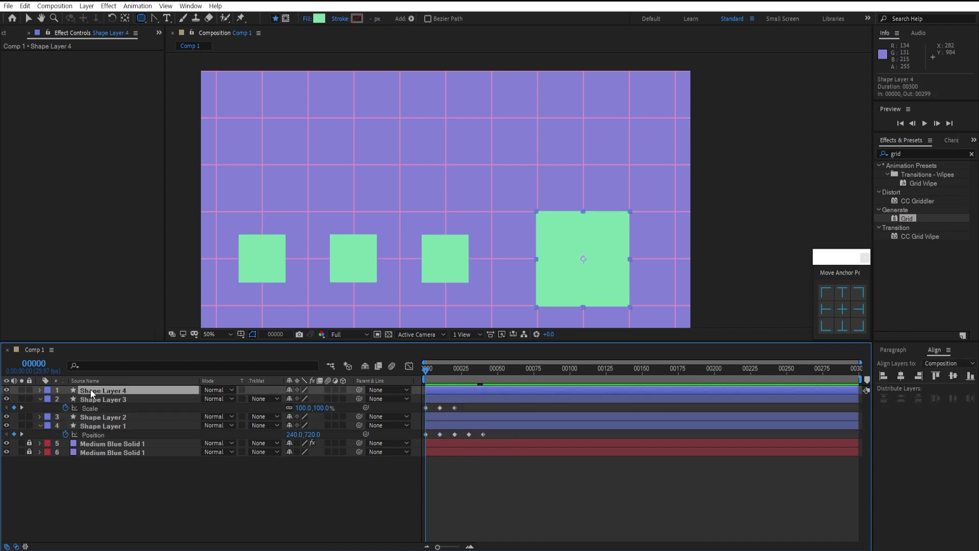
pyautogui.press('e')
pyautogui.press('e')
pyautogui.click(111, 440)
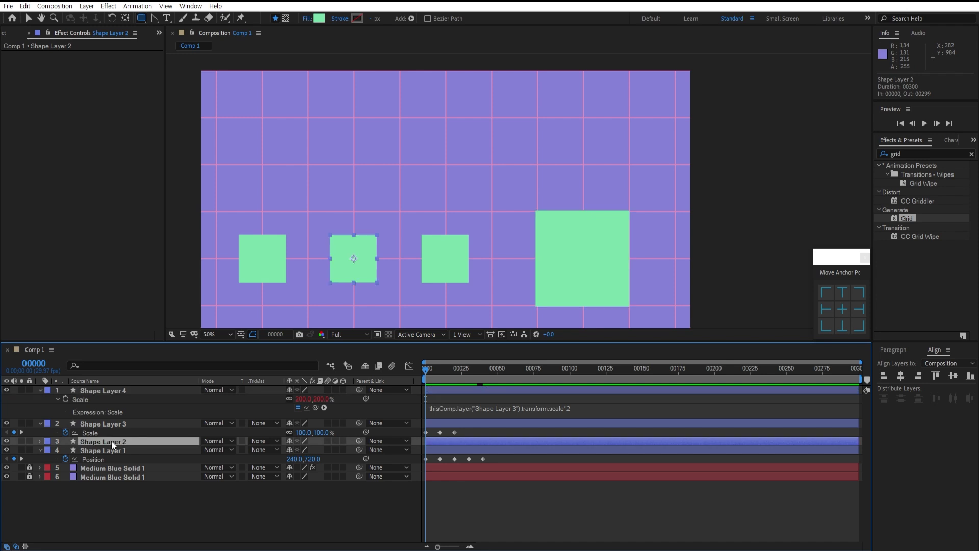
pyautogui.press('e')
pyautogui.press('e')
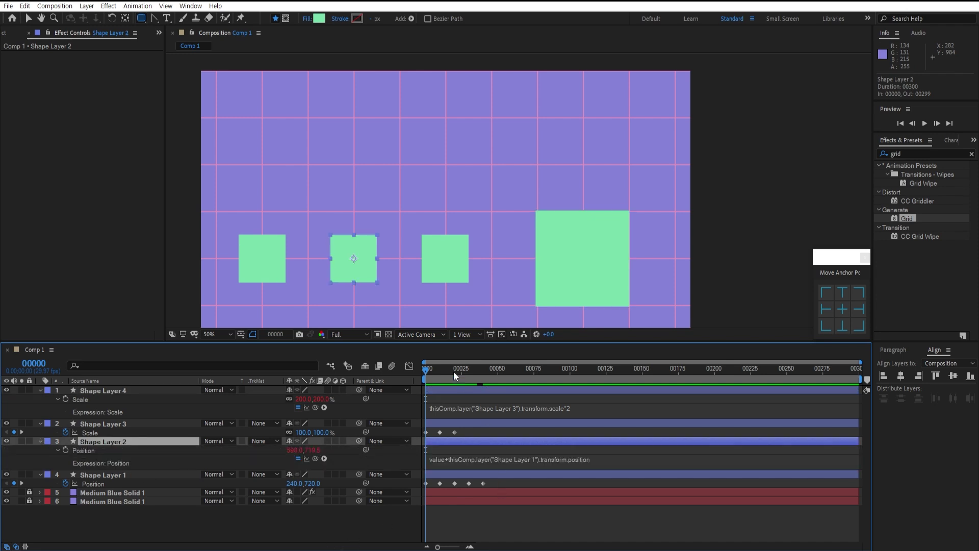
pyautogui.moveTo(430, 369); pyautogui.dragTo(457, 389)
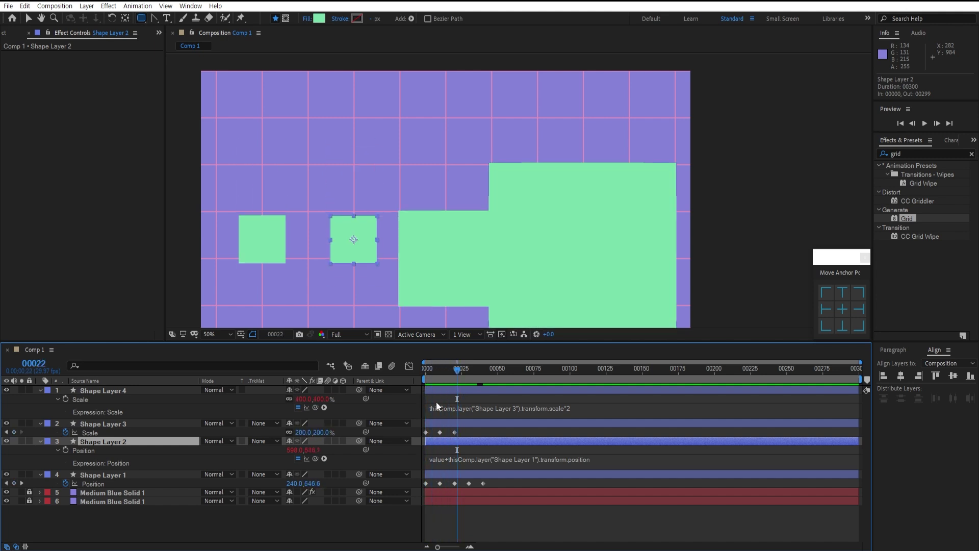
# Show the Opacity property of Shape Layers 3 and 4 together with their Scale.
pyautogui.click(121, 520)
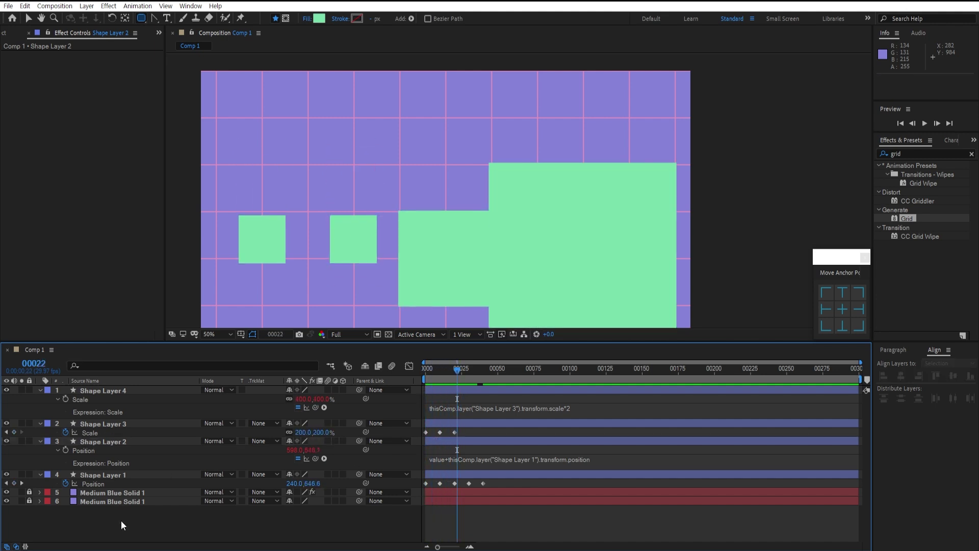
pyautogui.click(118, 442)
pyautogui.click(121, 390)
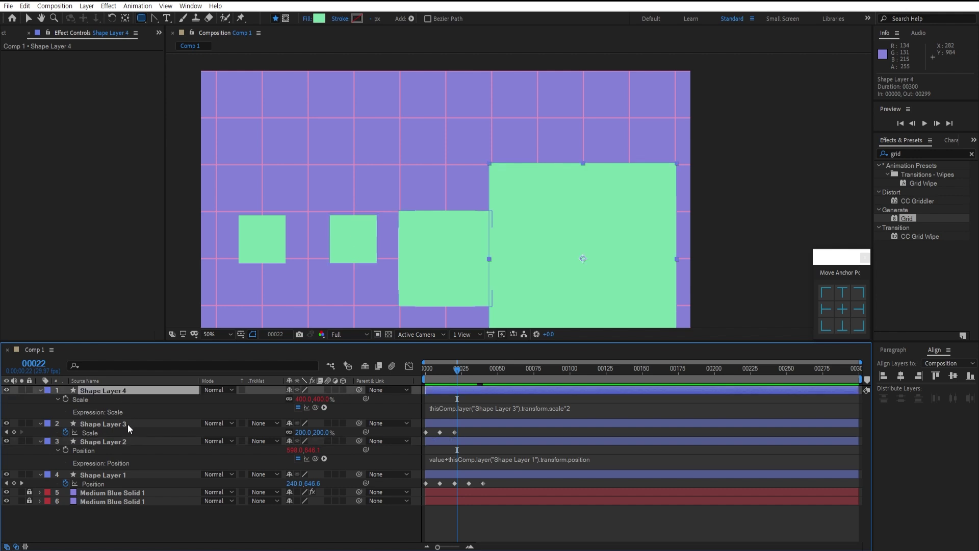
pyautogui.click(127, 424)
pyautogui.keyDown('ctrl'); pyautogui.click(99, 390); pyautogui.keyUp('ctrl')
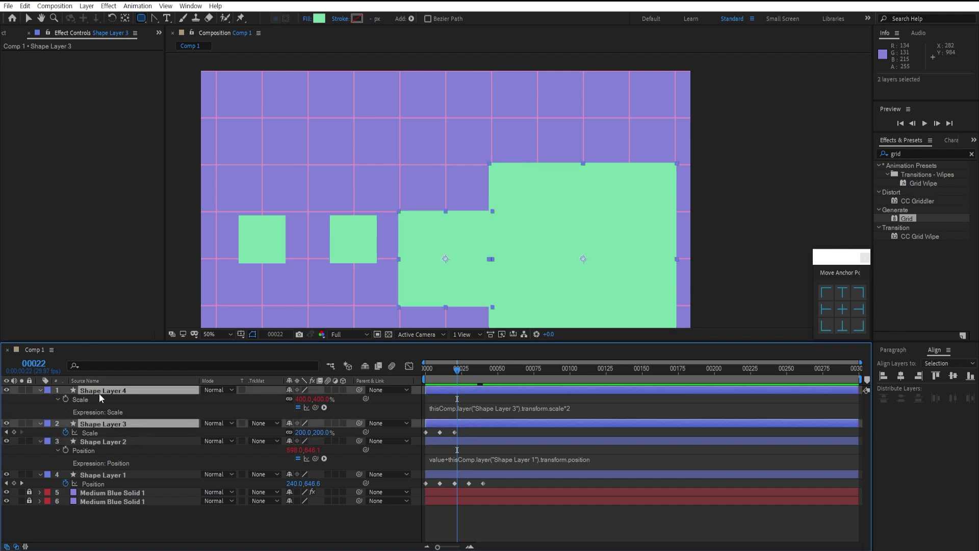
pyautogui.hotkey('shift', 't')
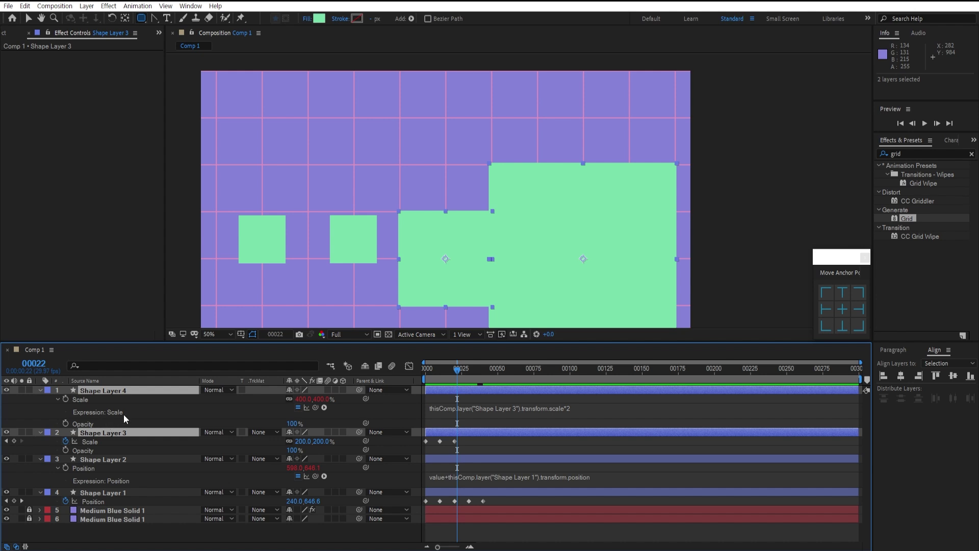
pyautogui.hotkey('ctrl', 'shift', 'a')
# Add a 100% Opacity keyframe to Shape Layer 3 at frame 0.
pyautogui.click(88, 450)
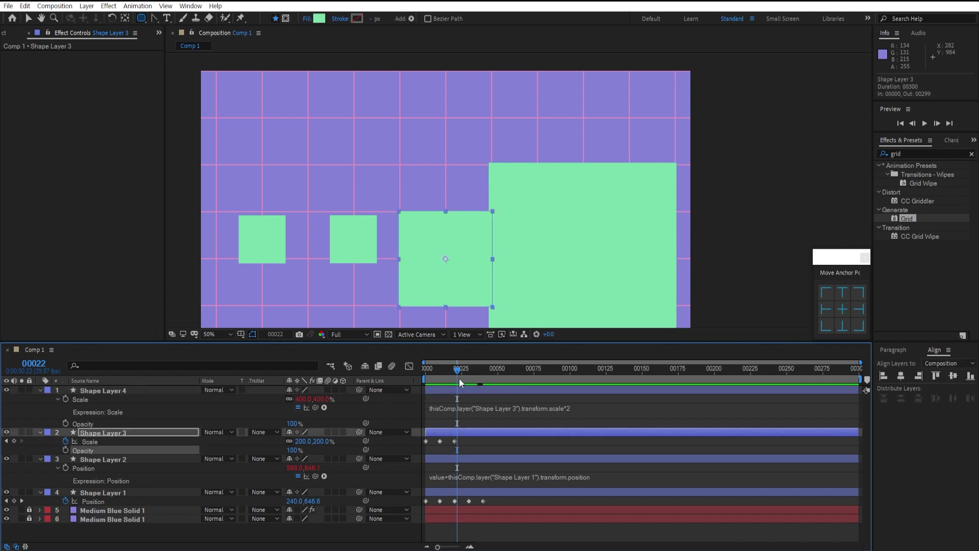
pyautogui.moveTo(459, 377); pyautogui.dragTo(396, 376)
pyautogui.click(65, 450)
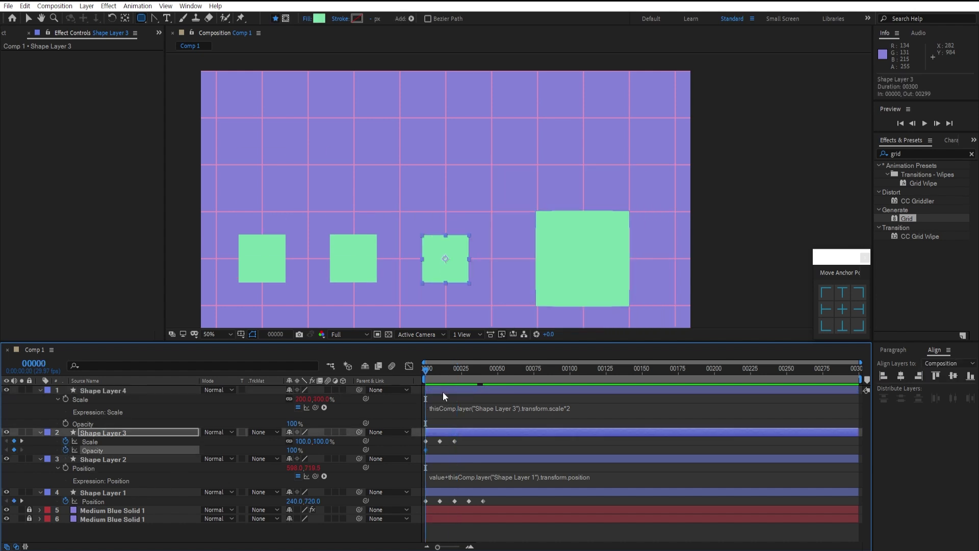
# Add a 50% Opacity keyframe to Shape Layer 3 at frame 10.
pyautogui.moveTo(430, 368); pyautogui.dragTo(443, 369)
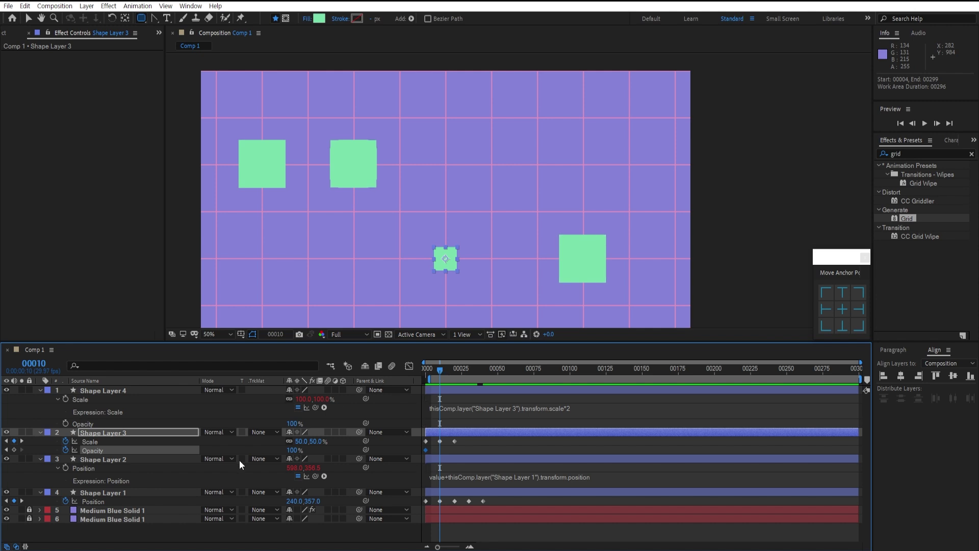
pyautogui.click(294, 450)
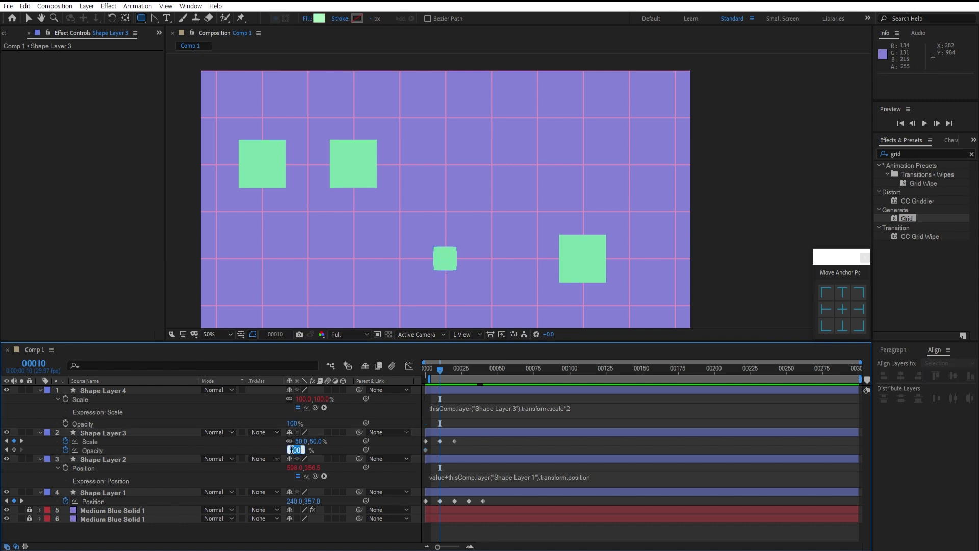
pyautogui.write('0')
pyautogui.press('Return')
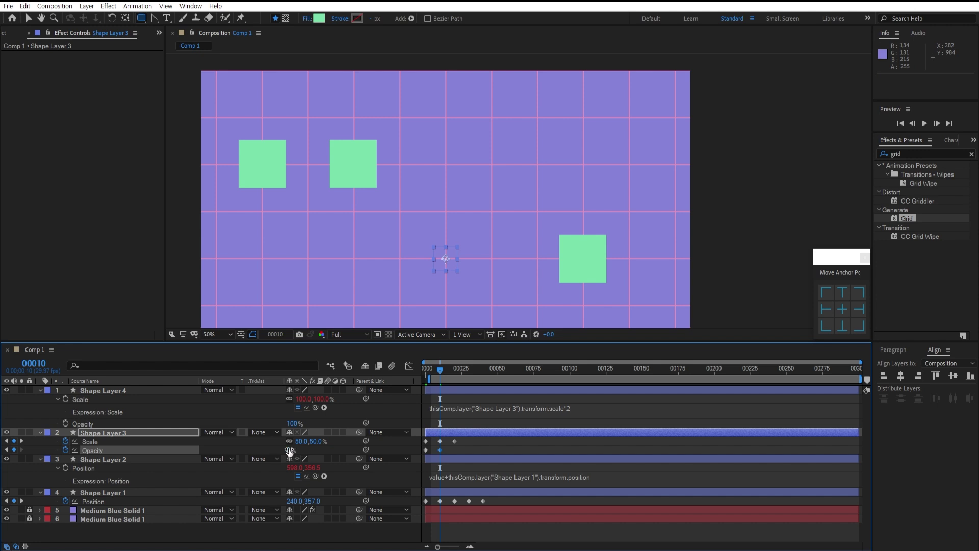
pyautogui.click(289, 450)
pyautogui.write('50')
pyautogui.press('Return')
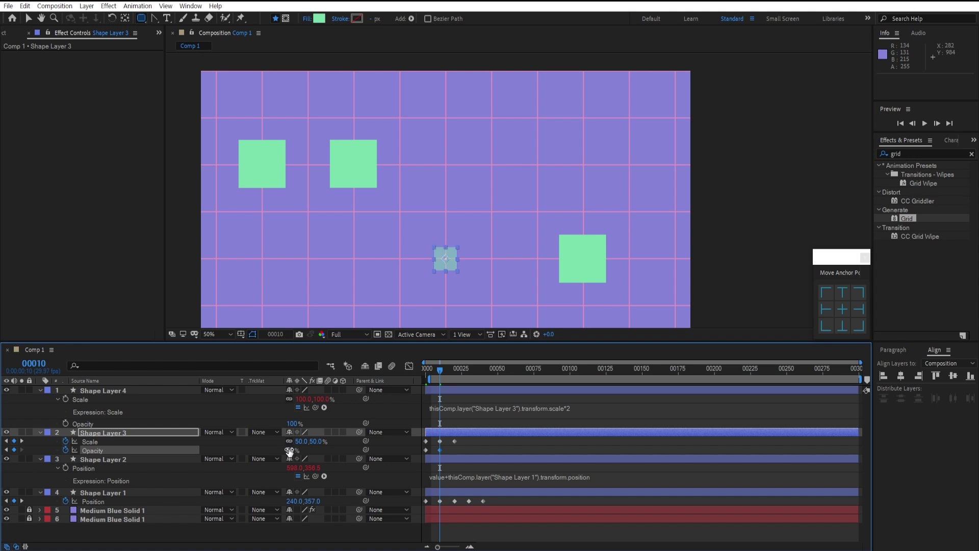
# Bring Shape Layer 3's Opacity back to 100% with a keyframe at frame 20.
pyautogui.moveTo(438, 368); pyautogui.dragTo(453, 369)
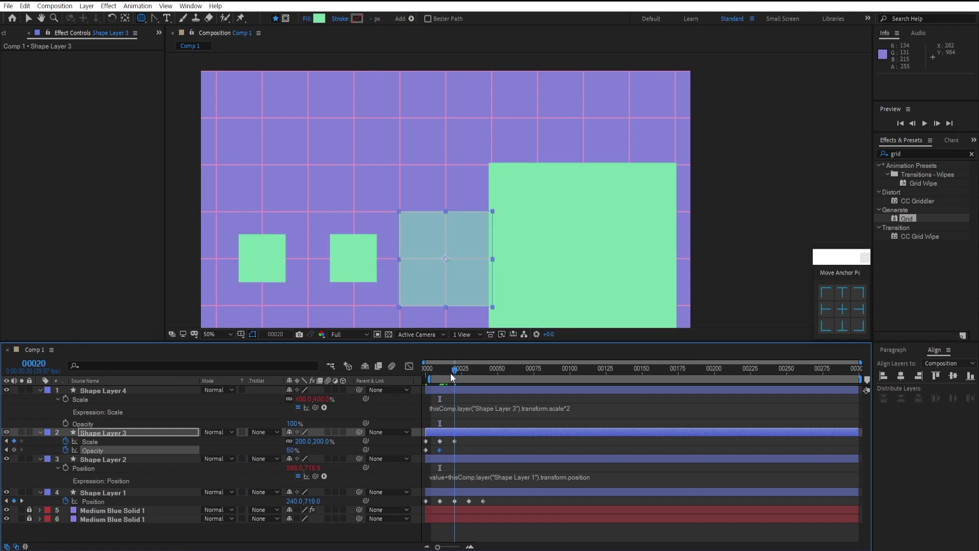
pyautogui.click(290, 449)
pyautogui.write('100')
pyautogui.press('Return')
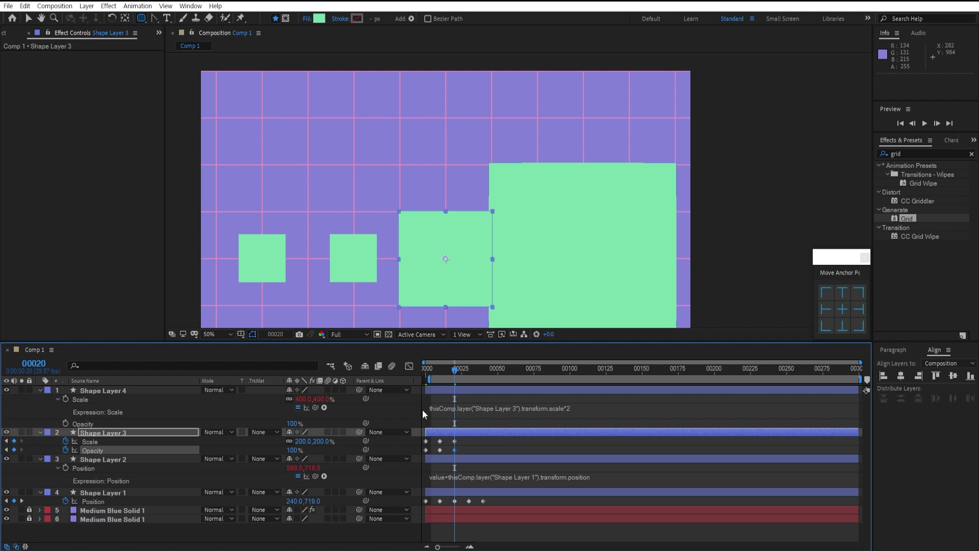
# Link Shape Layer 4's Opacity with thisComp.layer("Shape Layer 3").transform.opacity/2 and scrub back to frame 0.
pyautogui.keyDown('alt'); pyautogui.click(66, 423); pyautogui.keyUp('alt')
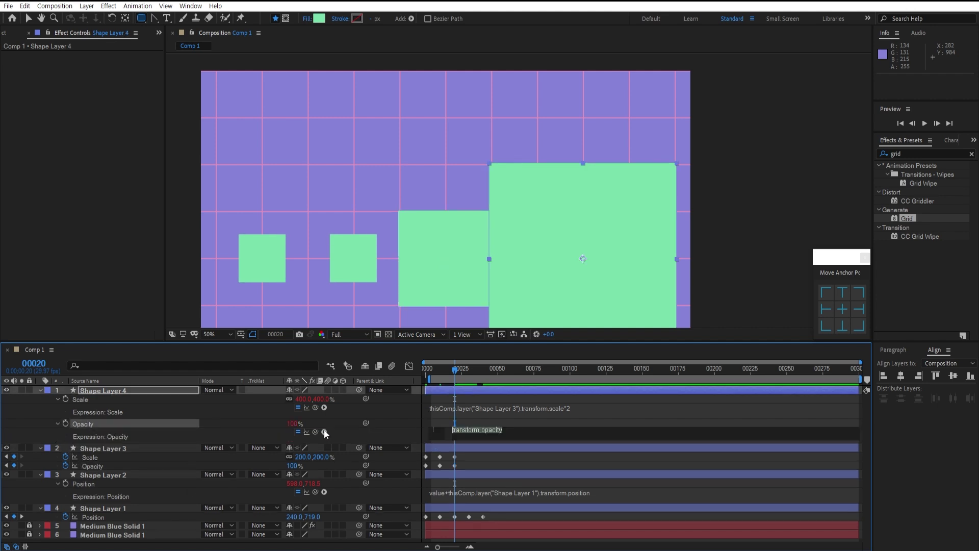
pyautogui.moveTo(314, 432); pyautogui.dragTo(134, 463)
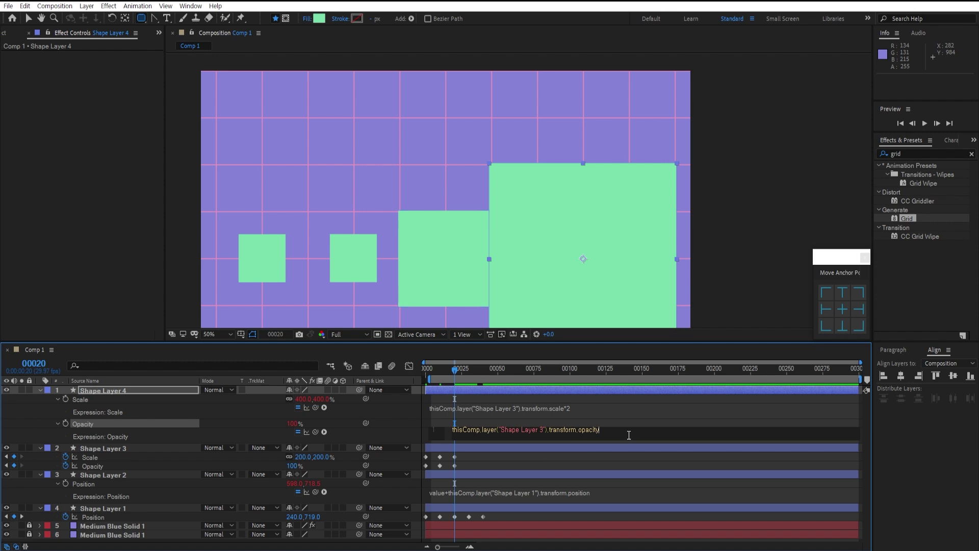
pyautogui.write('/2')
pyautogui.press('KP_Enter')
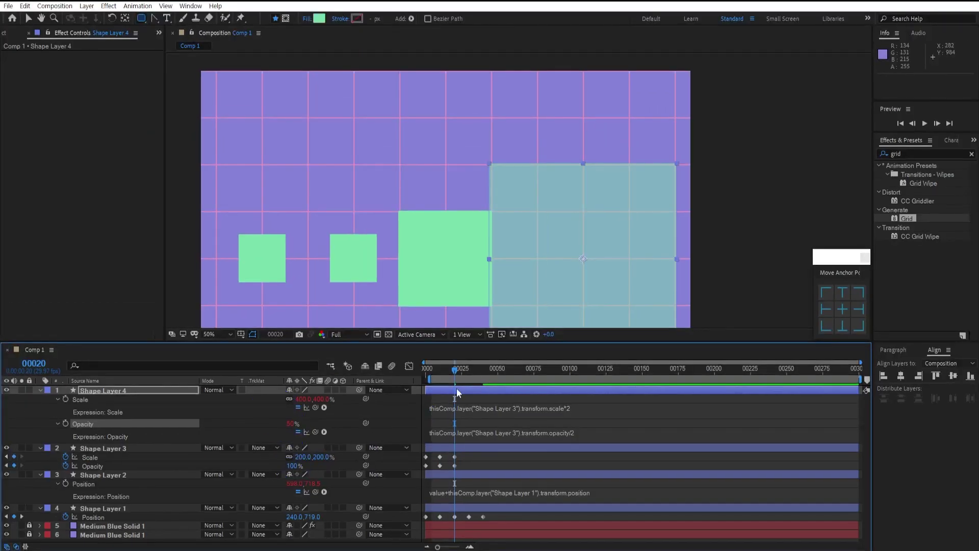
pyautogui.moveTo(455, 370); pyautogui.dragTo(403, 389)
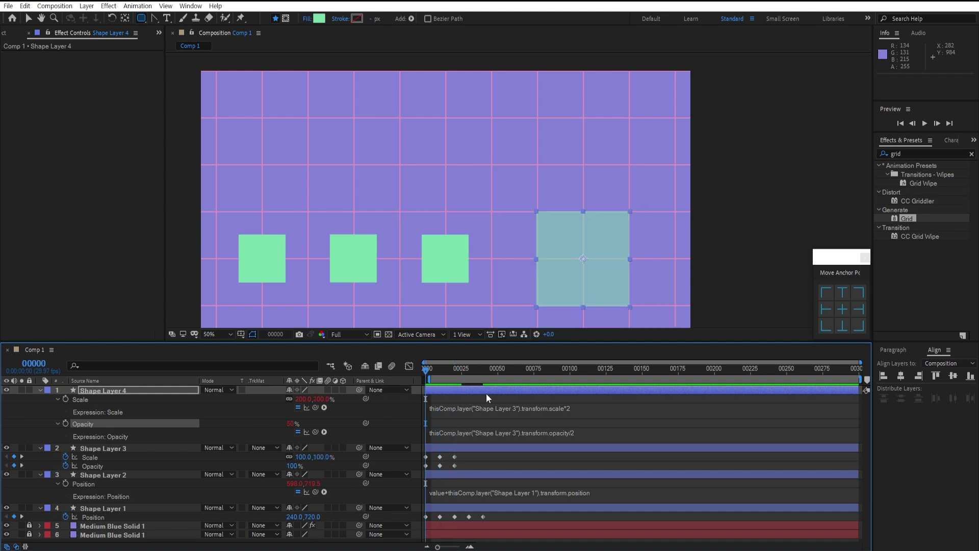